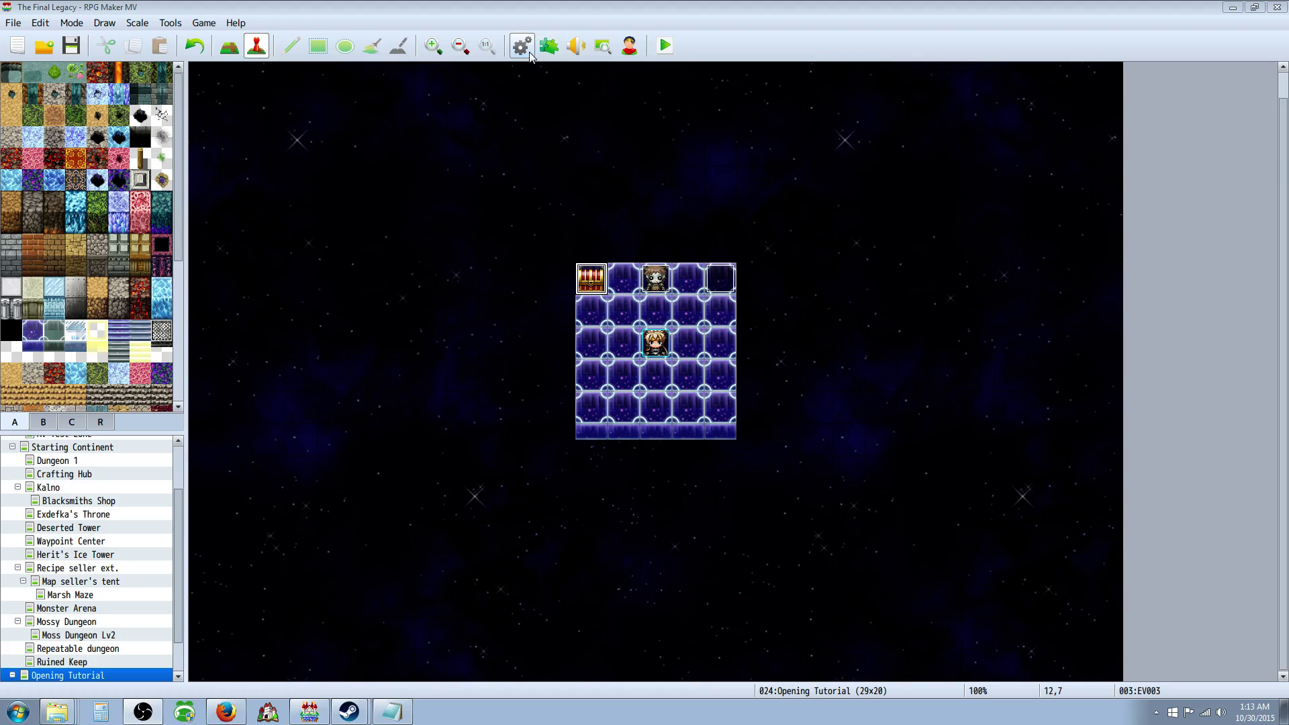
Step: Open the Database and review Mage Armor's Max HP -300, Max MP 300 and 'Convert 300 HP into MP.' description
{"action": "left_click", "coordinate": [522, 46]}
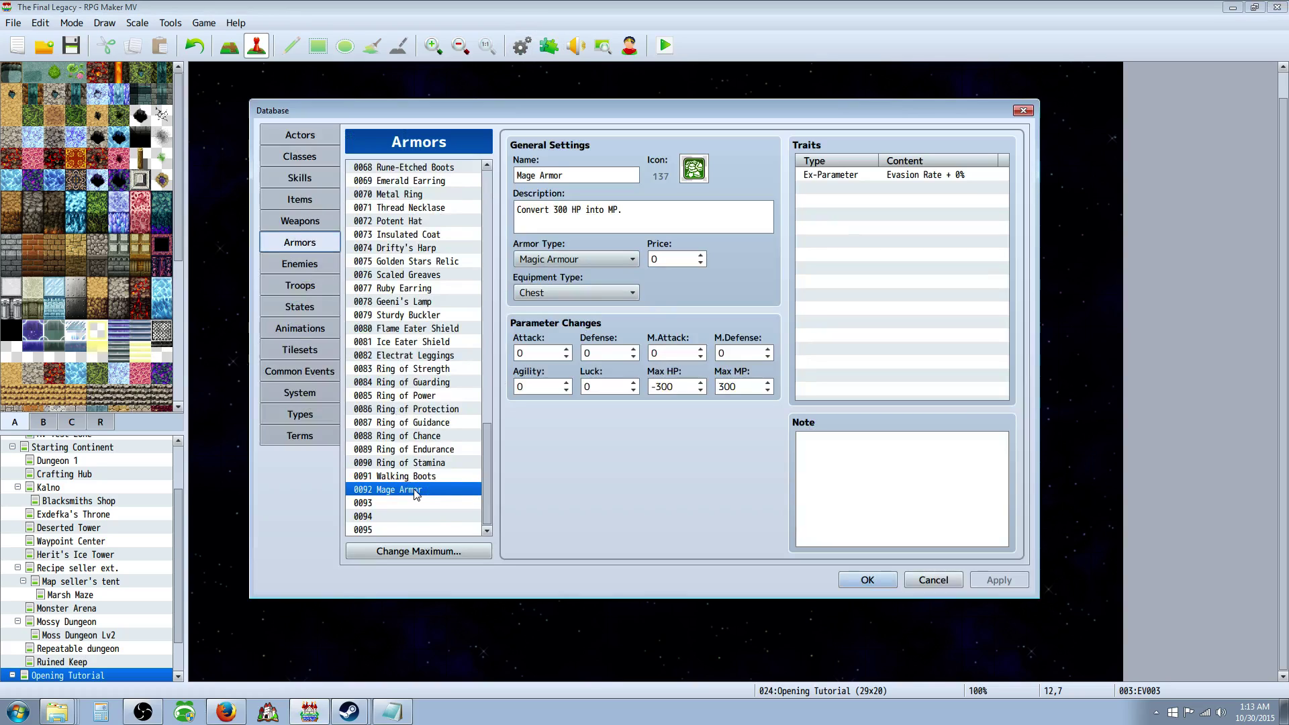
{"action": "double_click", "coordinate": [658, 386]}
{"action": "double_click", "coordinate": [727, 386]}
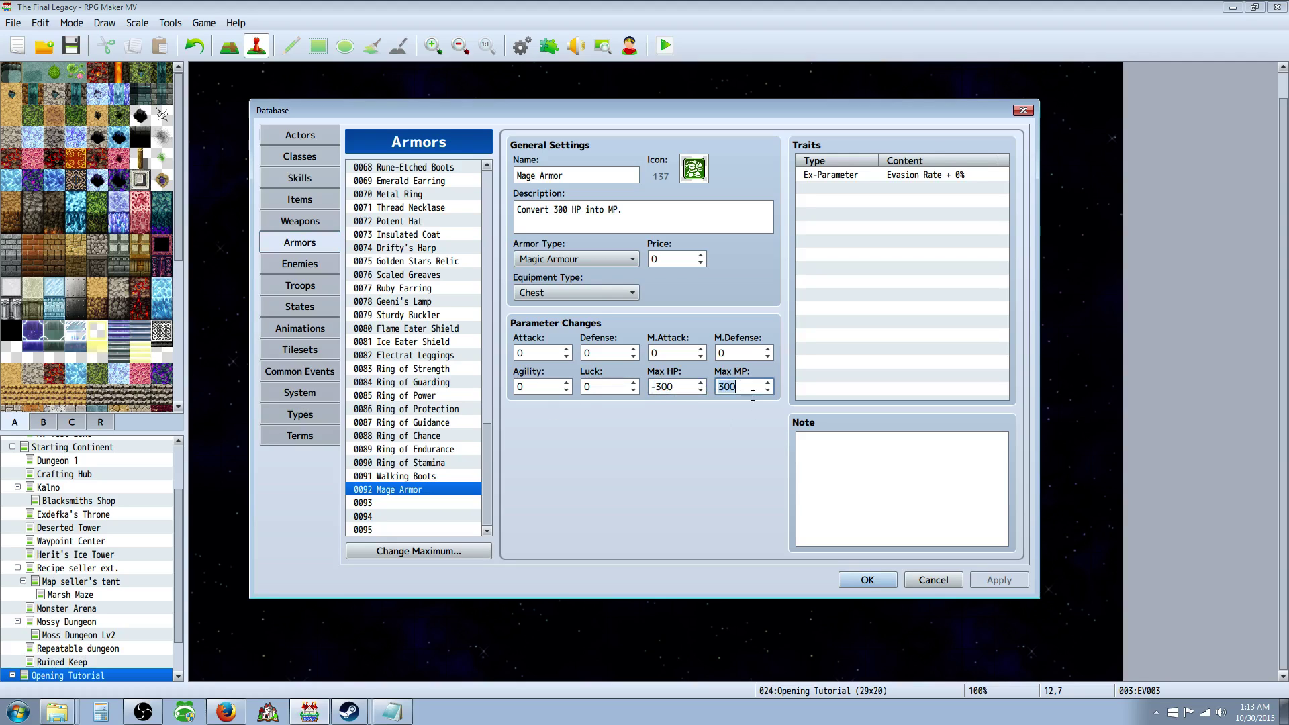
{"action": "triple_click", "coordinate": [534, 209]}
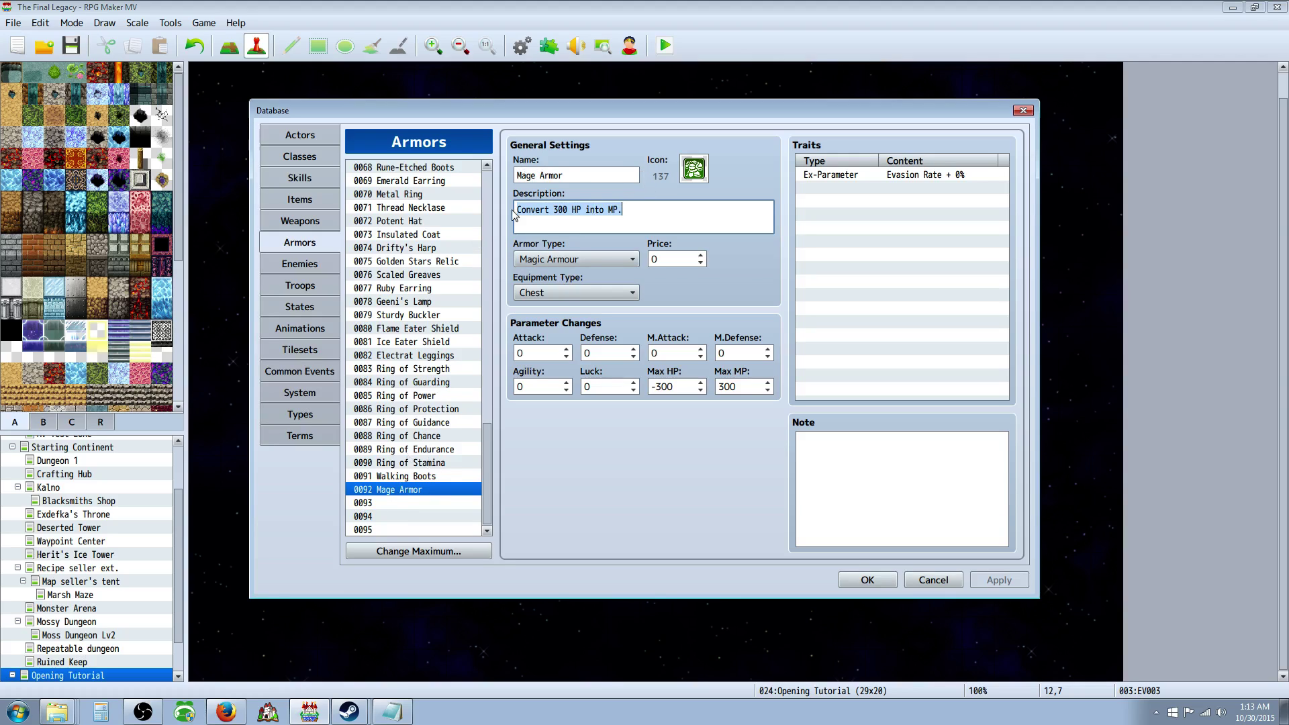
{"action": "left_click", "coordinate": [622, 210]}
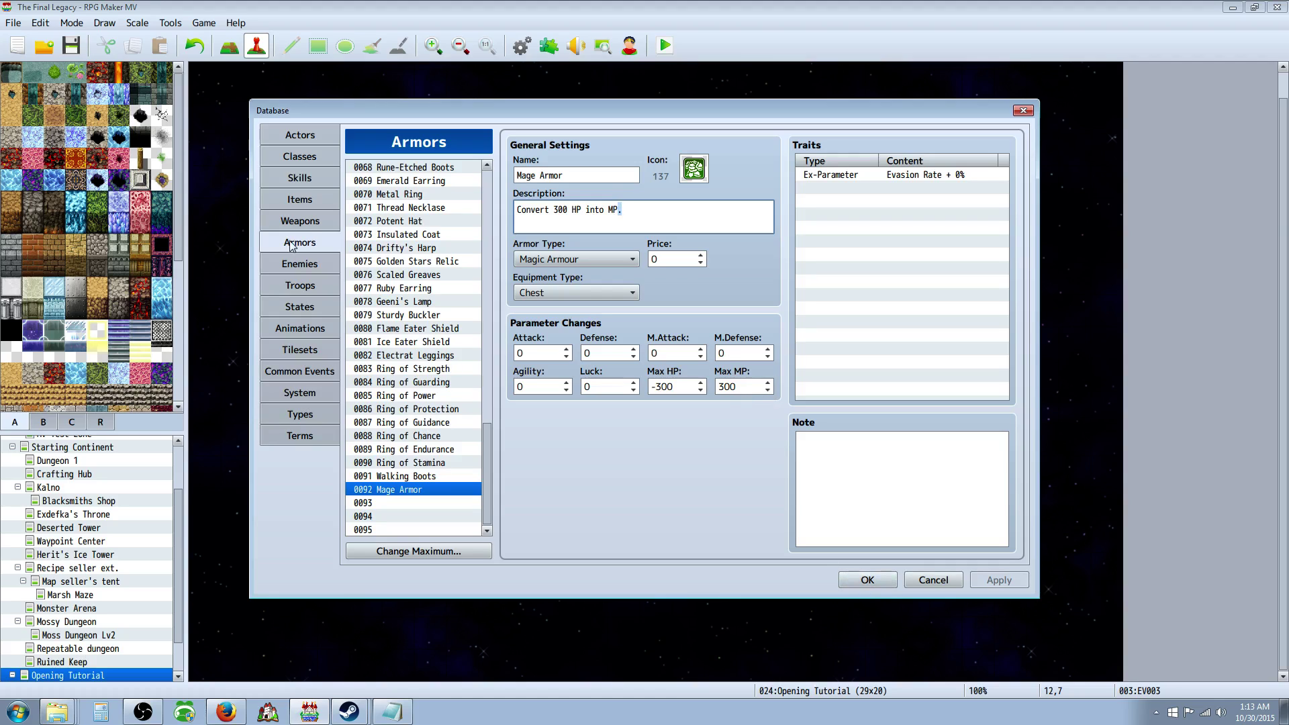
Step: Close the Database and bring up the Plugin Manager
{"action": "left_click", "coordinate": [867, 579]}
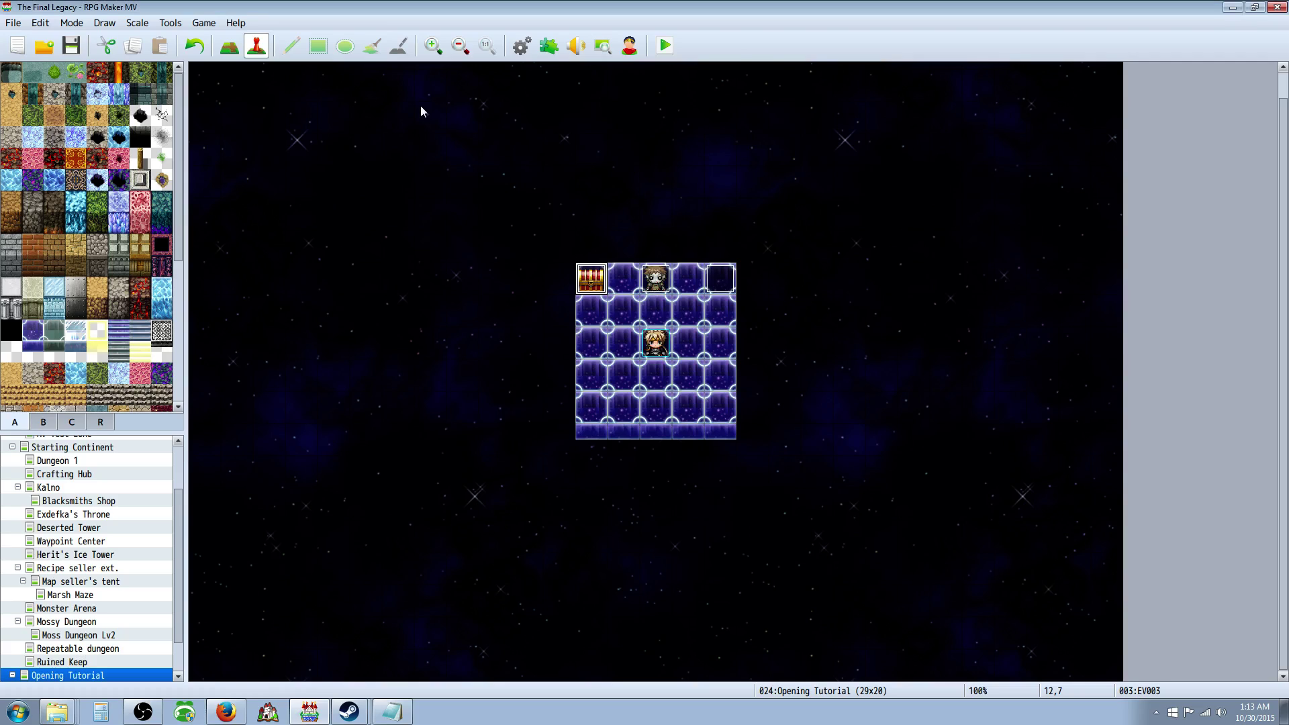
{"action": "left_click", "coordinate": [547, 47]}
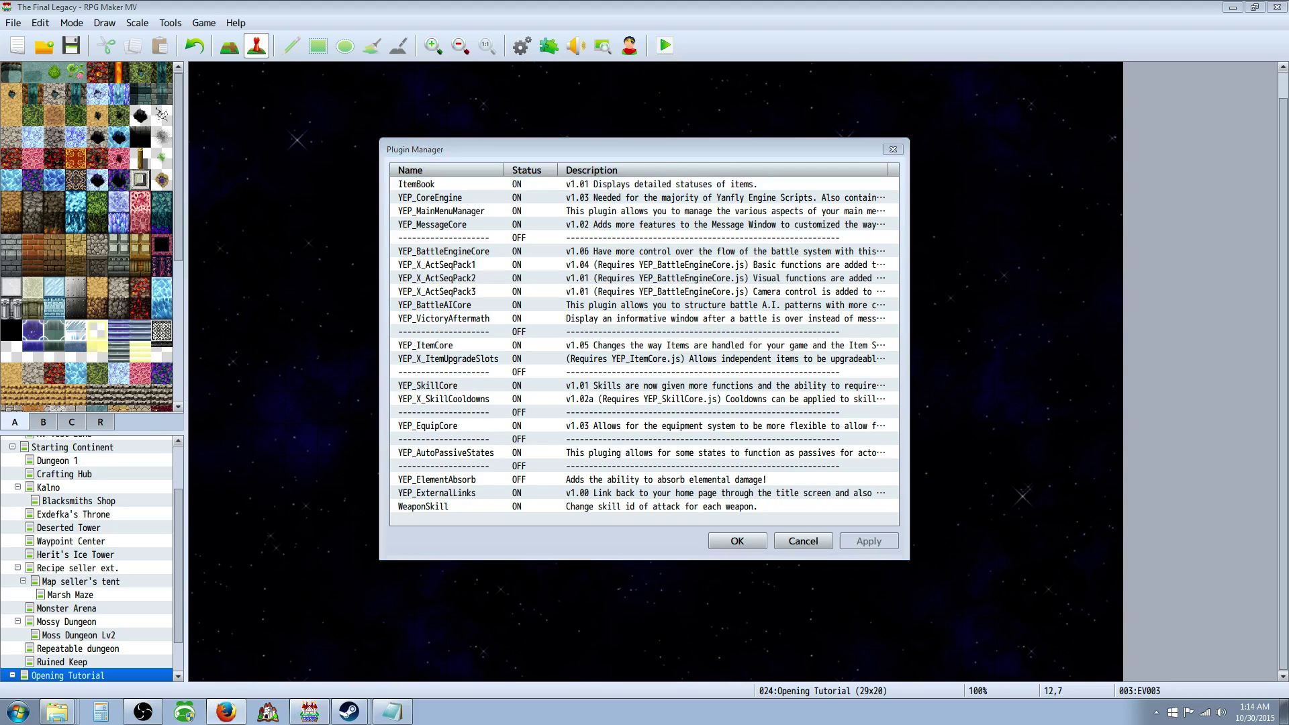
Step: Download Skill Core from yanfly.moe's update list as YEP_SkillCore.js into the js/plugins folder
{"action": "key", "text": "alt+Tab"}
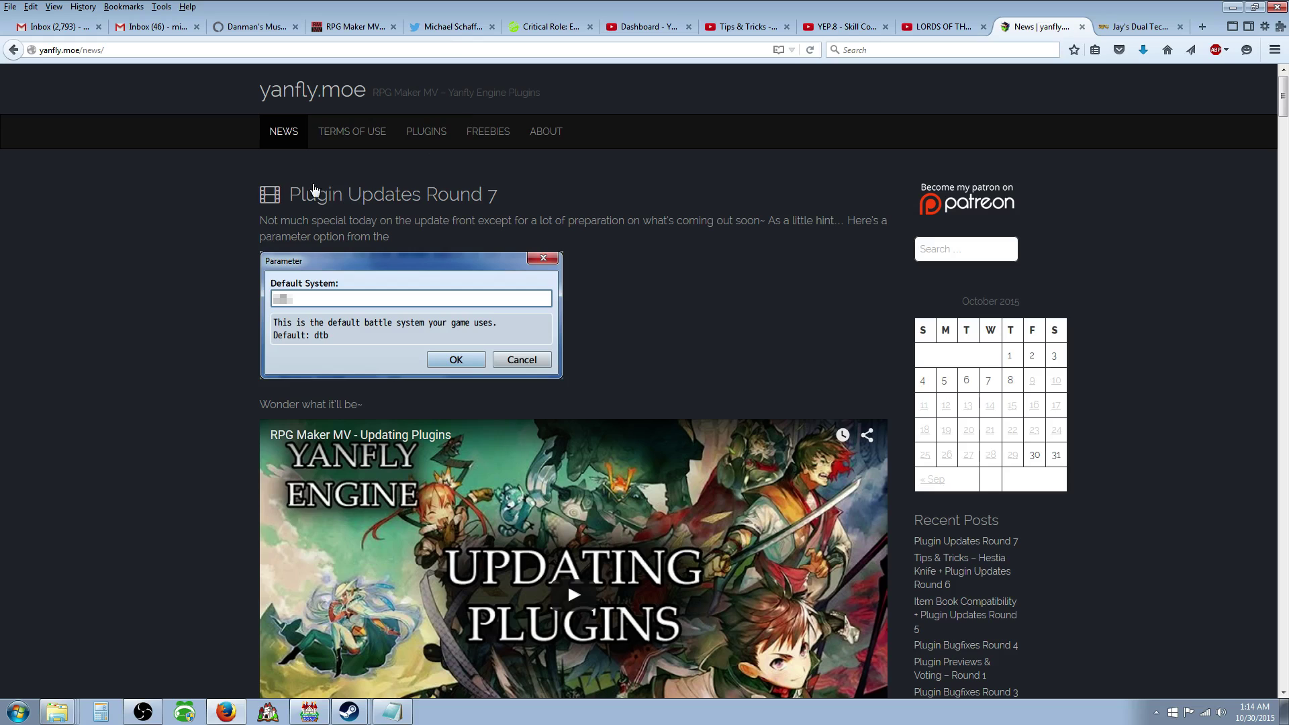
{"action": "scroll", "coordinate": [383, 178], "scroll_direction": "down", "scroll_amount": 7}
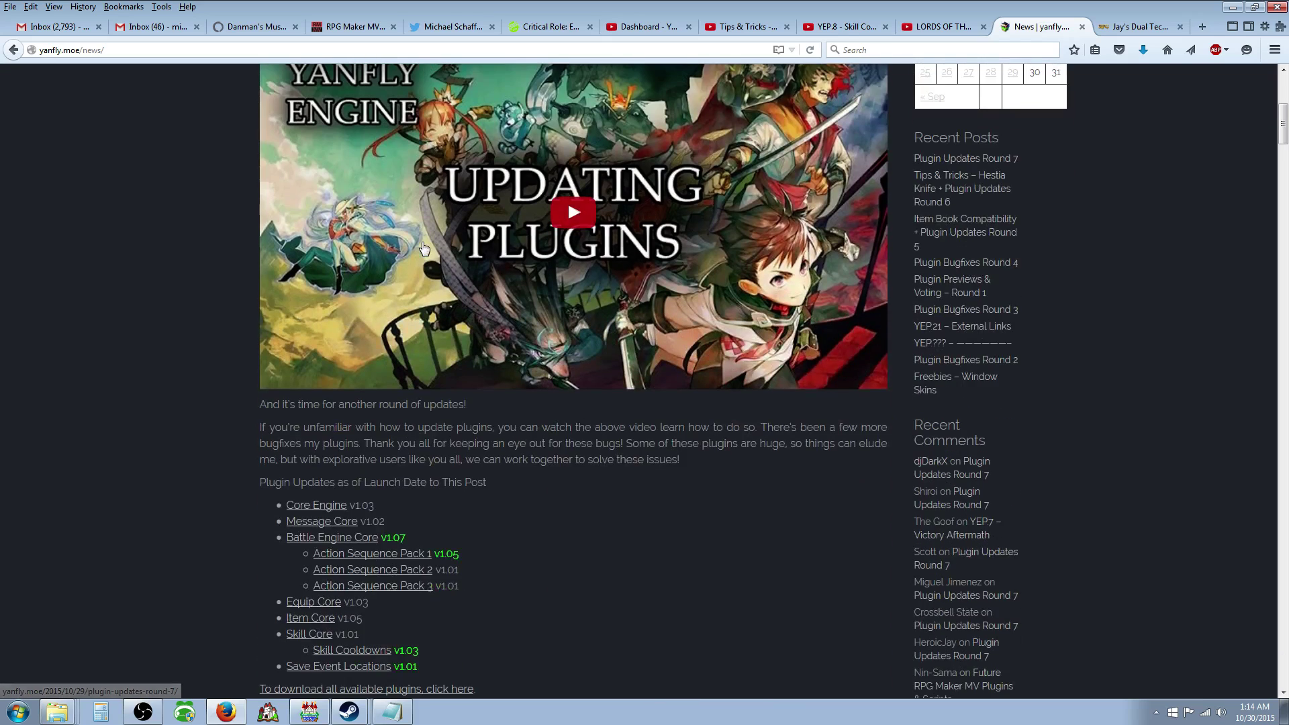
{"action": "scroll", "coordinate": [409, 262], "scroll_direction": "down", "scroll_amount": 2}
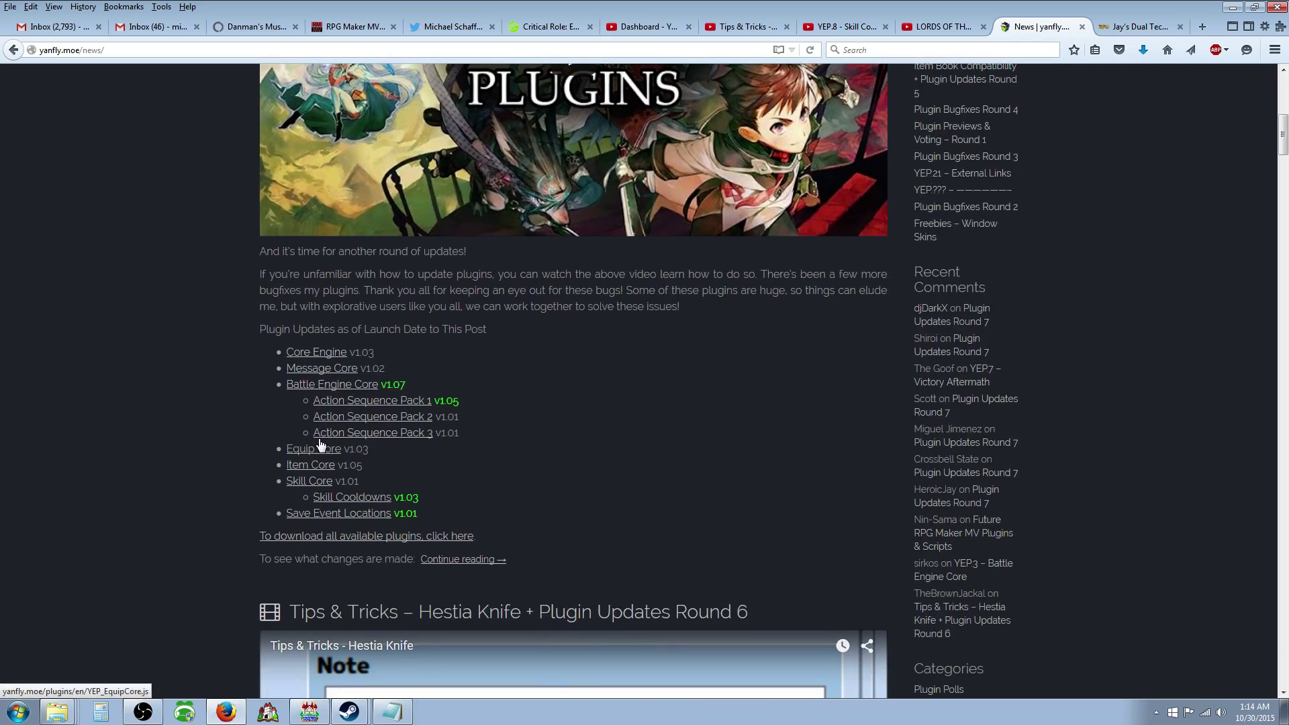
{"action": "right_click", "coordinate": [308, 485]}
{"action": "left_click", "coordinate": [396, 558]}
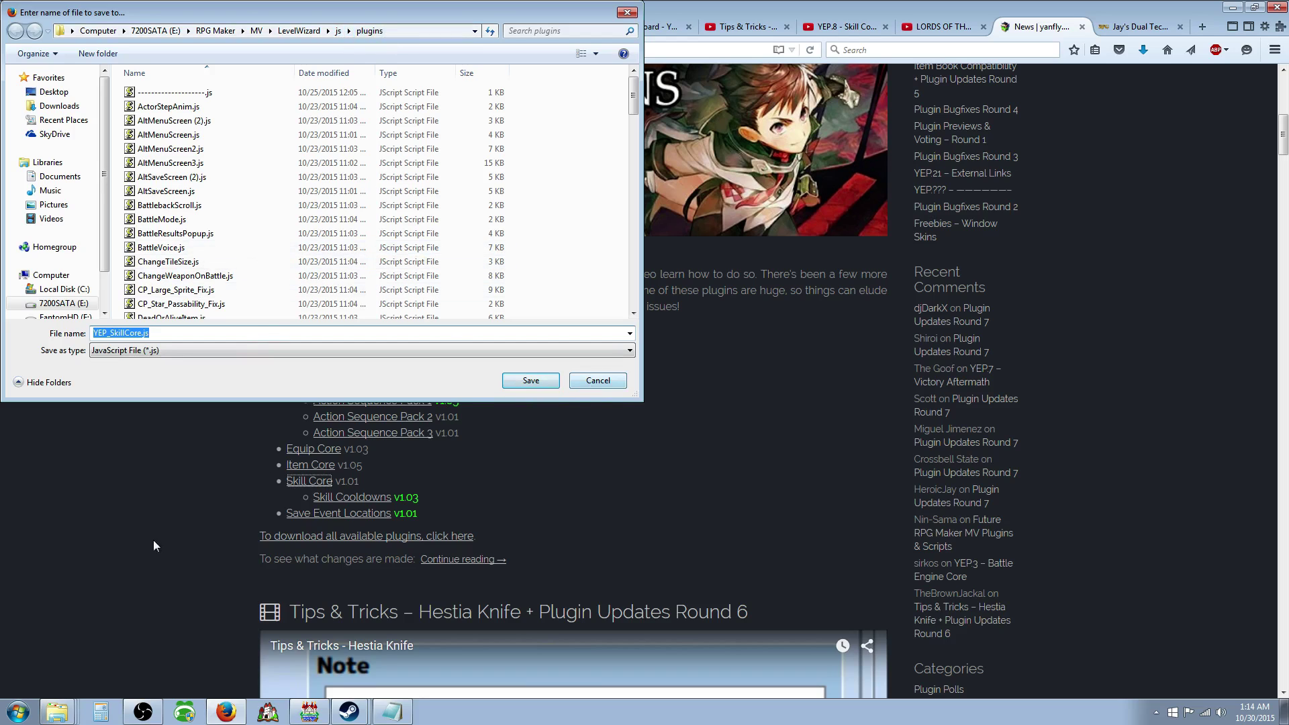
{"action": "key", "text": "Return"}
Step: Close the Plugin Manager and browse to the project's js\plugins folder via Game > Open Folder
{"action": "left_click", "coordinate": [309, 711]}
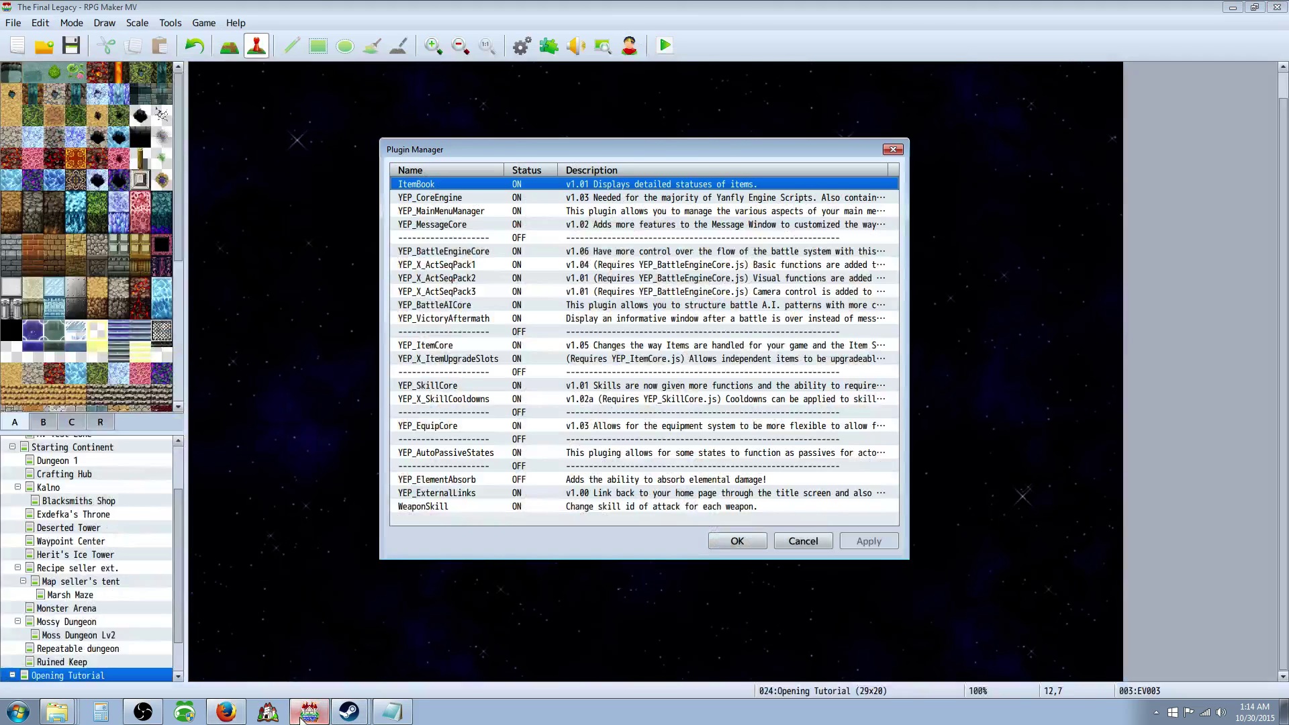
{"action": "left_click", "coordinate": [738, 541]}
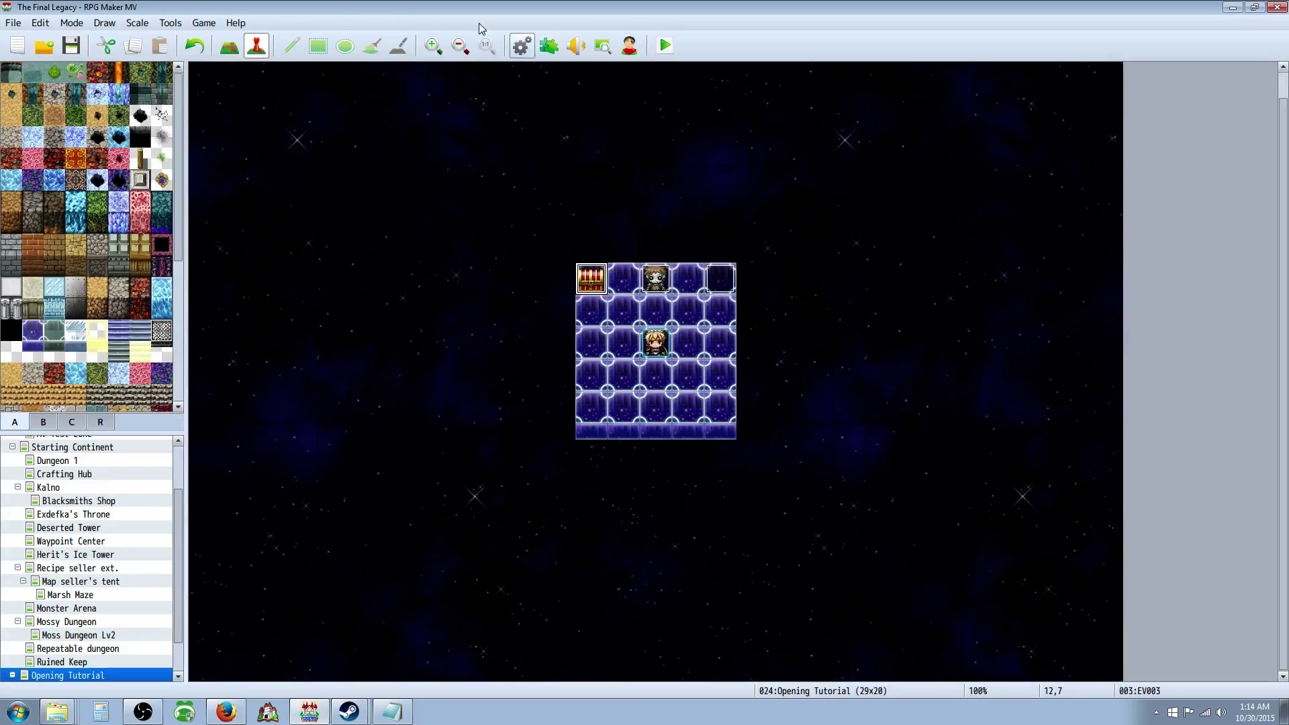
{"action": "left_click", "coordinate": [203, 23]}
{"action": "left_click", "coordinate": [225, 59]}
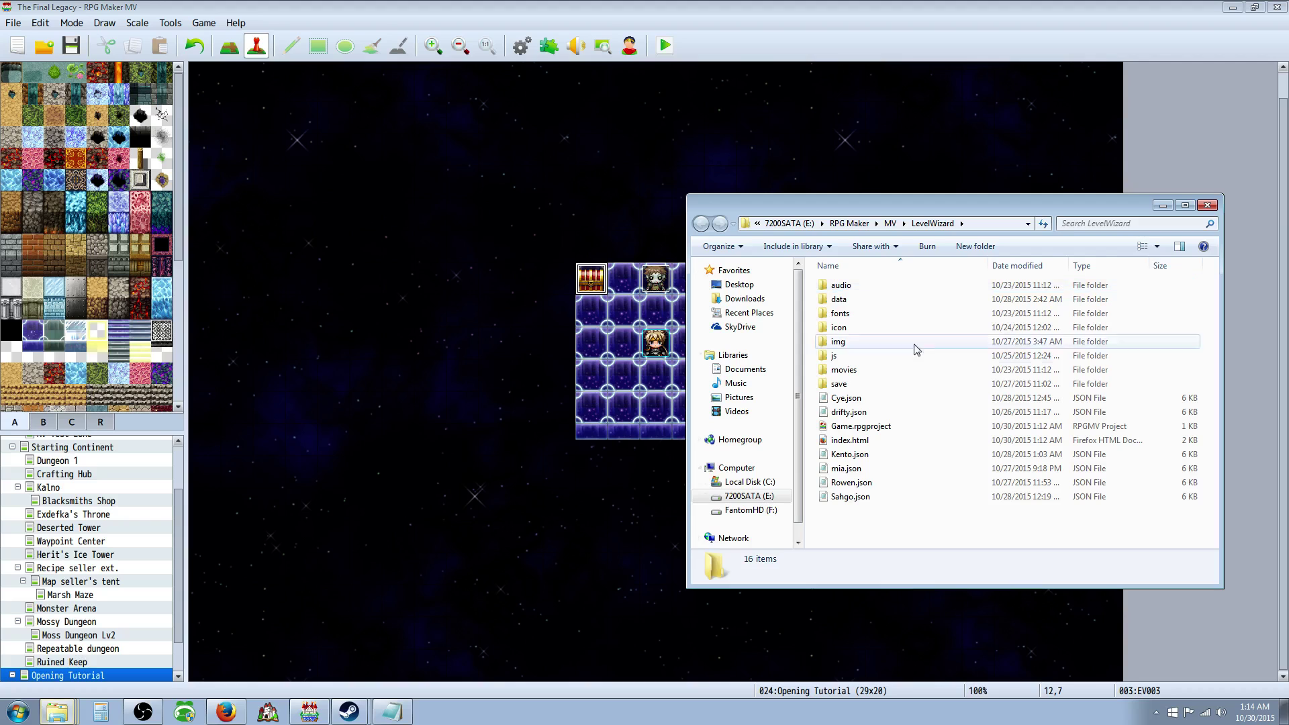
{"action": "double_click", "coordinate": [844, 357]}
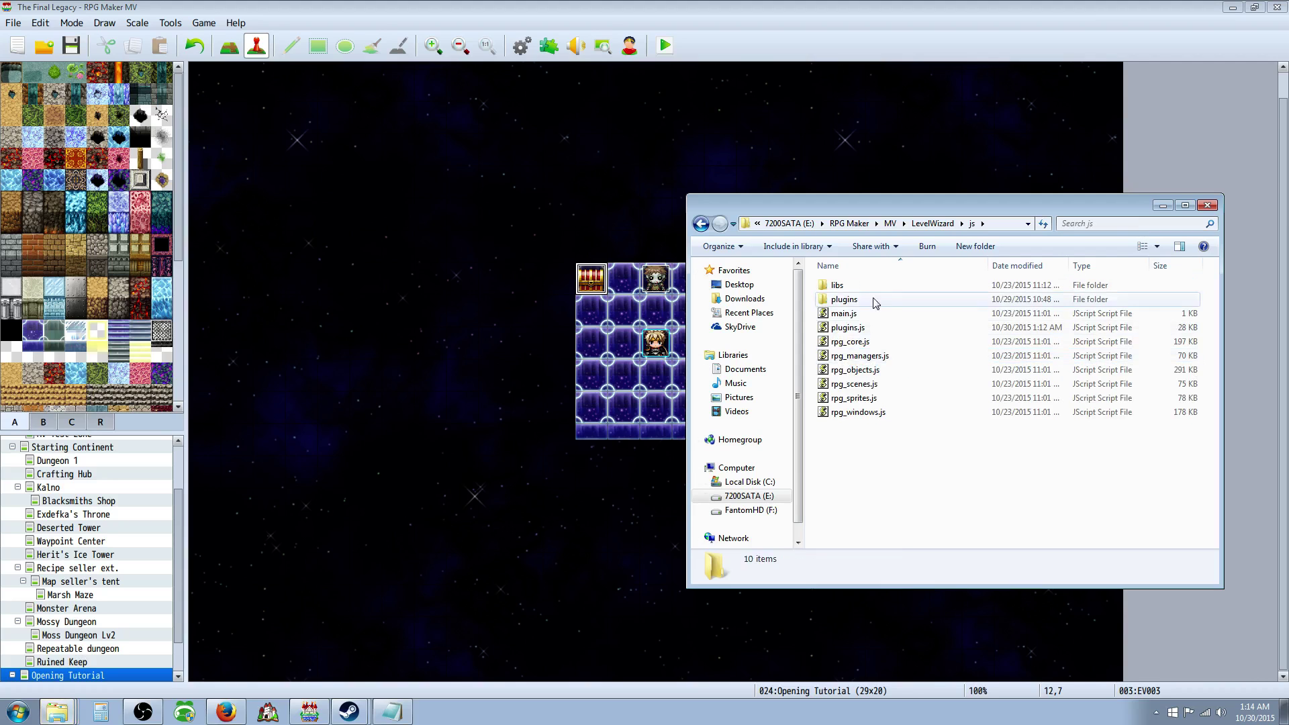
{"action": "double_click", "coordinate": [844, 299]}
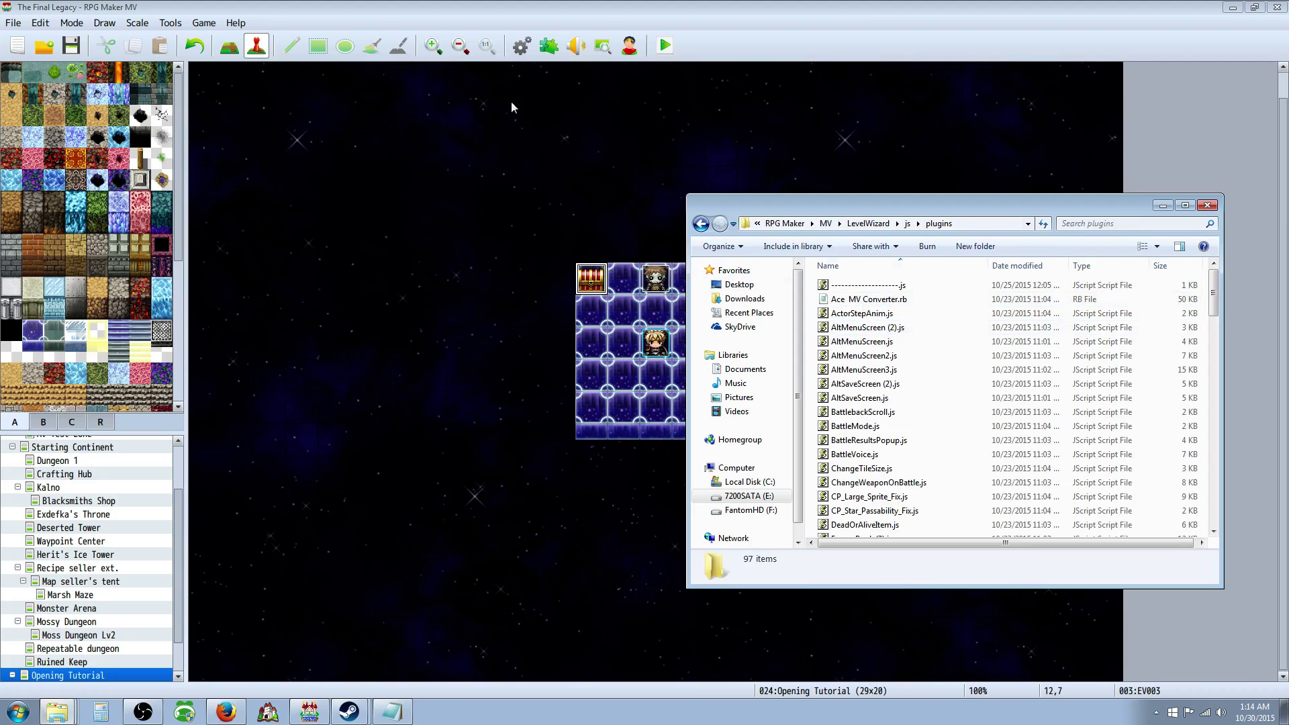
Step: Reopen the Plugin Manager, browse the plugin name list without adding one, then open YEP_SkillCore's settings
{"action": "left_click", "coordinate": [510, 102]}
{"action": "left_click", "coordinate": [549, 45]}
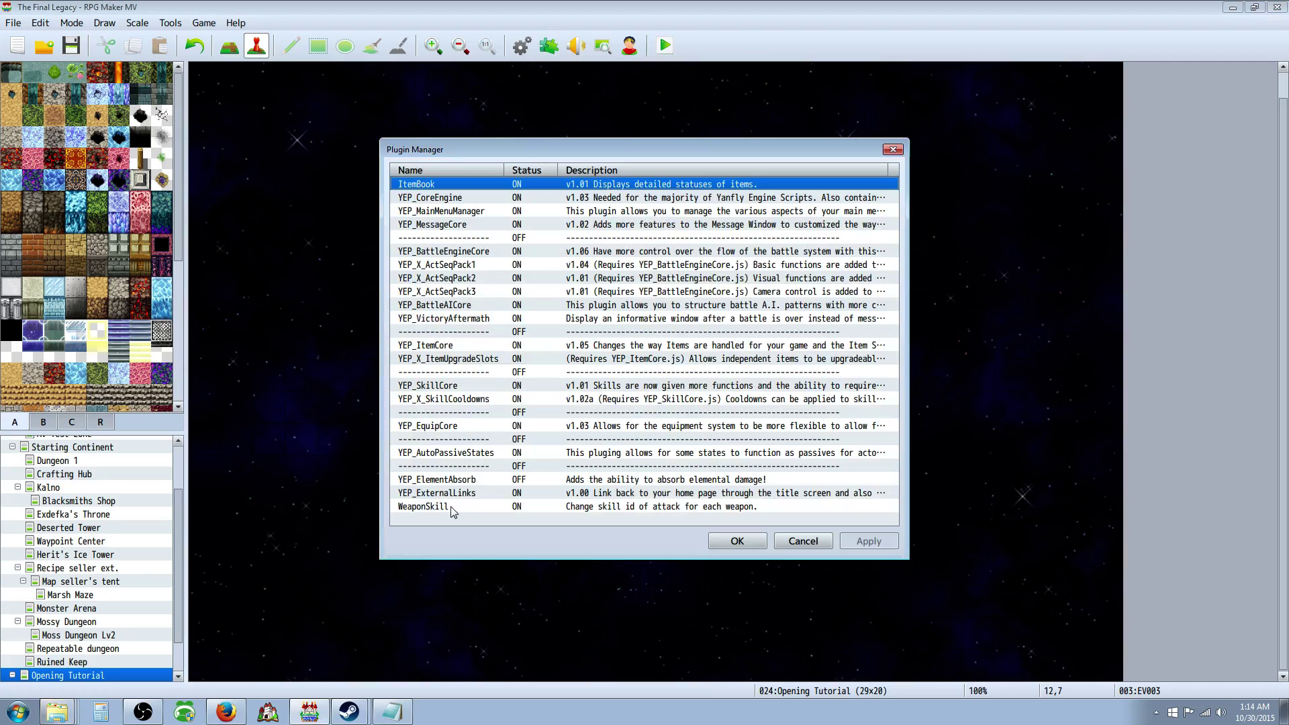
{"action": "double_click", "coordinate": [429, 519]}
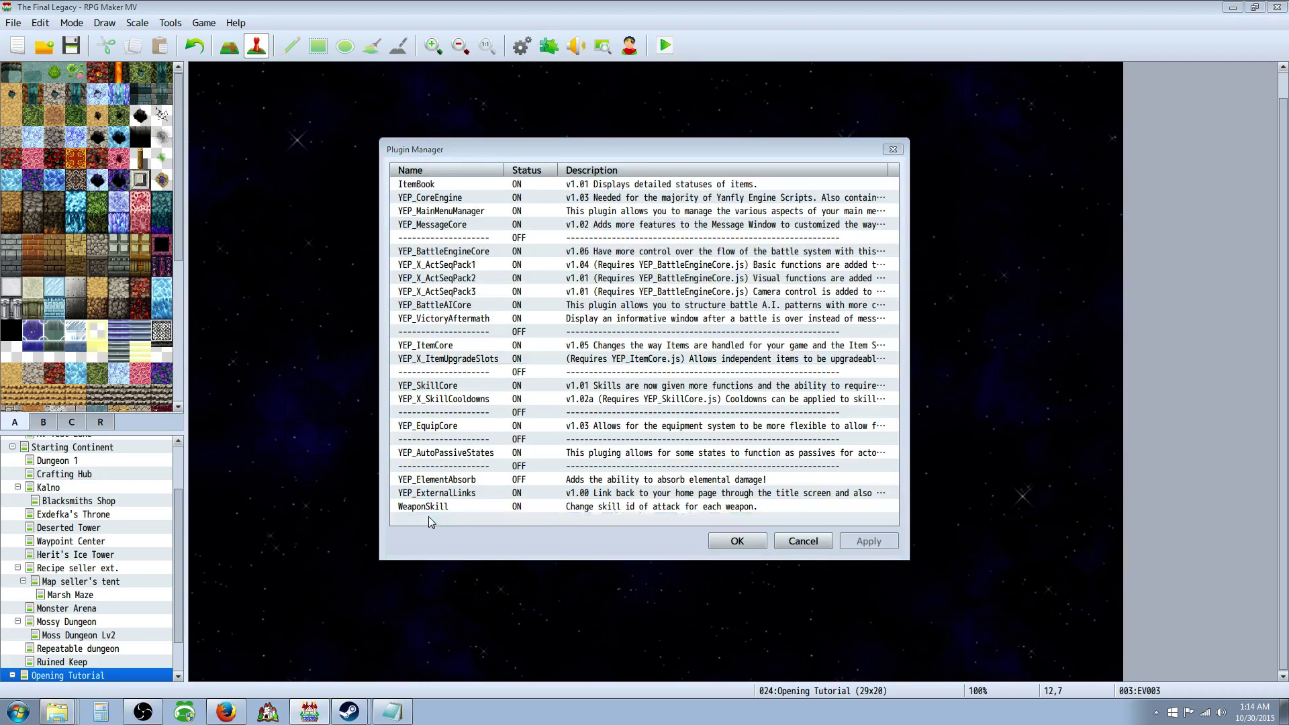
{"action": "left_click", "coordinate": [597, 249]}
{"action": "left_click", "coordinate": [633, 513]}
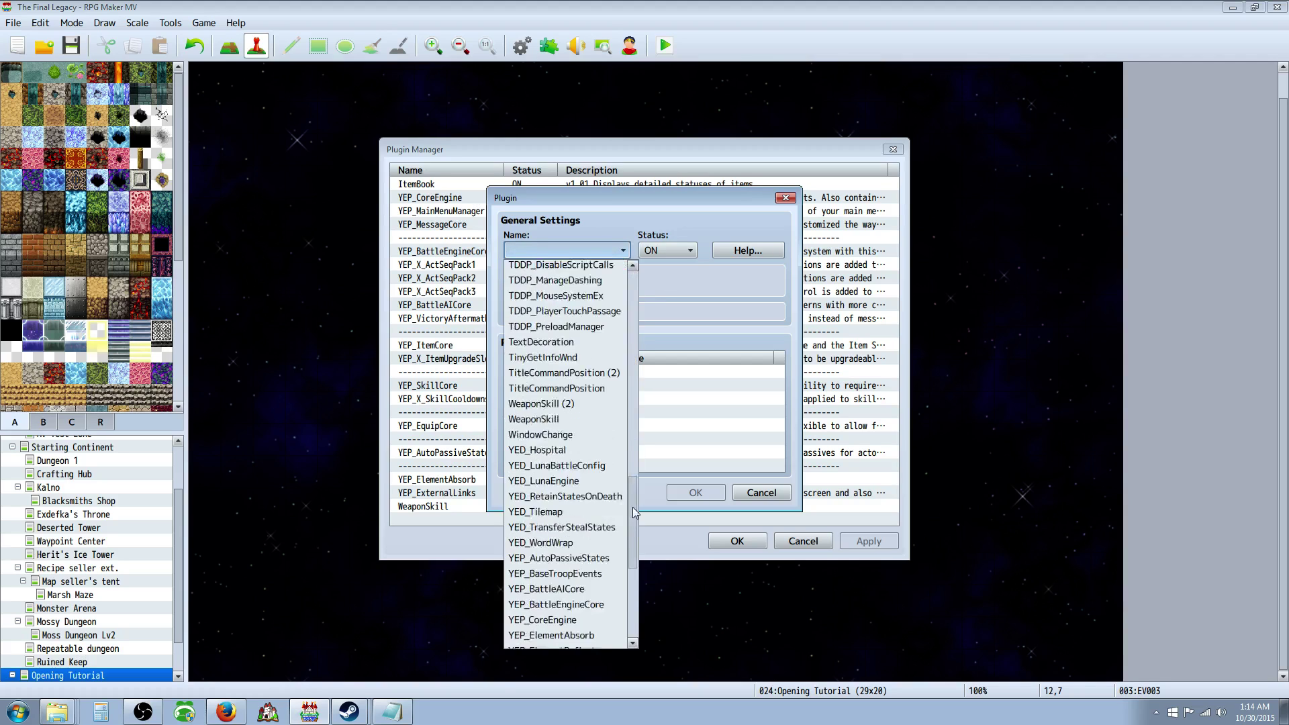
{"action": "scroll", "coordinate": [634, 514], "scroll_direction": "down", "scroll_amount": 4}
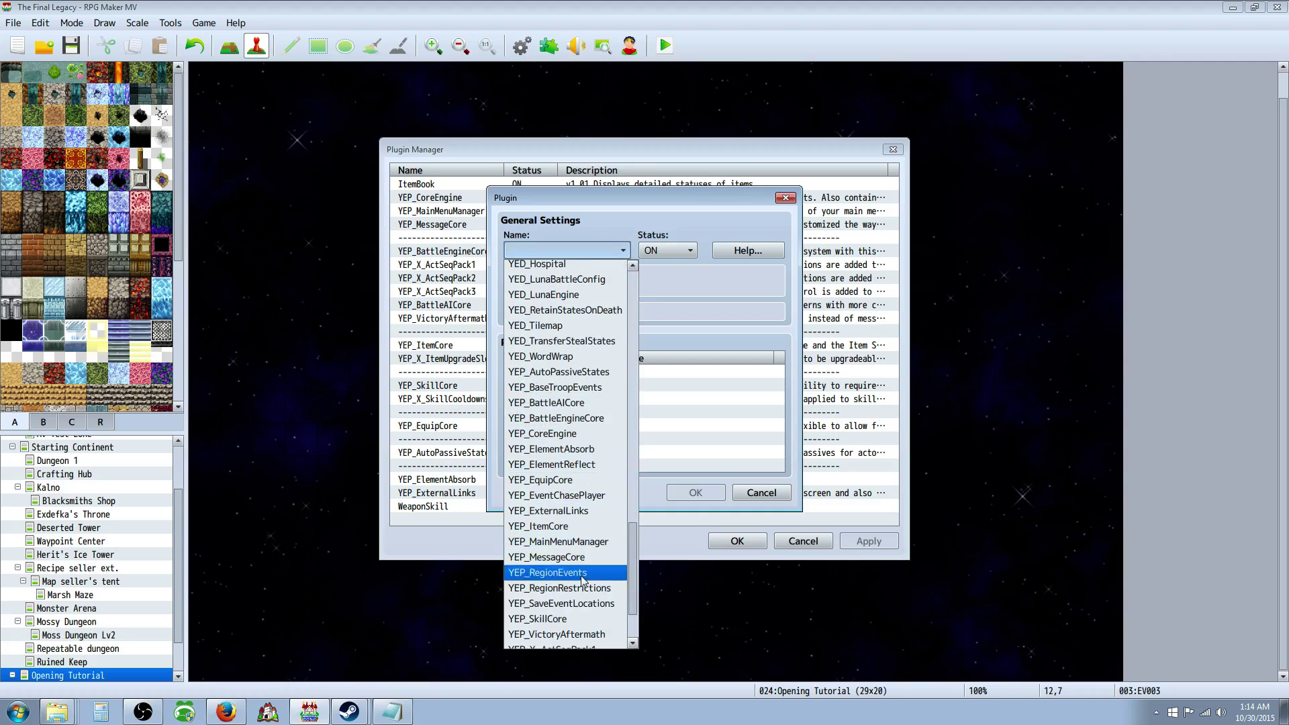
{"action": "left_click", "coordinate": [757, 493]}
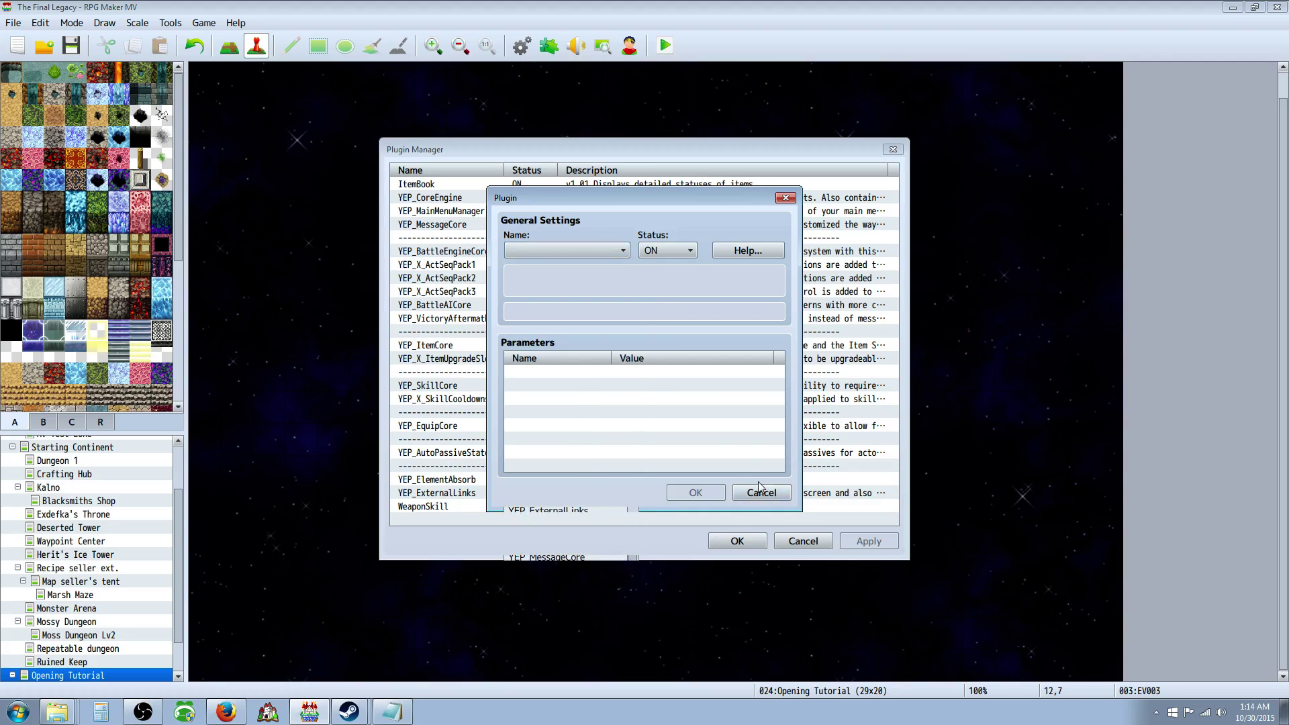
{"action": "left_click", "coordinate": [759, 490]}
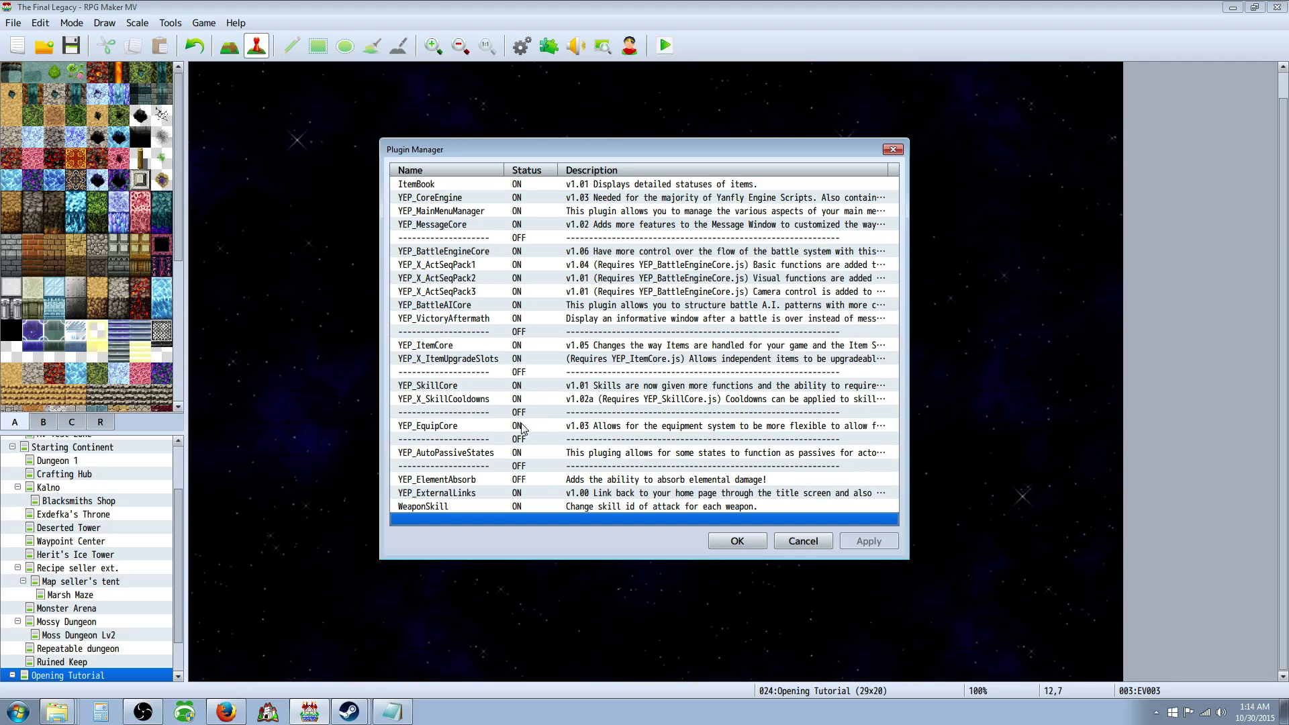
{"action": "double_click", "coordinate": [600, 386]}
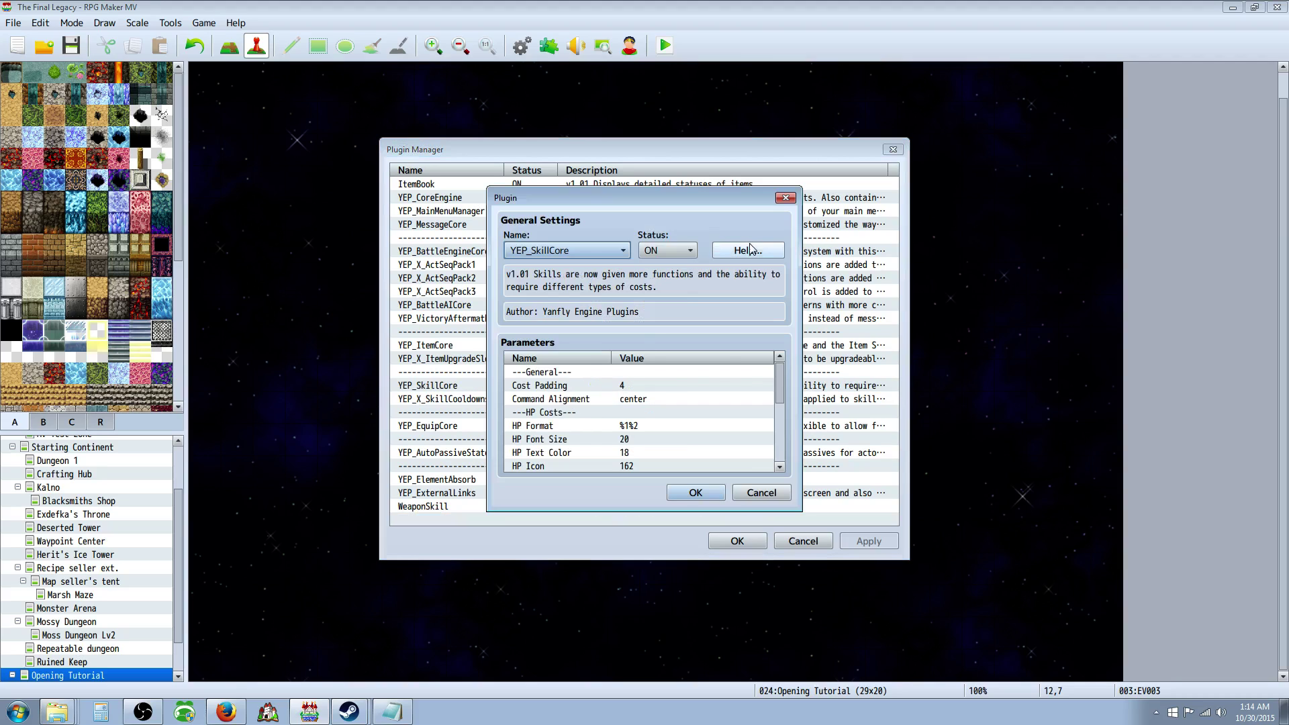
Step: Read YEP_SkillCore's help text, select its notetag section, and close the Plugin Manager
{"action": "left_click", "coordinate": [750, 249]}
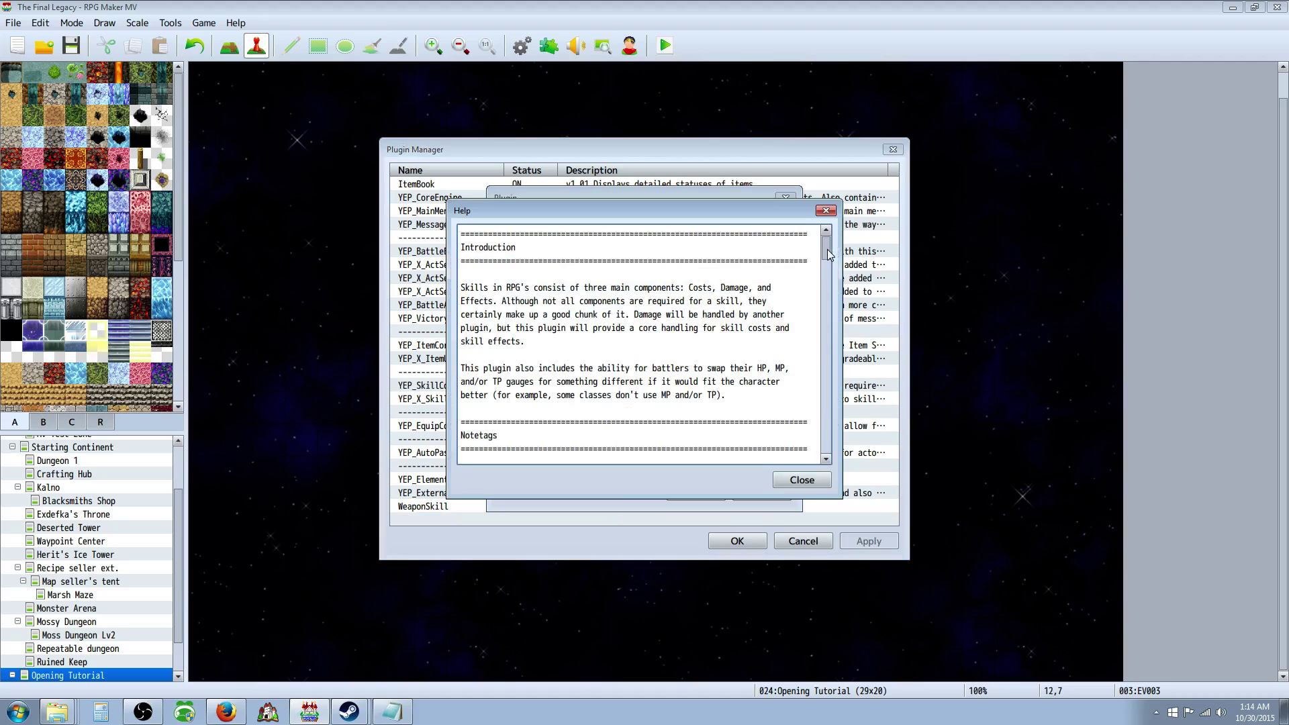
{"action": "left_click_drag", "start_coordinate": [828, 255], "coordinate": [827, 285]}
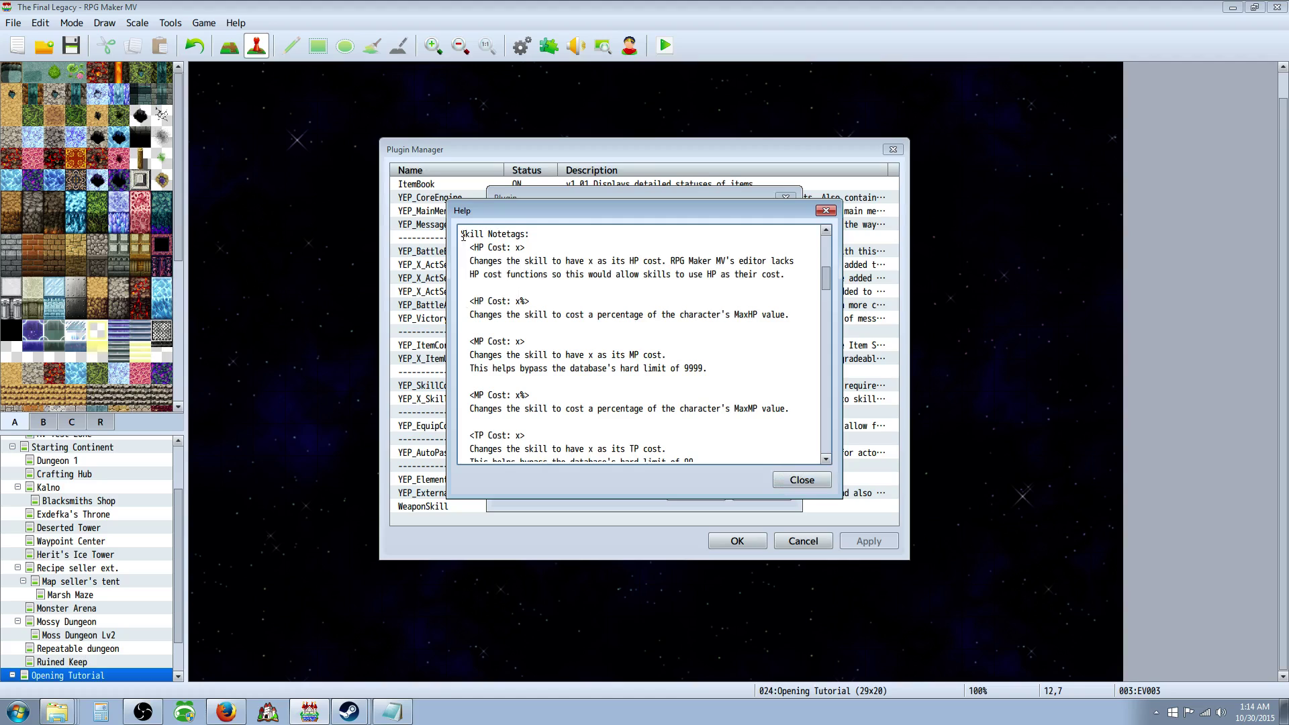
{"action": "left_click_drag", "start_coordinate": [463, 237], "coordinate": [584, 381]}
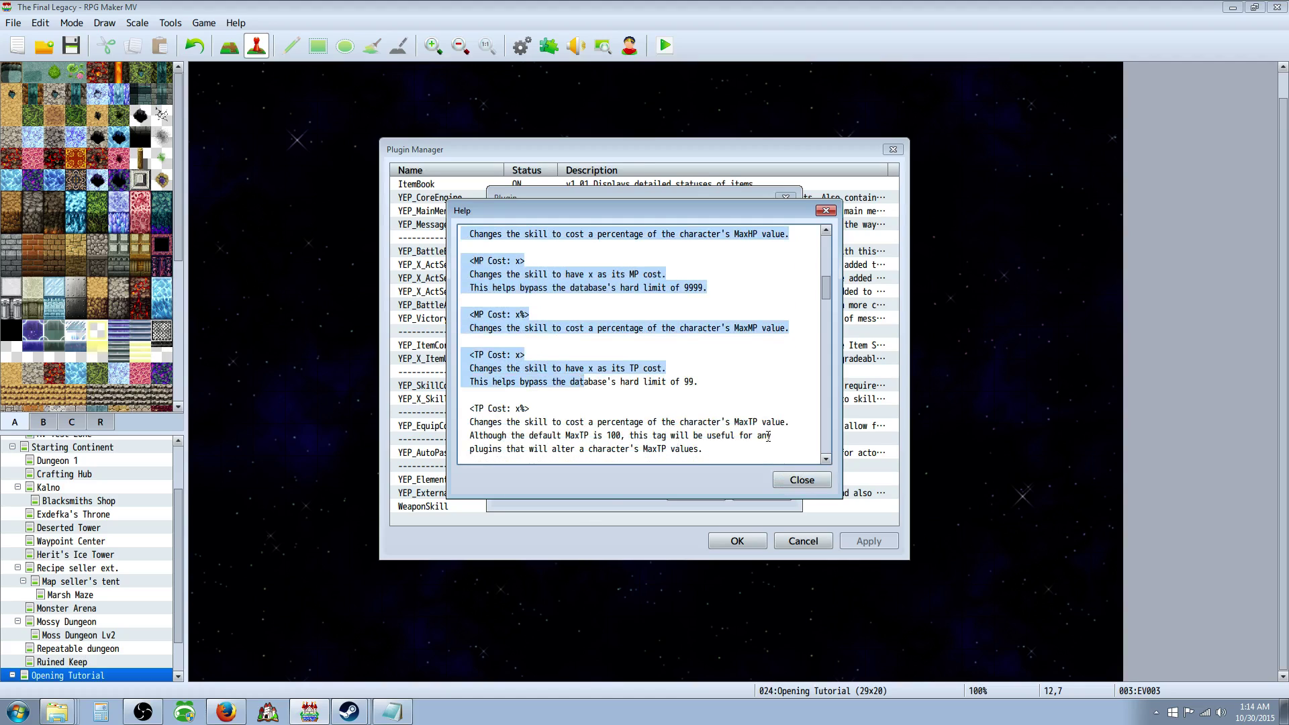
{"action": "left_click", "coordinate": [802, 479]}
{"action": "left_click", "coordinate": [705, 492]}
{"action": "left_click", "coordinate": [737, 541]}
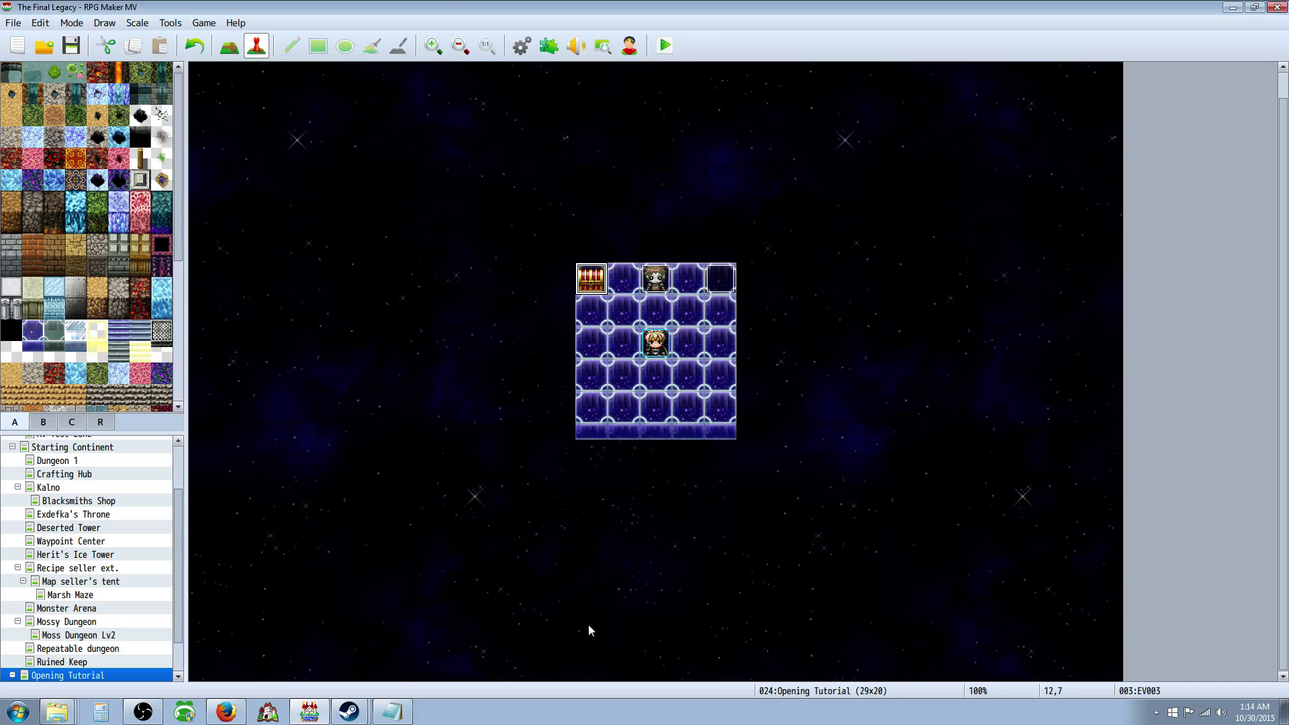
Step: Put the notetag help into plugin notes.txt and open the Database with F9
{"action": "left_click", "coordinate": [392, 712]}
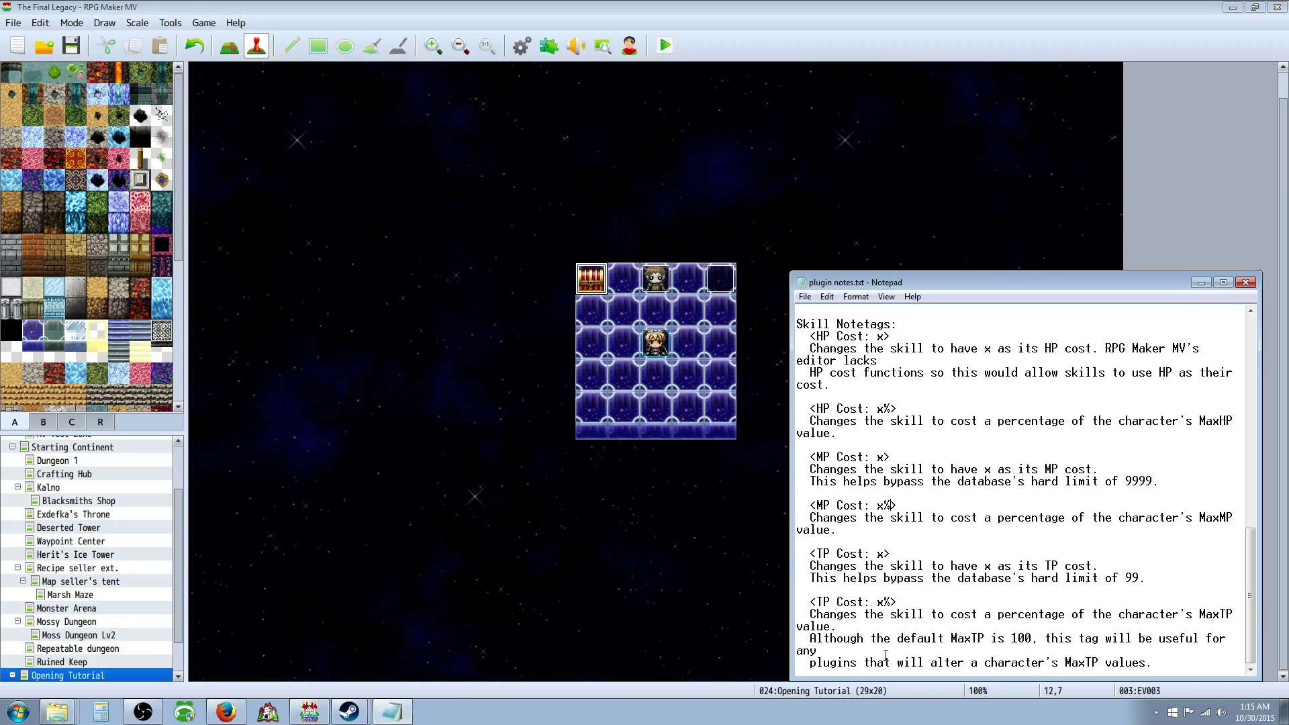
{"action": "left_click", "coordinate": [481, 178]}
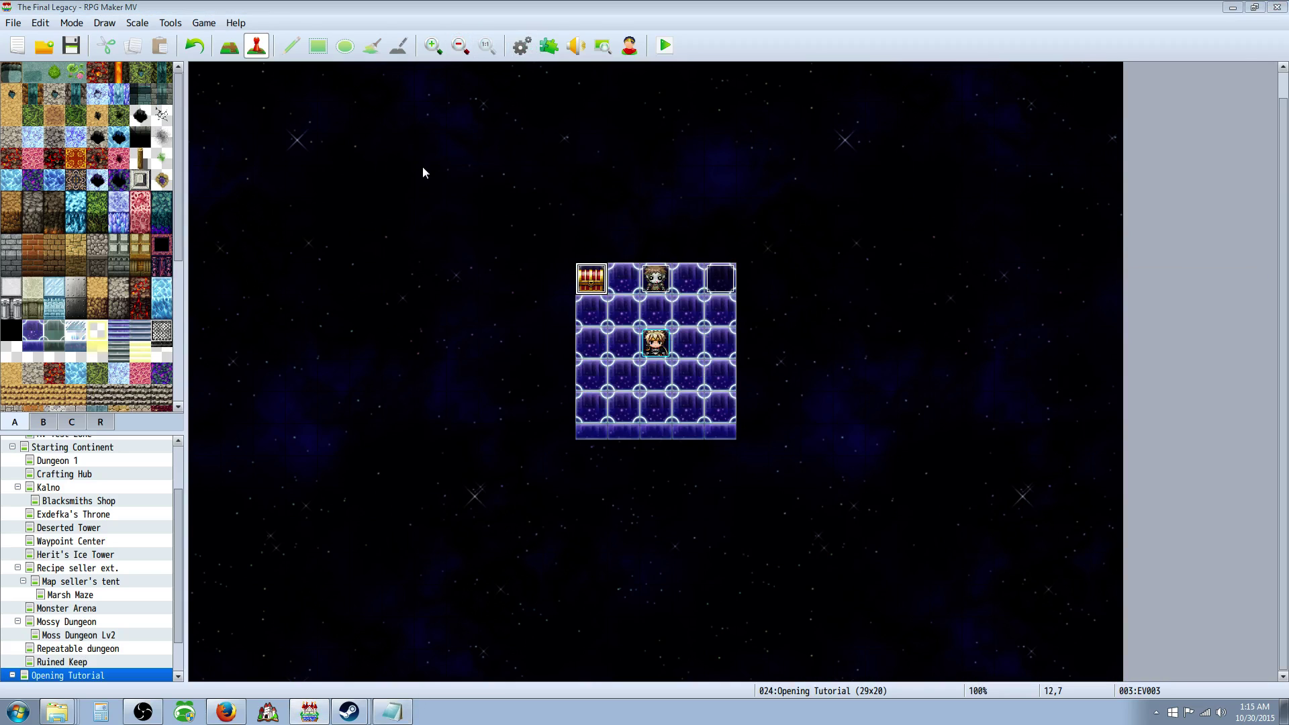
{"action": "key", "text": "F9"}
Step: Edit Sacrifice's description and change its formula to a.mat / 2 + a.luk / 2
{"action": "left_click", "coordinate": [306, 180]}
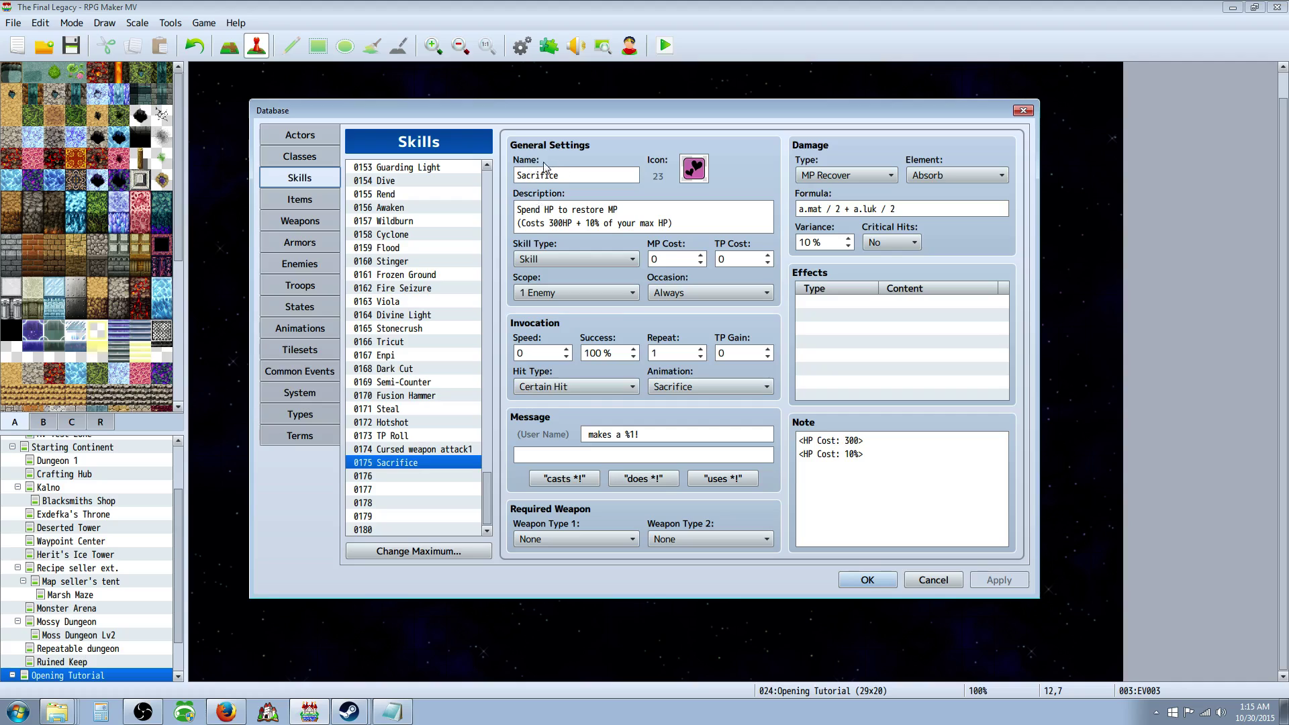
{"action": "left_click", "coordinate": [533, 209]}
{"action": "left_click", "coordinate": [537, 211]}
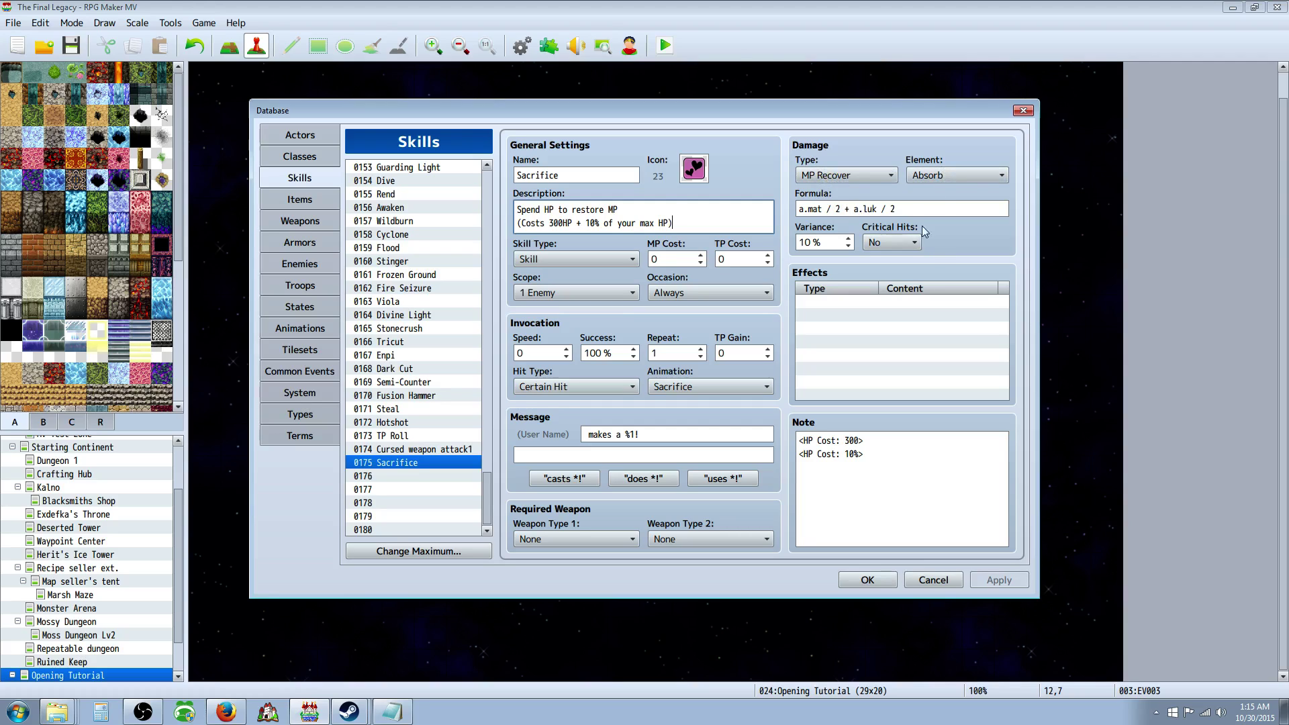
{"action": "left_click", "coordinate": [819, 212]}
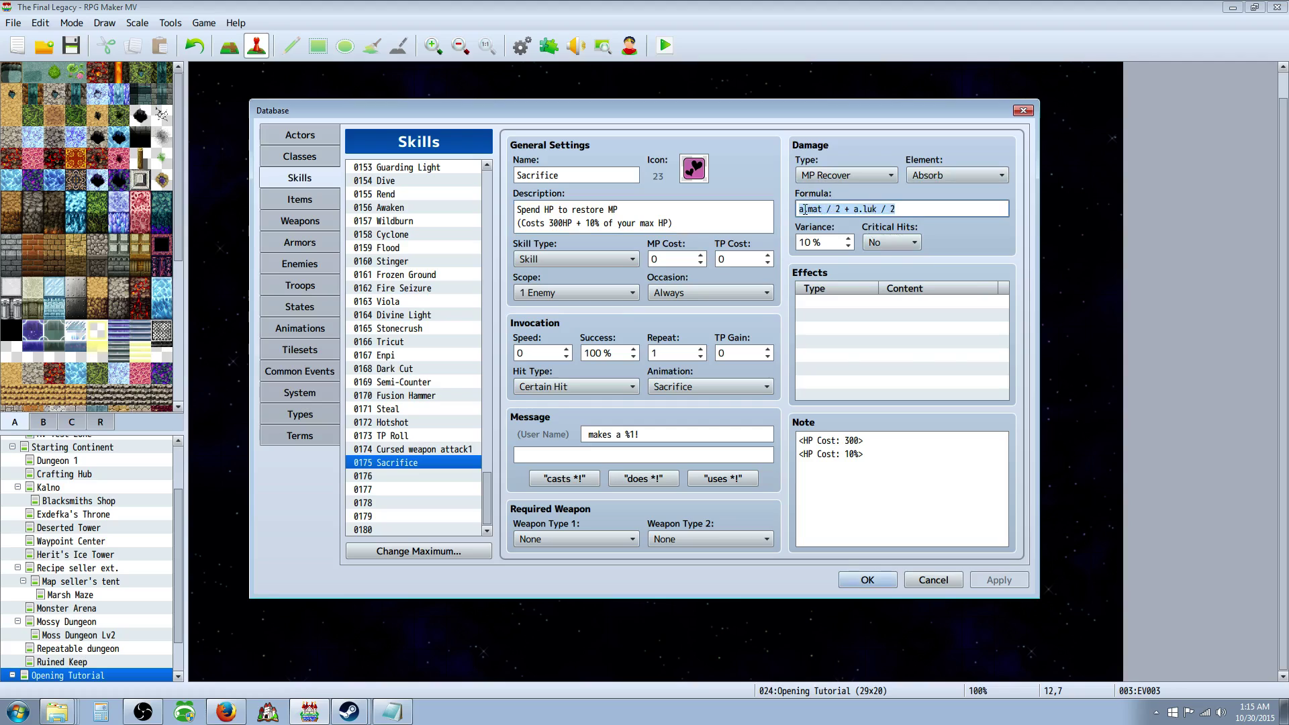
{"action": "left_click", "coordinate": [828, 212]}
{"action": "key", "text": "BackSpace"}
{"action": "type", "text": "/"}
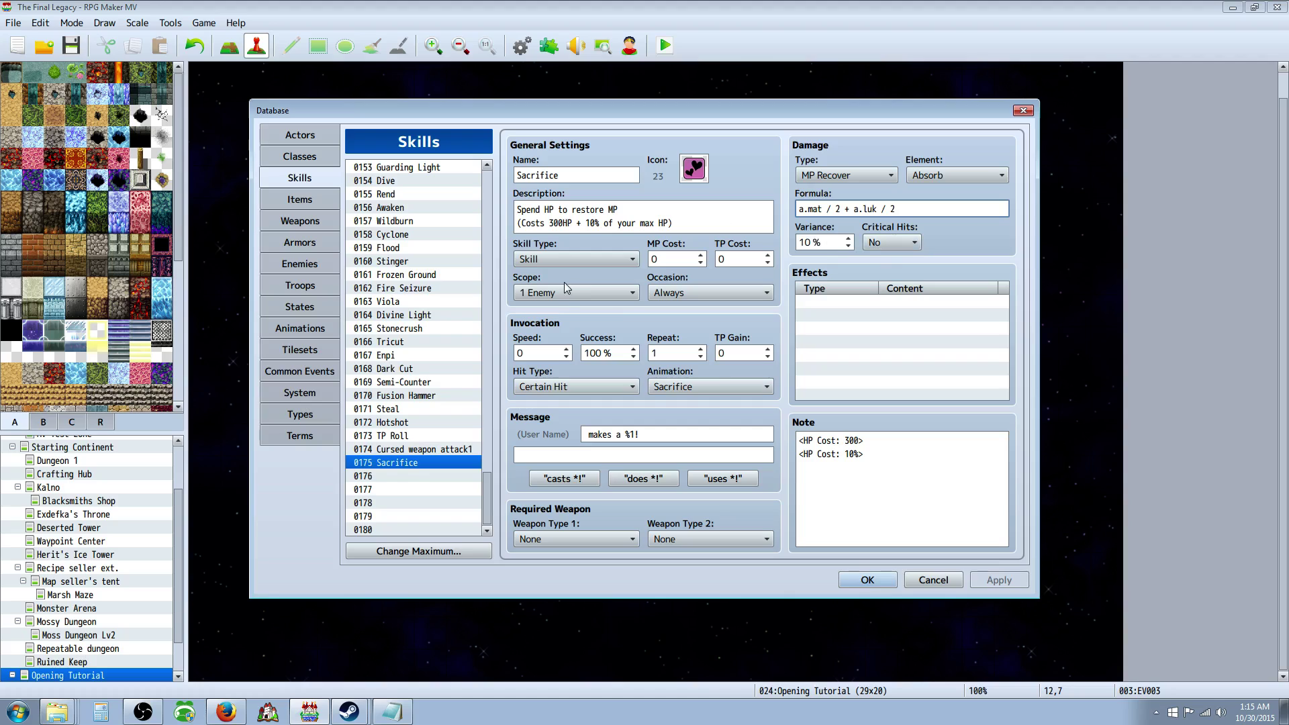
Step: Check the HP Cost syntax in the notes and give Sacrifice's note <HP Cost: 300> and <HP Cost: 10%>
{"action": "left_click", "coordinate": [391, 712]}
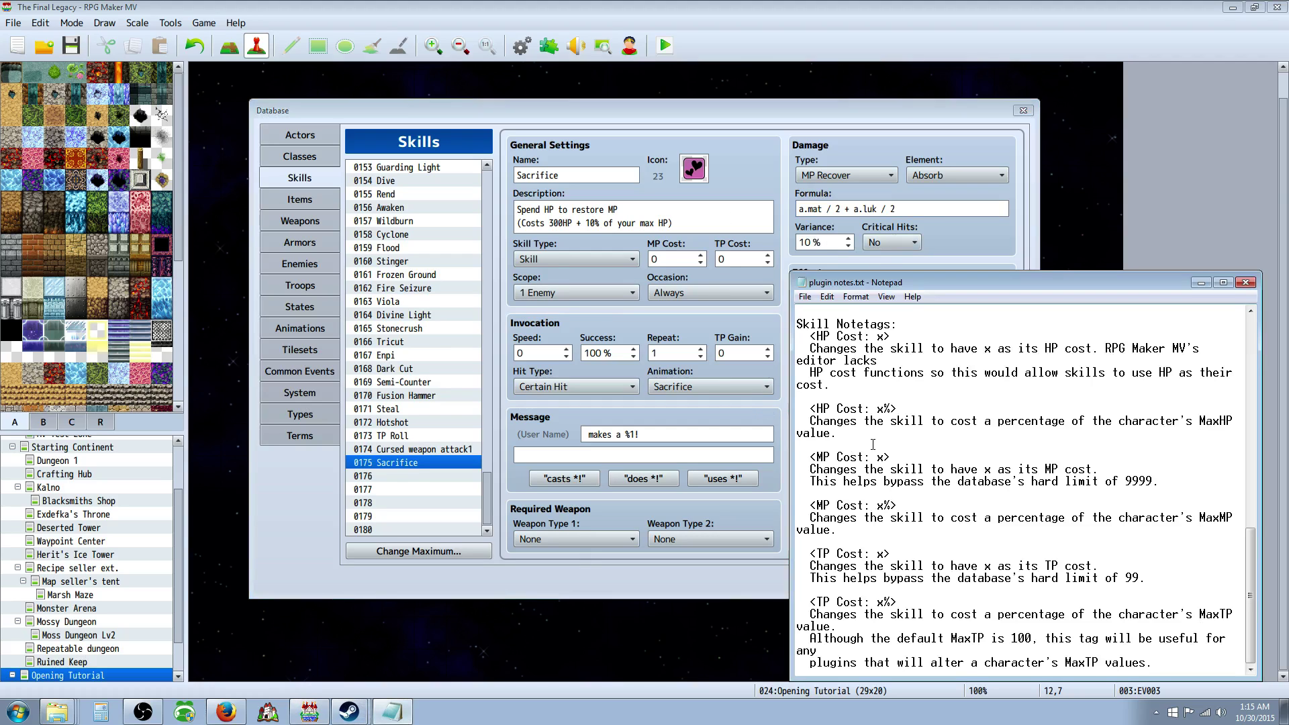
{"action": "left_click_drag", "start_coordinate": [811, 335], "coordinate": [891, 335]}
{"action": "left_click", "coordinate": [845, 114]}
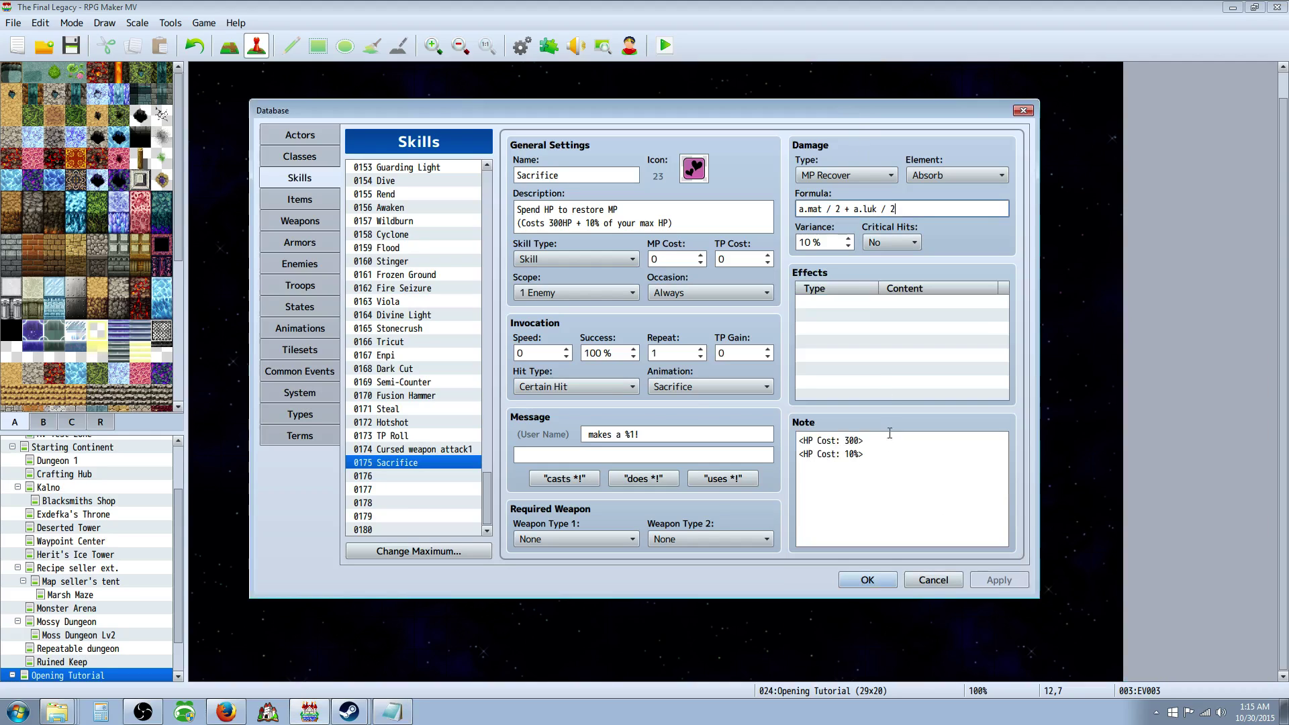
{"action": "left_click_drag", "start_coordinate": [799, 440], "coordinate": [872, 455]}
{"action": "left_click", "coordinate": [665, 255]}
{"action": "left_click", "coordinate": [751, 256]}
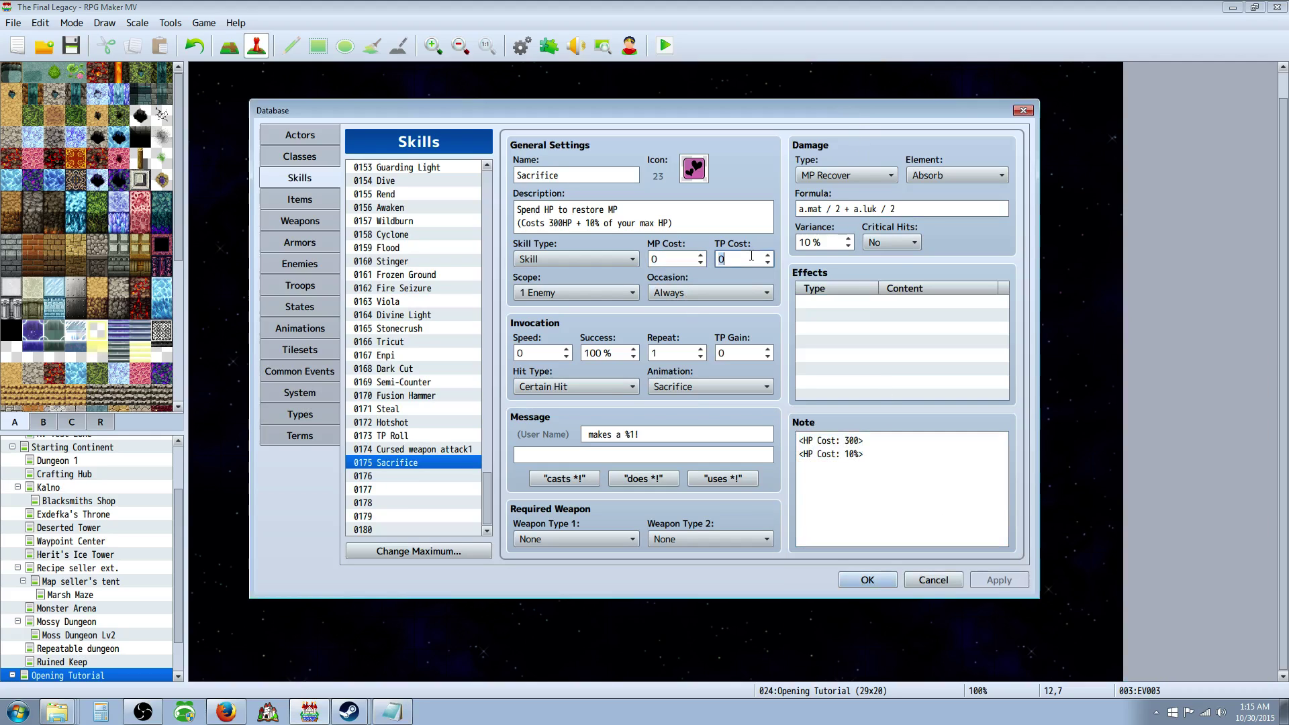
{"action": "left_click", "coordinate": [851, 436]}
{"action": "key", "text": "ctrl+a"}
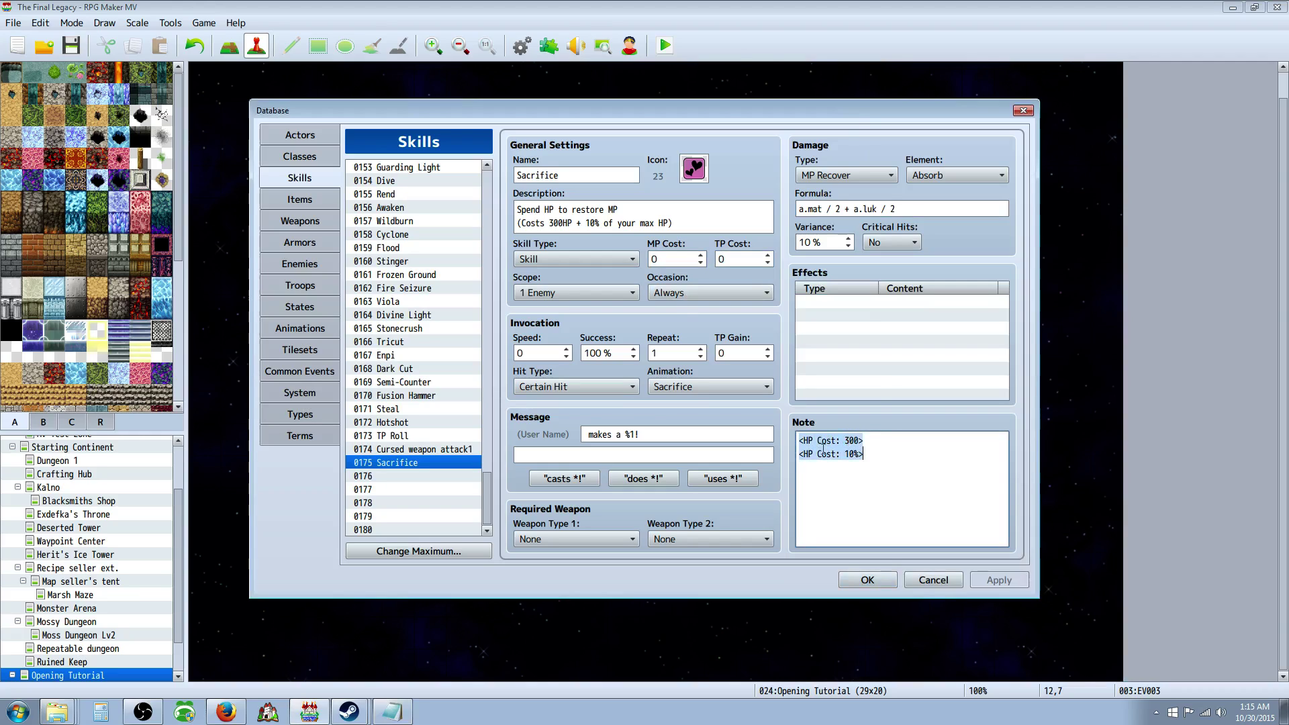
{"action": "left_click", "coordinate": [824, 447]}
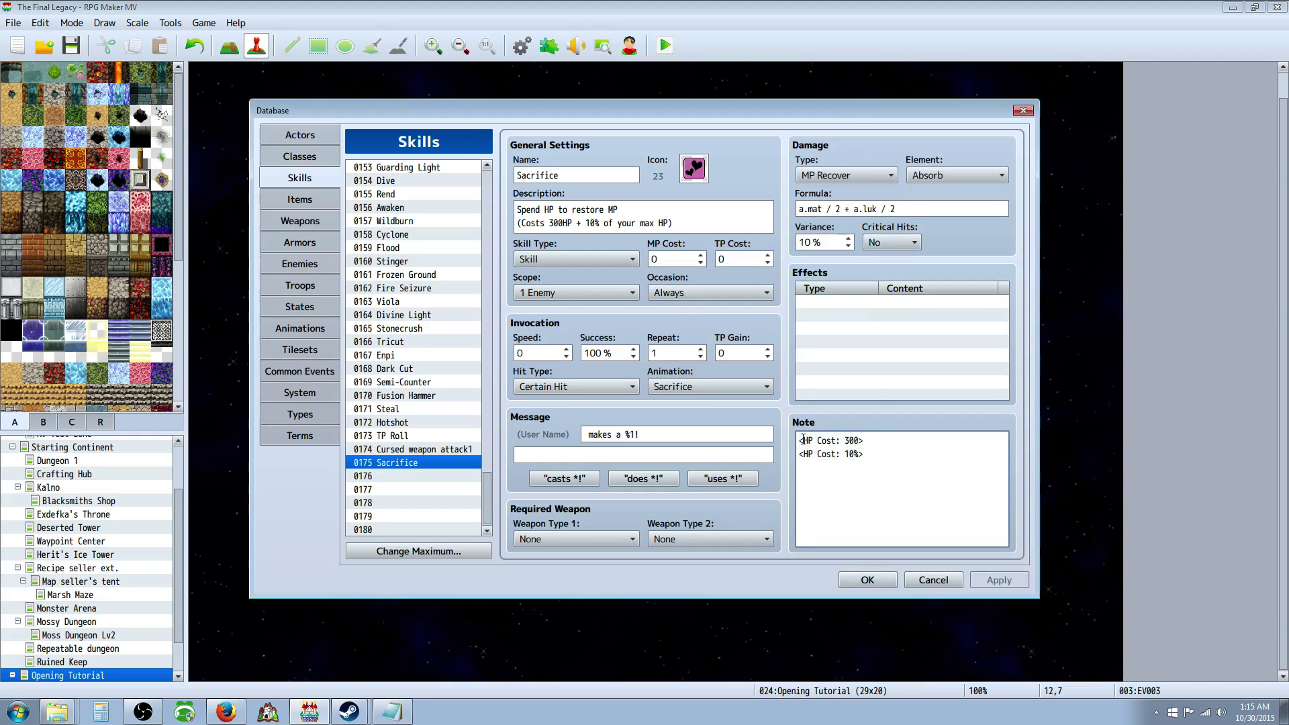
{"action": "left_click", "coordinate": [858, 440]}
Step: Switch the Database to Classes and select the Ronin class
{"action": "left_click", "coordinate": [311, 138]}
{"action": "left_click", "coordinate": [308, 156]}
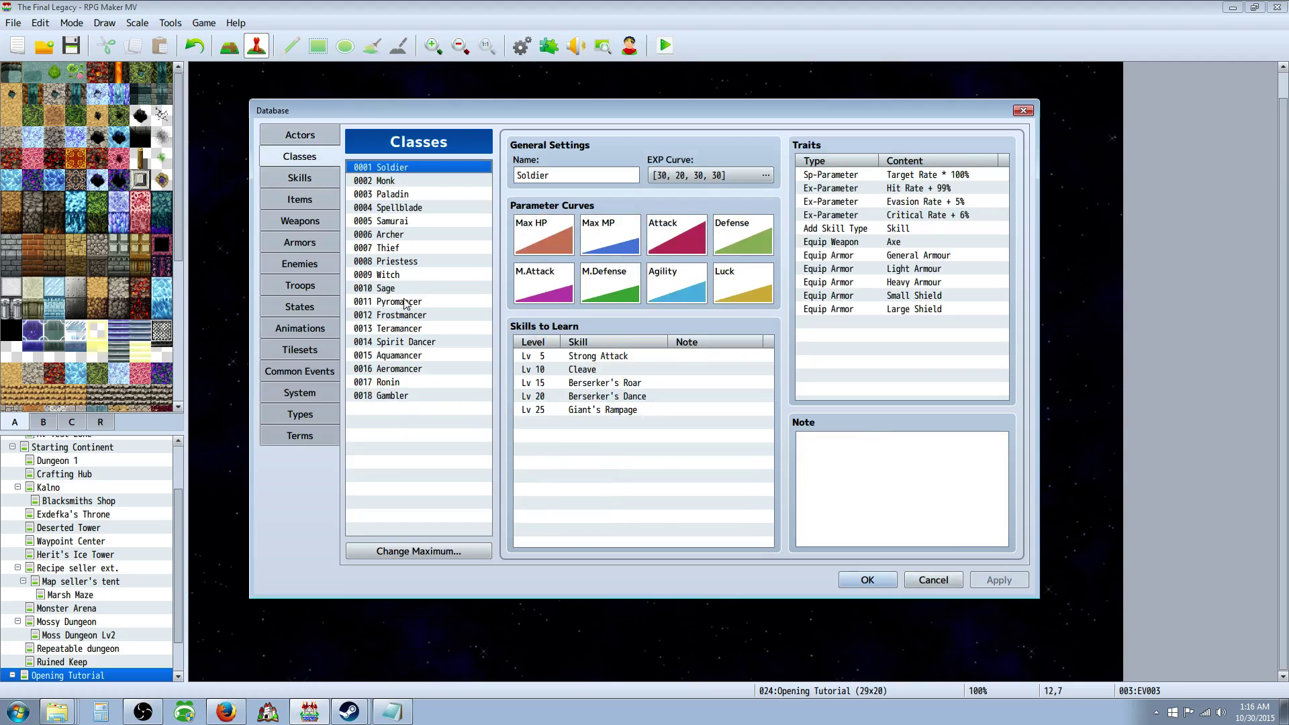
{"action": "left_click", "coordinate": [406, 303]}
{"action": "left_click", "coordinate": [388, 382]}
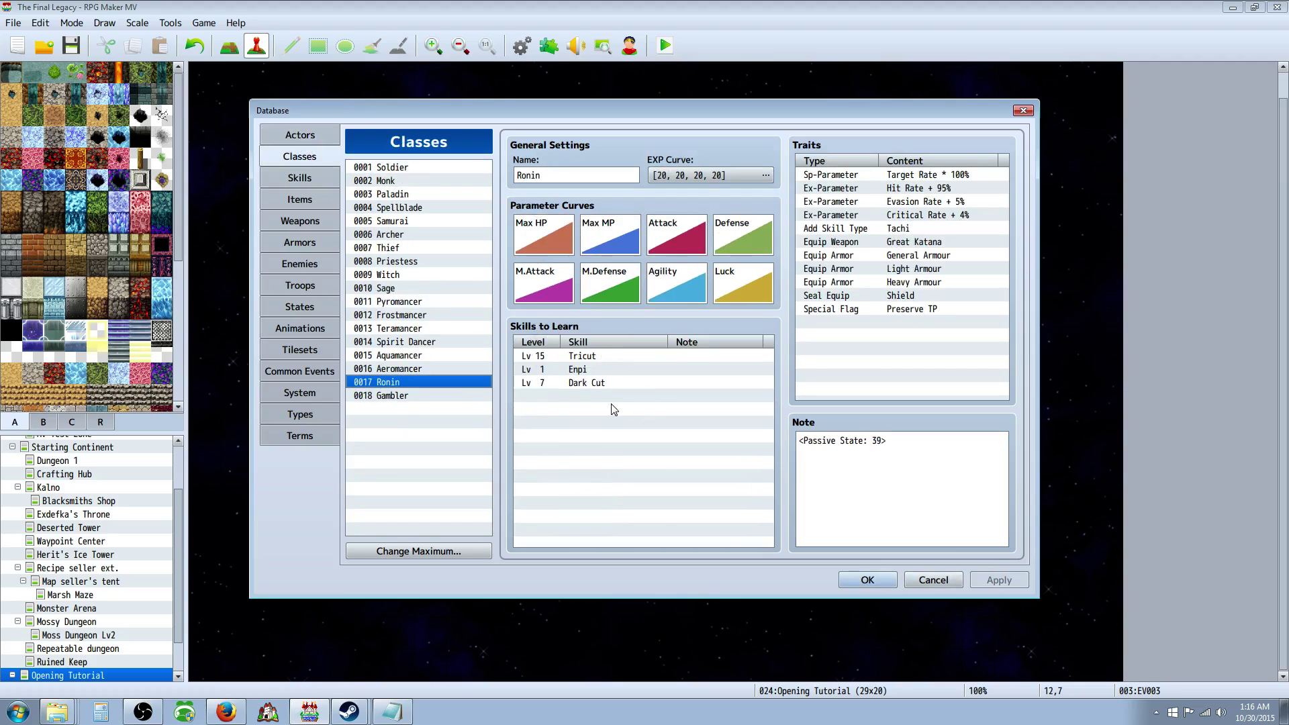
Step: Add Sacrifice to Ronin's Skills to Learn at level 1 and close the Database
{"action": "right_click", "coordinate": [560, 396]}
{"action": "left_click", "coordinate": [584, 406]}
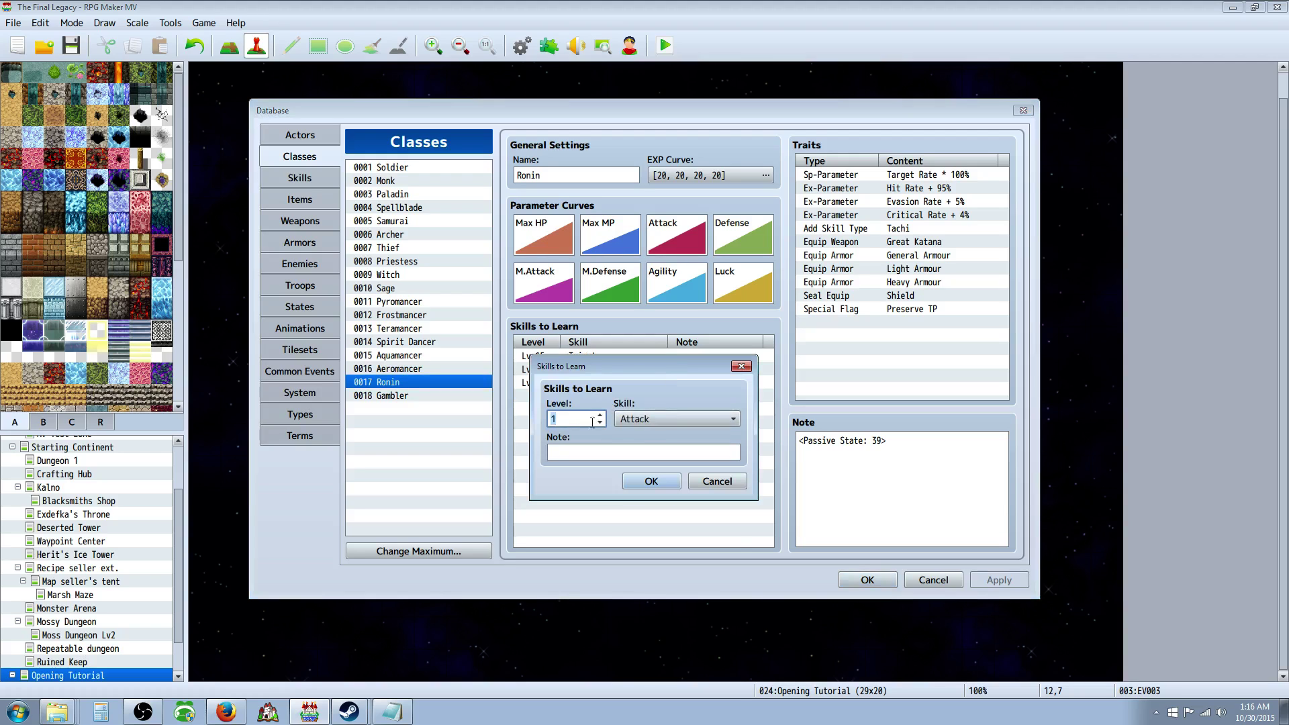
{"action": "left_click", "coordinate": [733, 419]}
{"action": "left_click_drag", "start_coordinate": [737, 380], "coordinate": [749, 705]}
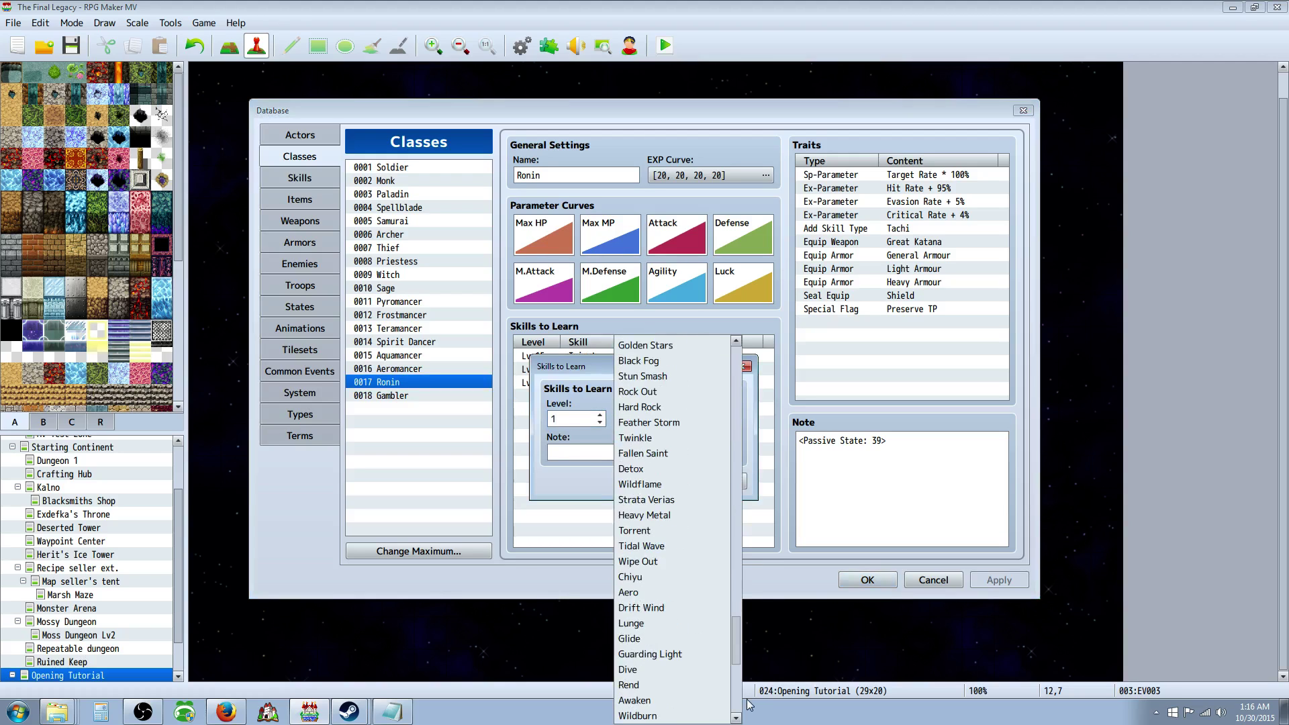
{"action": "left_click", "coordinate": [749, 705]}
{"action": "left_click", "coordinate": [736, 418]}
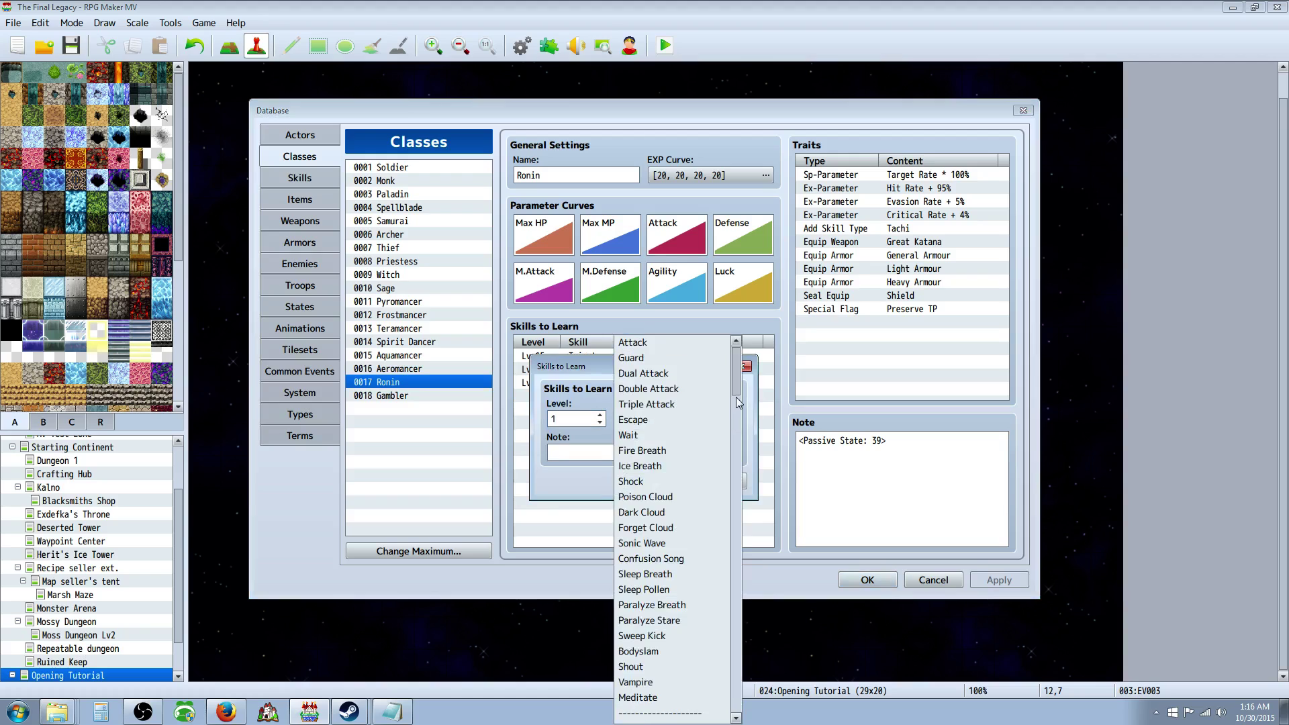
{"action": "left_click_drag", "start_coordinate": [737, 396], "coordinate": [736, 678]}
{"action": "left_click", "coordinate": [685, 674]}
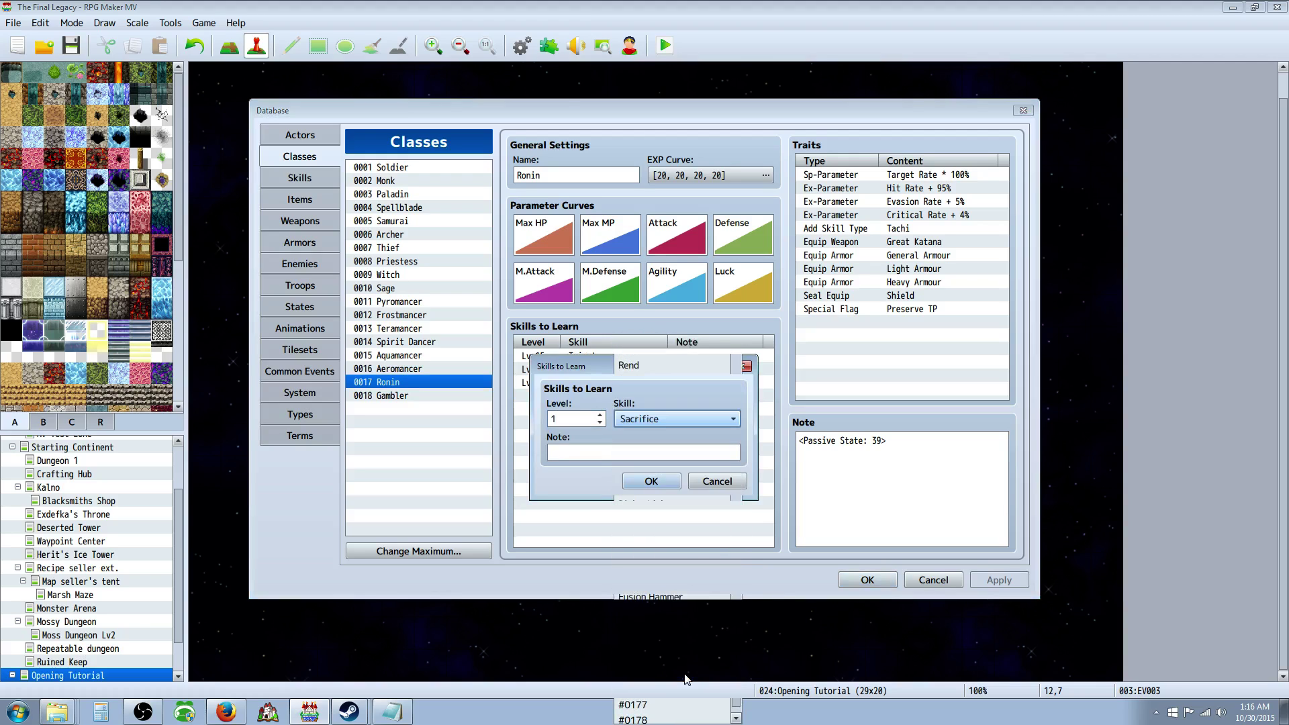
{"action": "left_click", "coordinate": [650, 481]}
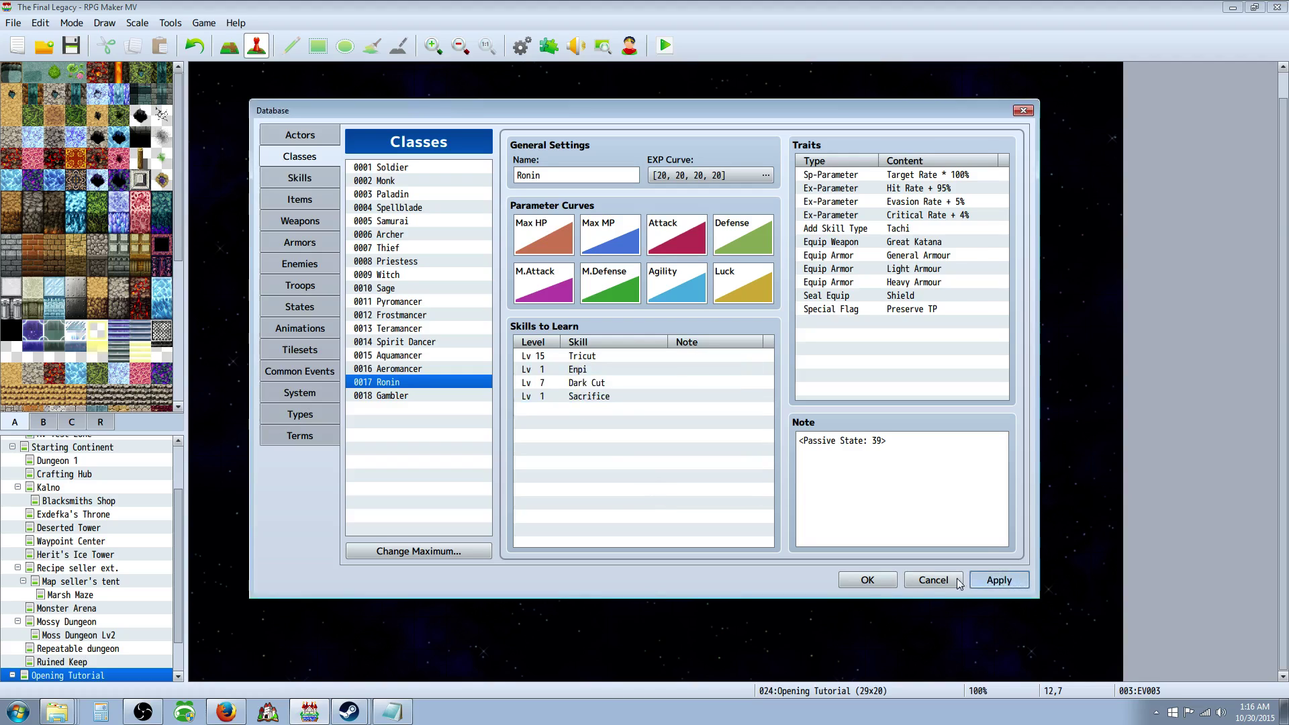
{"action": "left_click", "coordinate": [867, 580]}
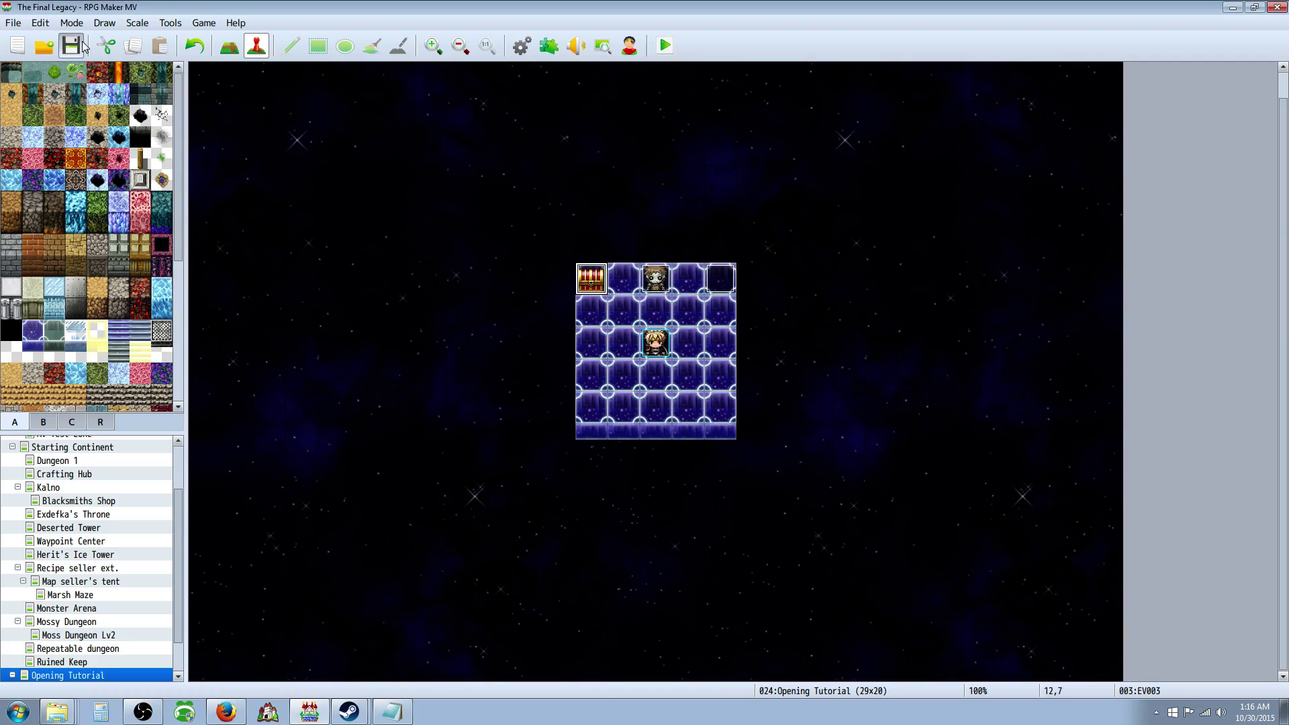
Step: After a quick playtest, change Sacrifice's Skill Type from Skill to Tachi and save the Database
{"action": "left_click", "coordinate": [664, 45]}
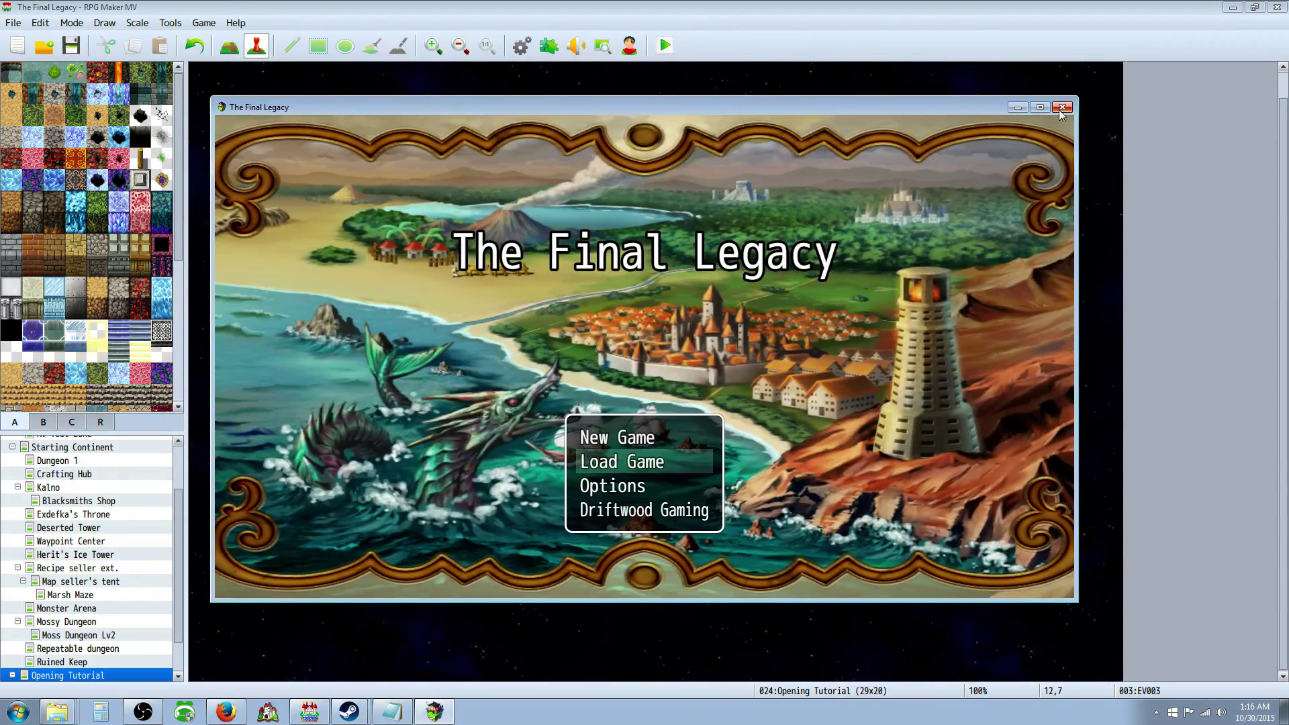
{"action": "left_click", "coordinate": [1060, 108]}
{"action": "left_click", "coordinate": [522, 45]}
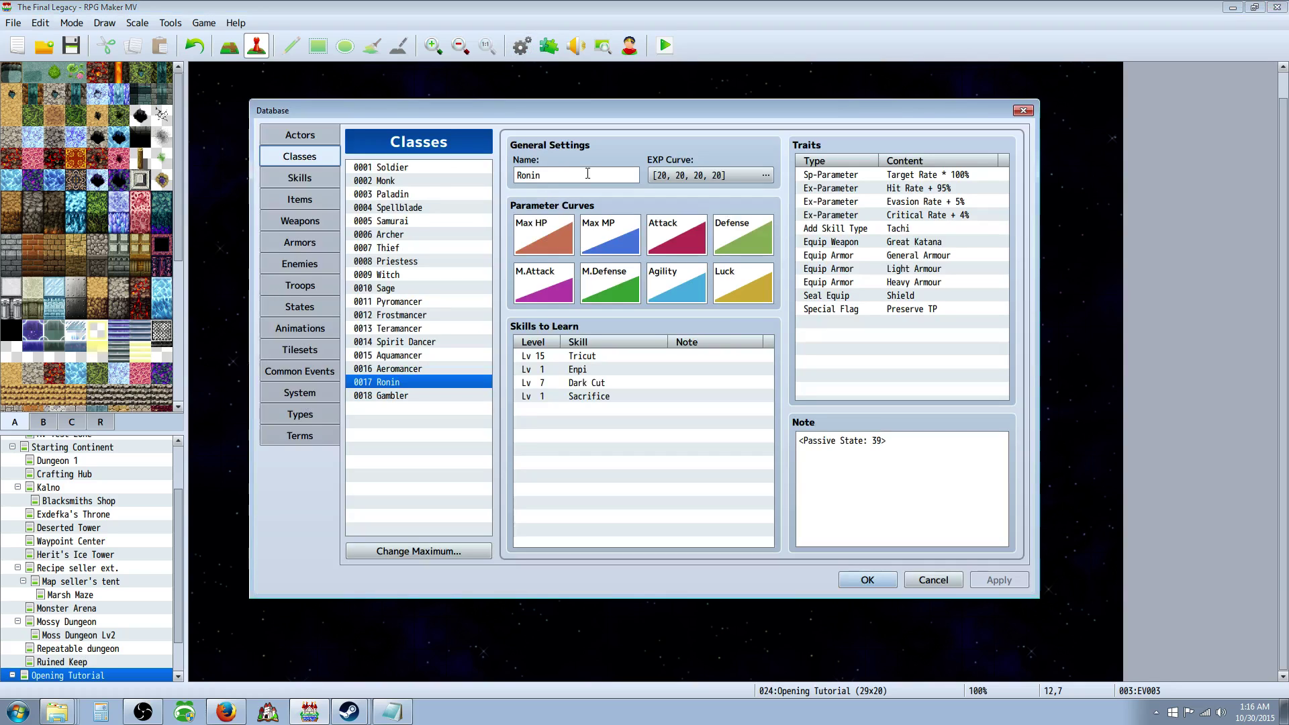
{"action": "left_click", "coordinate": [285, 179]}
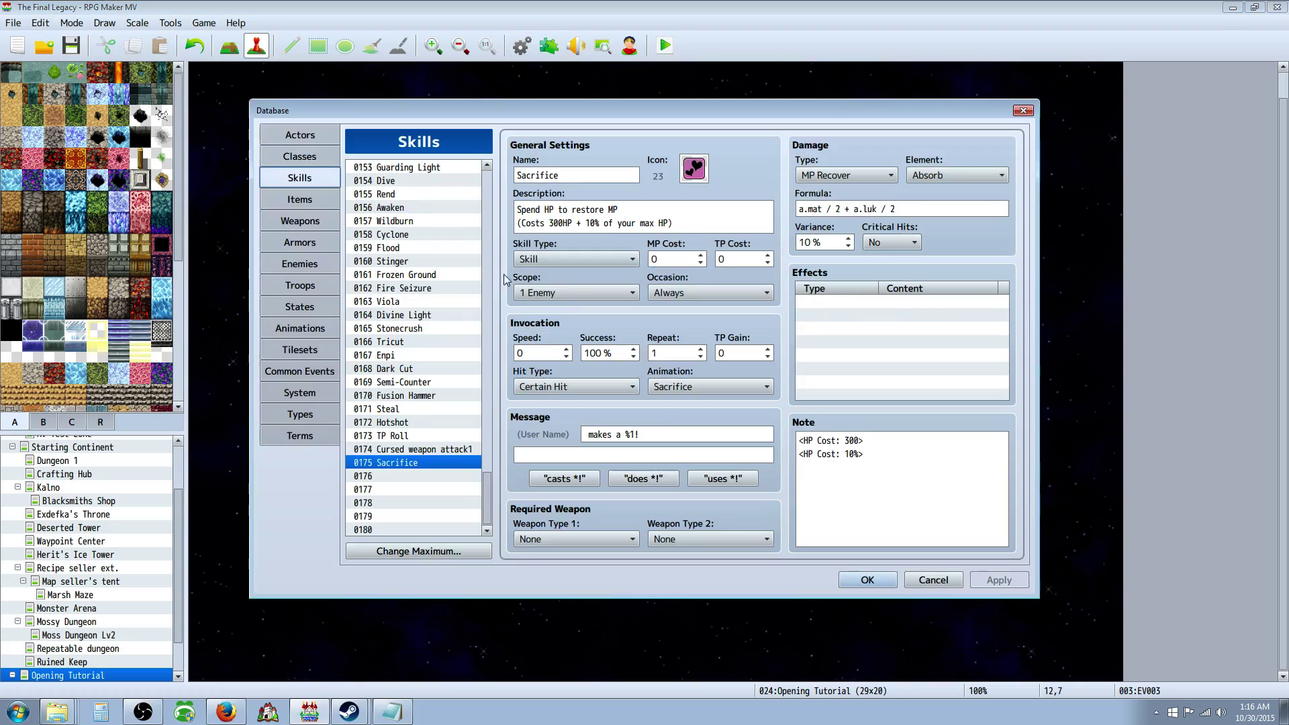
{"action": "left_click", "coordinate": [546, 257]}
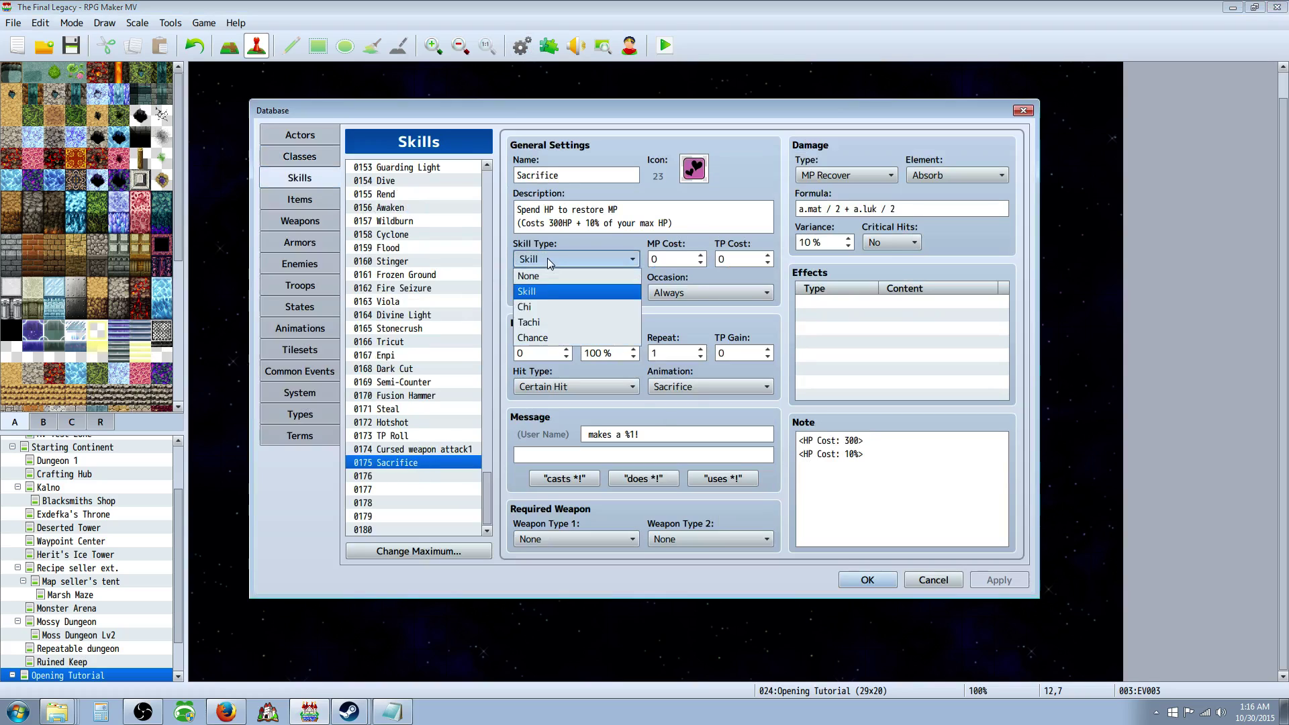
{"action": "left_click", "coordinate": [554, 325]}
{"action": "left_click", "coordinate": [999, 580]}
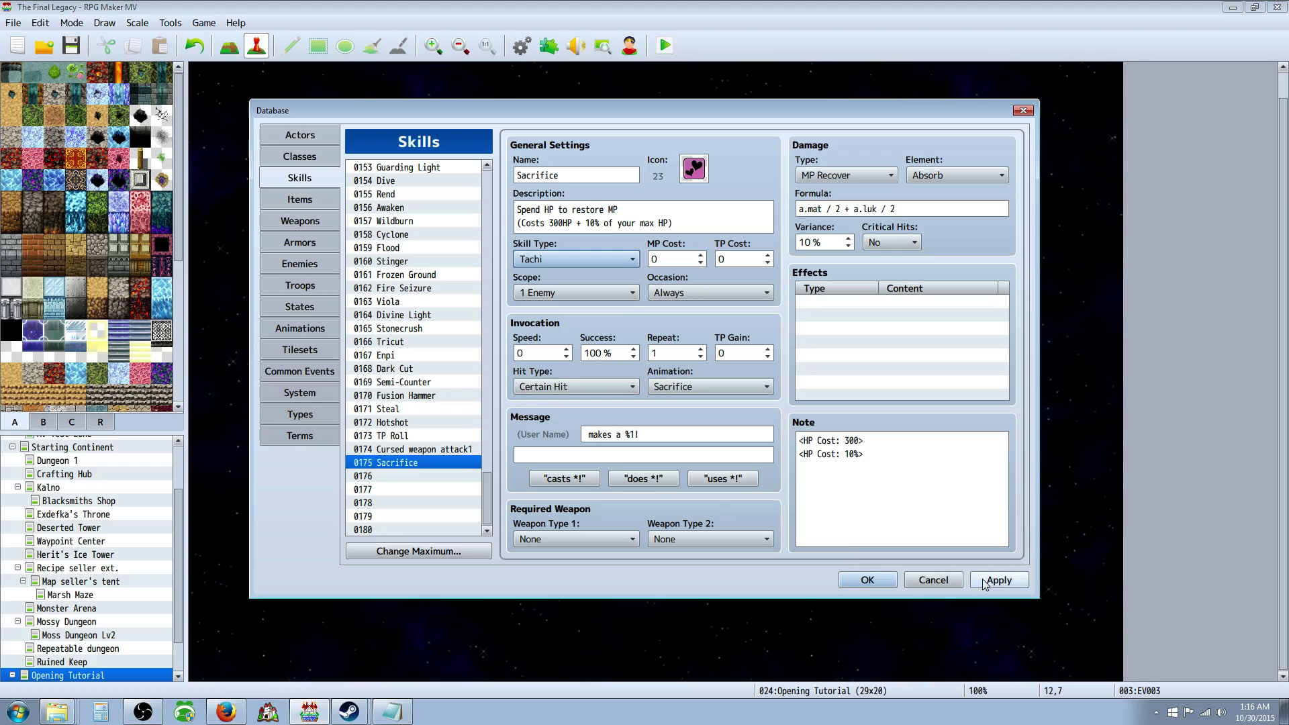
{"action": "left_click", "coordinate": [866, 580]}
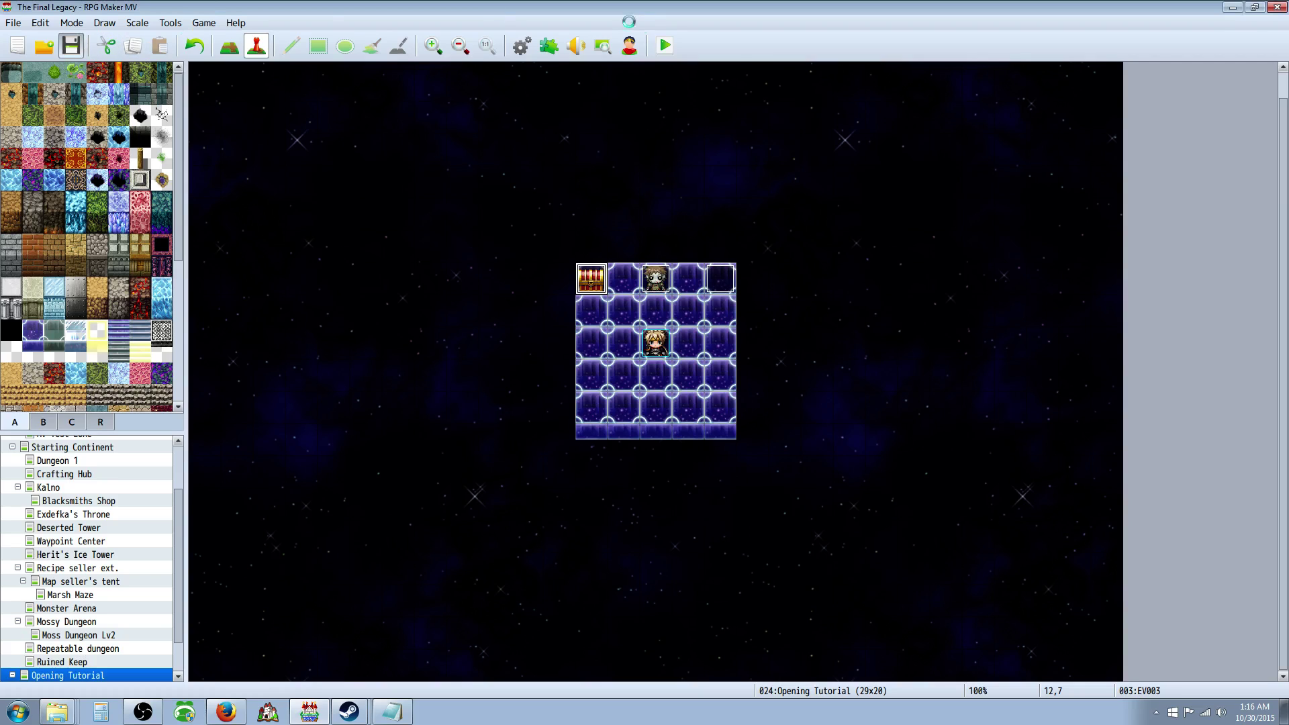
Step: Start a playtest, begin a new game, and open the Tachi skill list in battle
{"action": "left_click", "coordinate": [667, 47]}
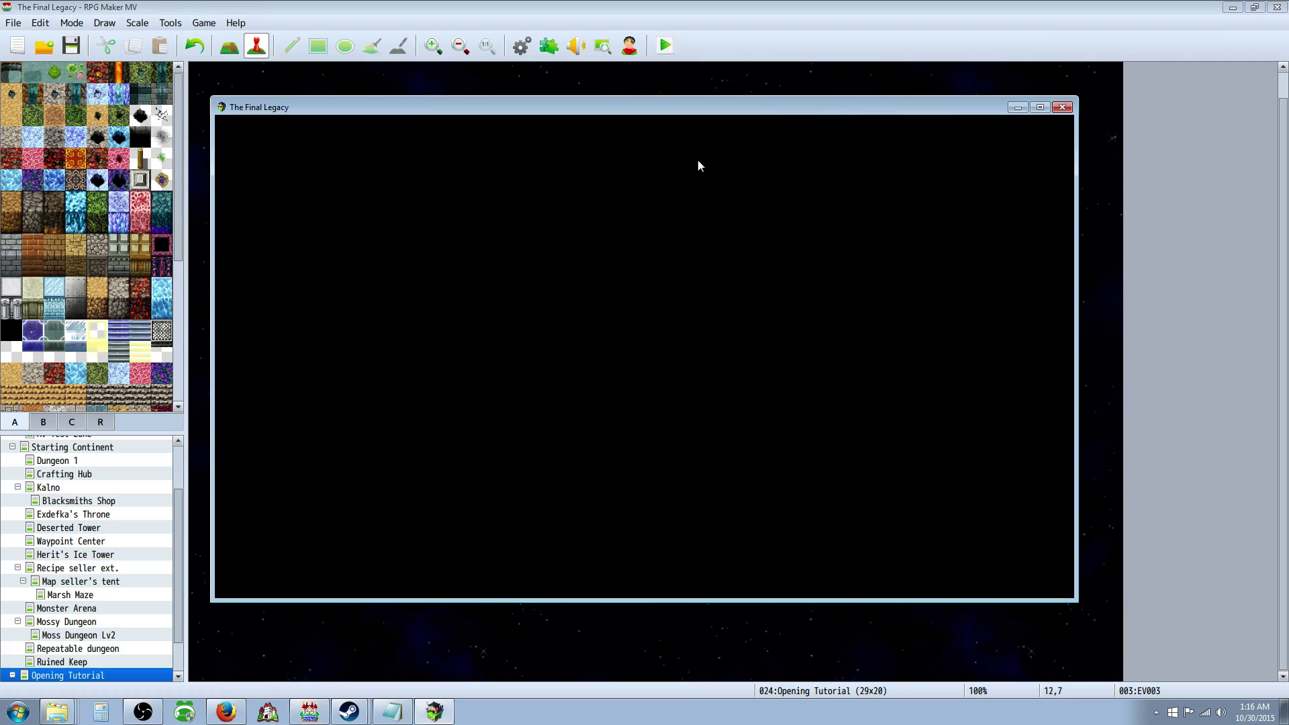
{"action": "key", "text": "Return"}
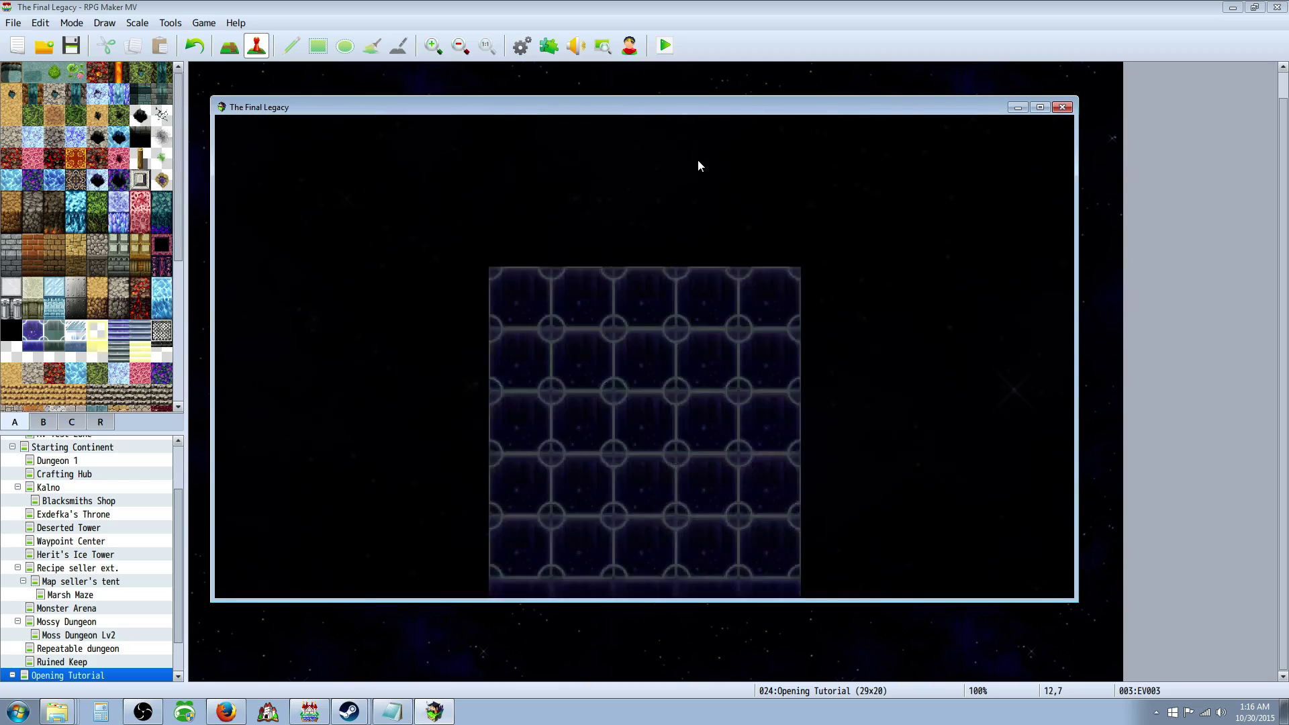
{"action": "key", "text": "Down"}
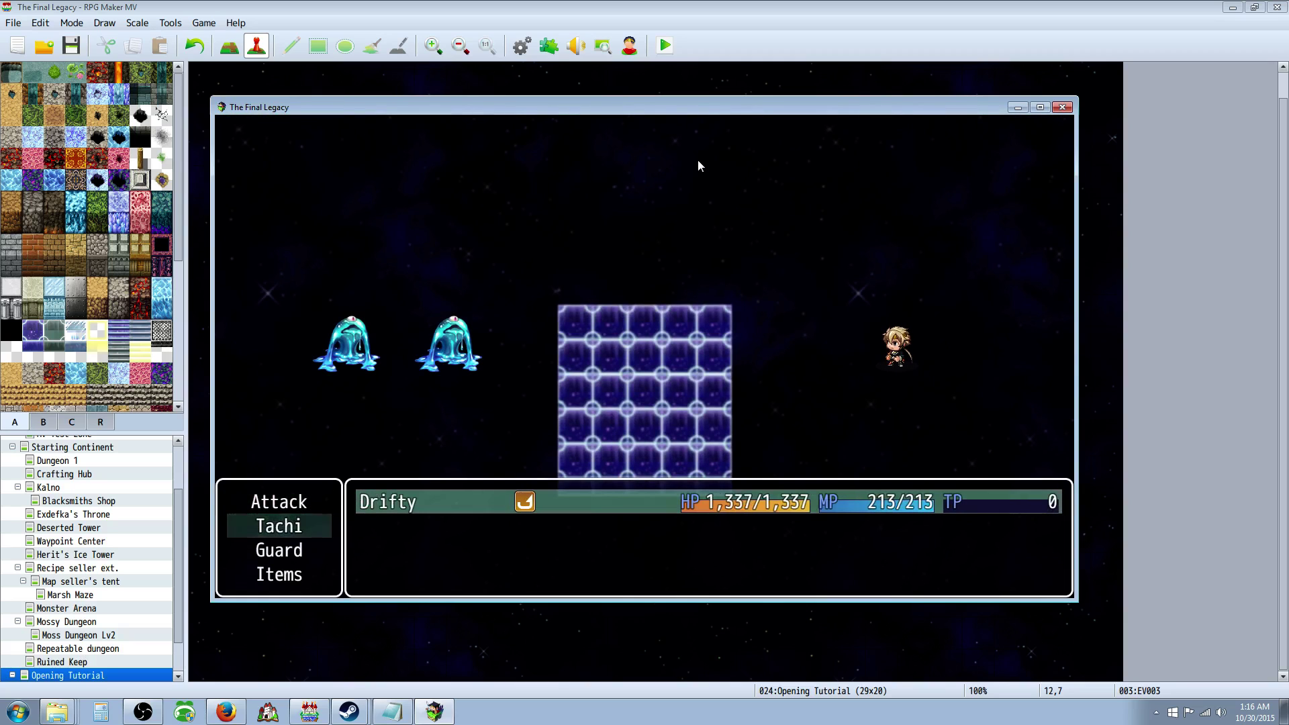
{"action": "key", "text": "Up"}
{"action": "key", "text": "Down"}
{"action": "key", "text": "Return"}
{"action": "key", "text": "Down"}
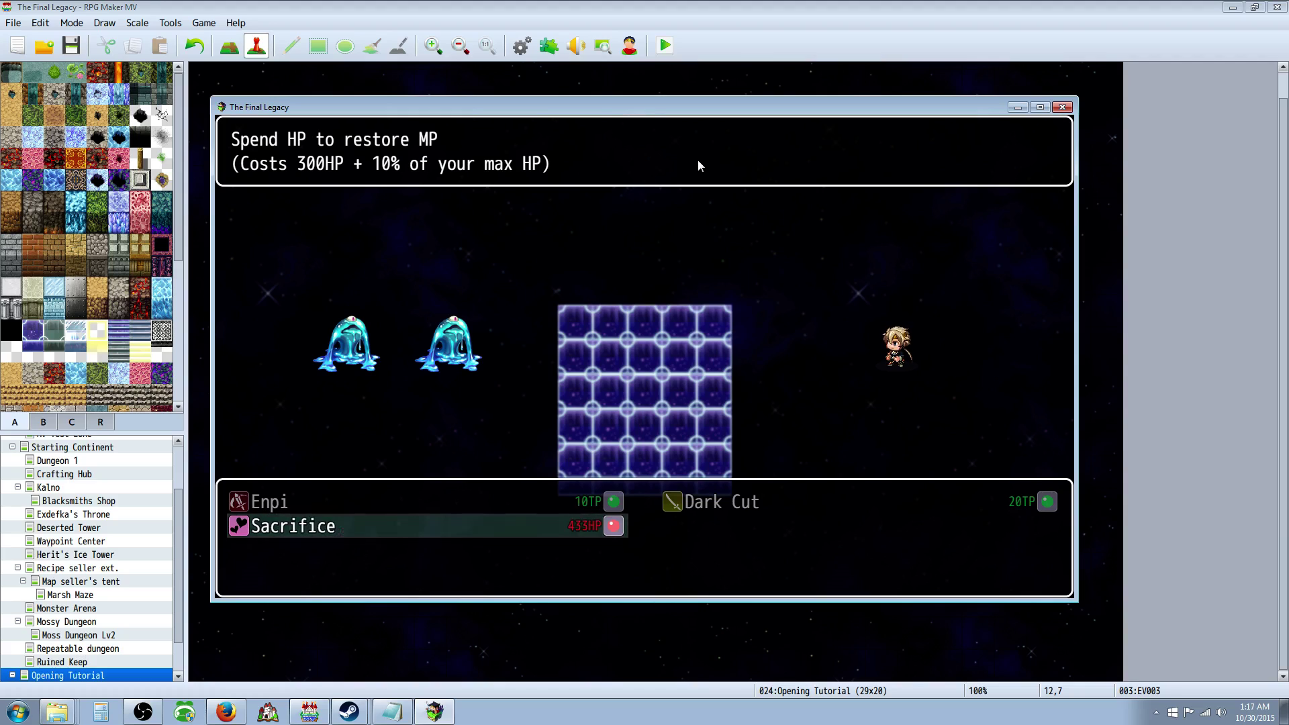
Step: Compare the Enpi, Dark Cut and Sacrifice skill descriptions, settling on Sacrifice
{"action": "key", "text": "Up"}
{"action": "key", "text": "Right"}
{"action": "key", "text": "Left"}
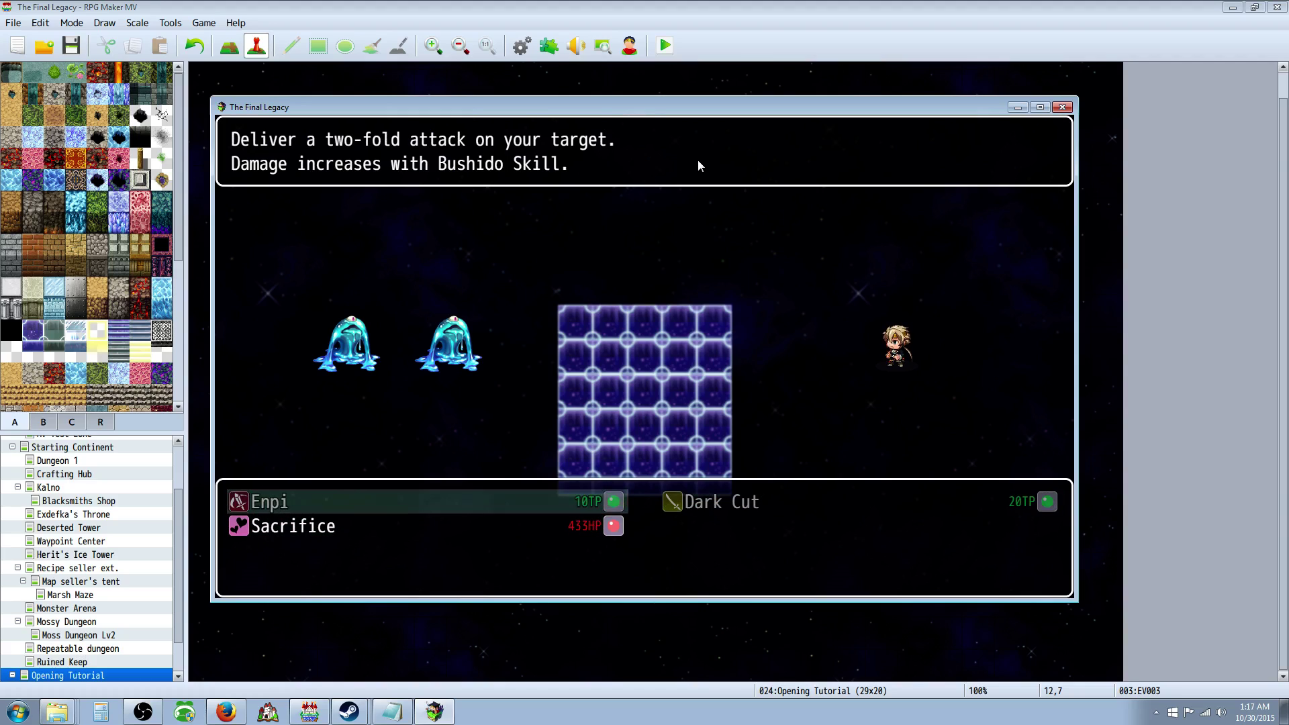
{"action": "key", "text": "Down"}
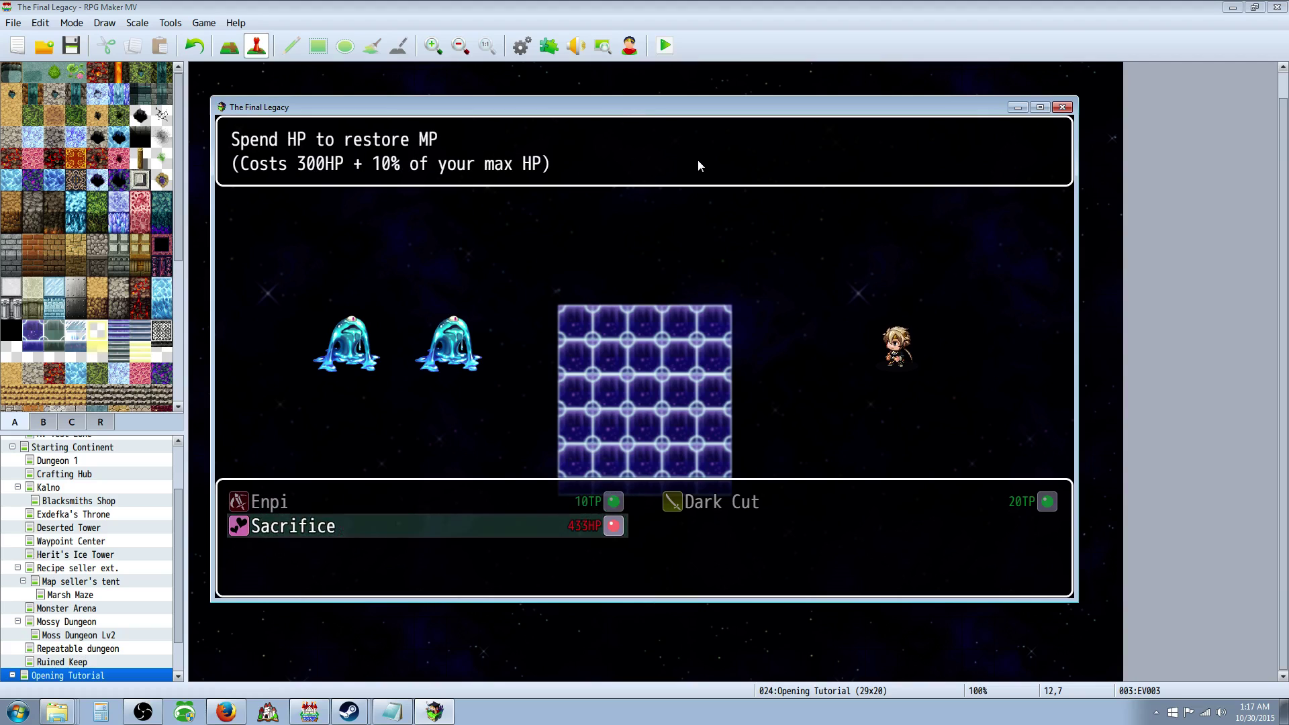
{"action": "key", "text": "Up"}
{"action": "key", "text": "Right"}
{"action": "key", "text": "Right"}
{"action": "key", "text": "Up"}
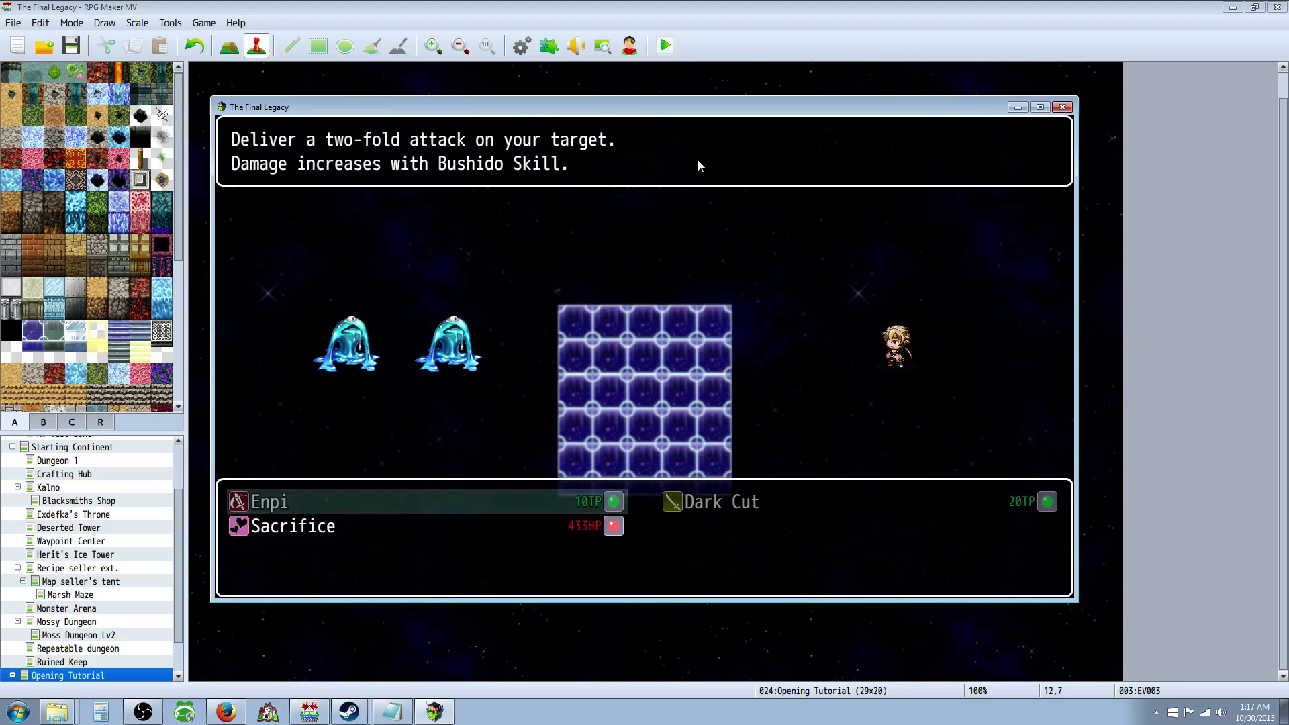
{"action": "key", "text": "Down"}
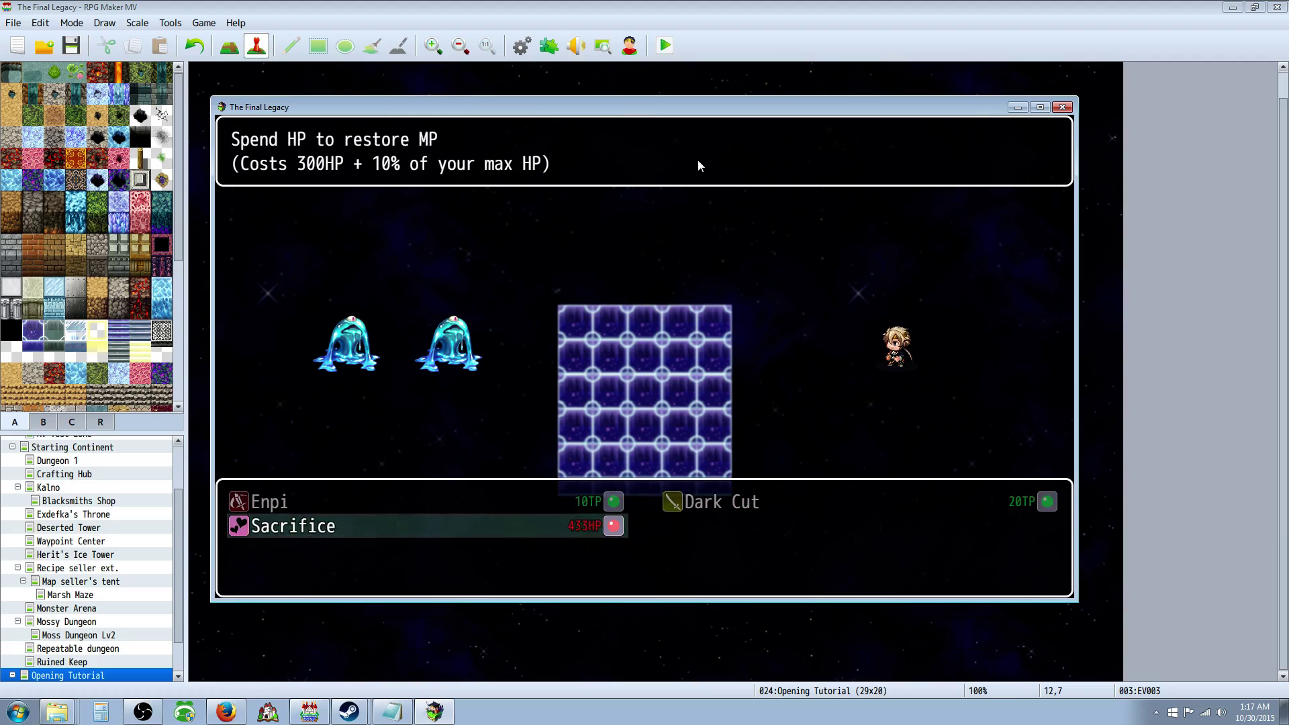
{"action": "key", "text": "Up"}
{"action": "key", "text": "Right"}
{"action": "key", "text": "Left"}
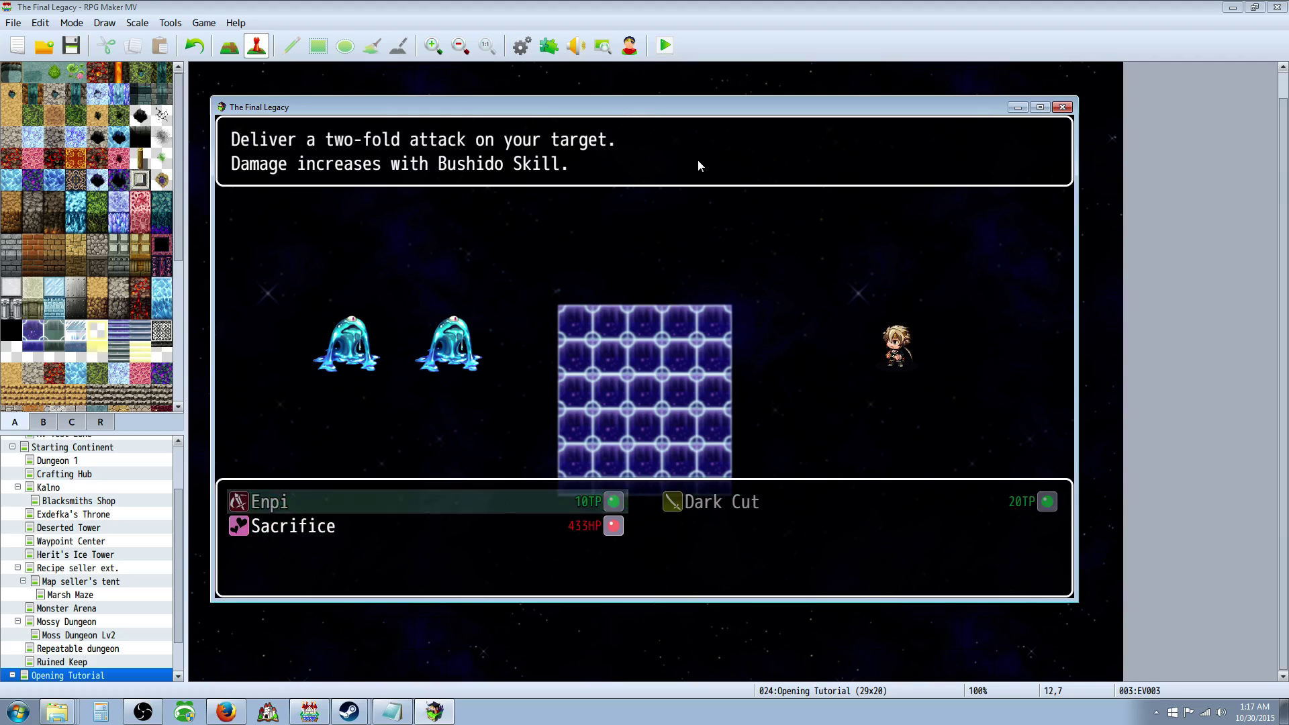
{"action": "key", "text": "Down"}
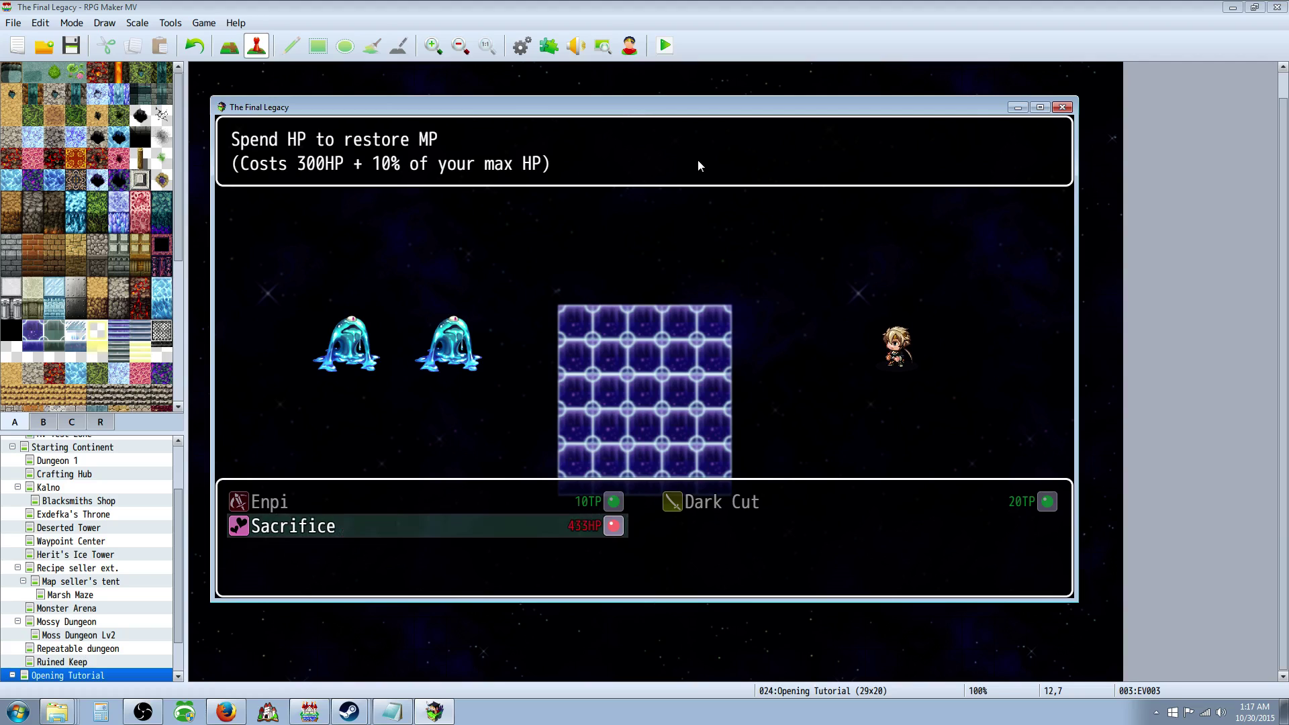
Step: Use Sacrifice on Slime B, costing 433 HP to leave 904/1,337, then close the playtest
{"action": "key", "text": "Return"}
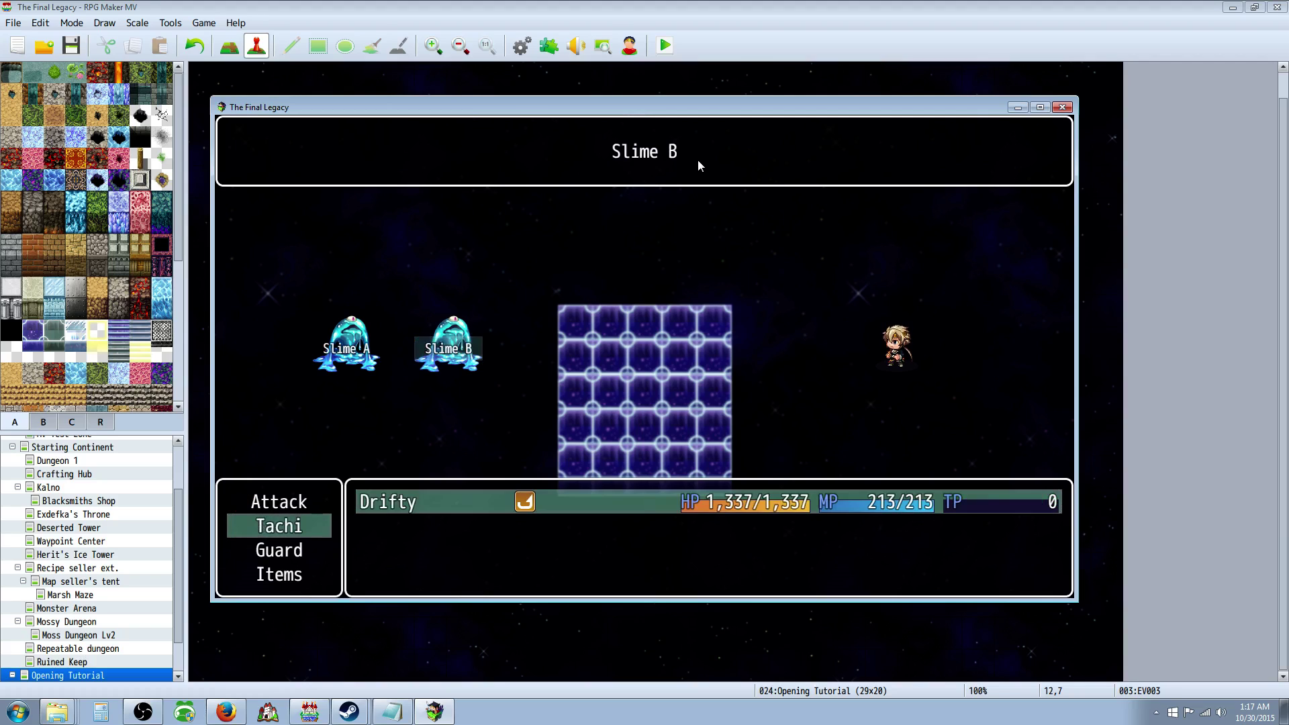
{"action": "key", "text": "Return"}
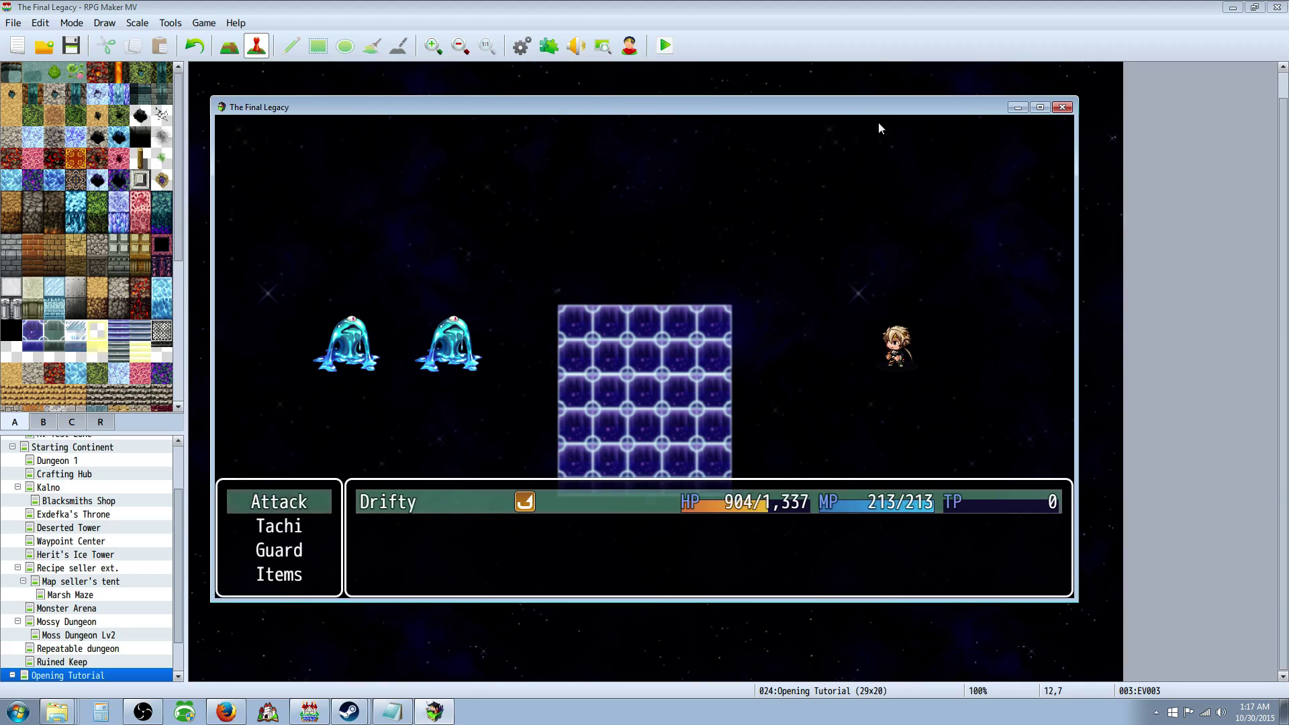
{"action": "left_click", "coordinate": [1062, 108]}
Step: Change Sacrifice's damage type from MP Recover to MP Drain and apply the change
{"action": "left_click", "coordinate": [522, 44]}
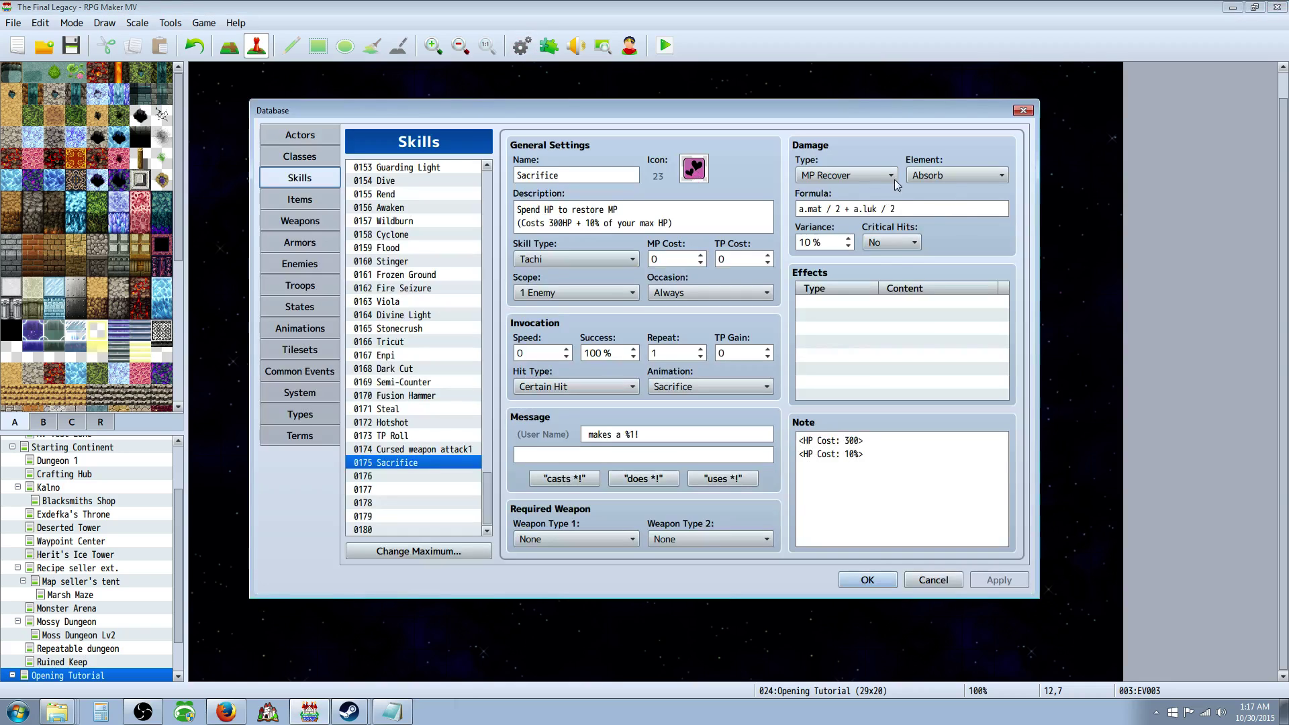
{"action": "left_click", "coordinate": [894, 178]}
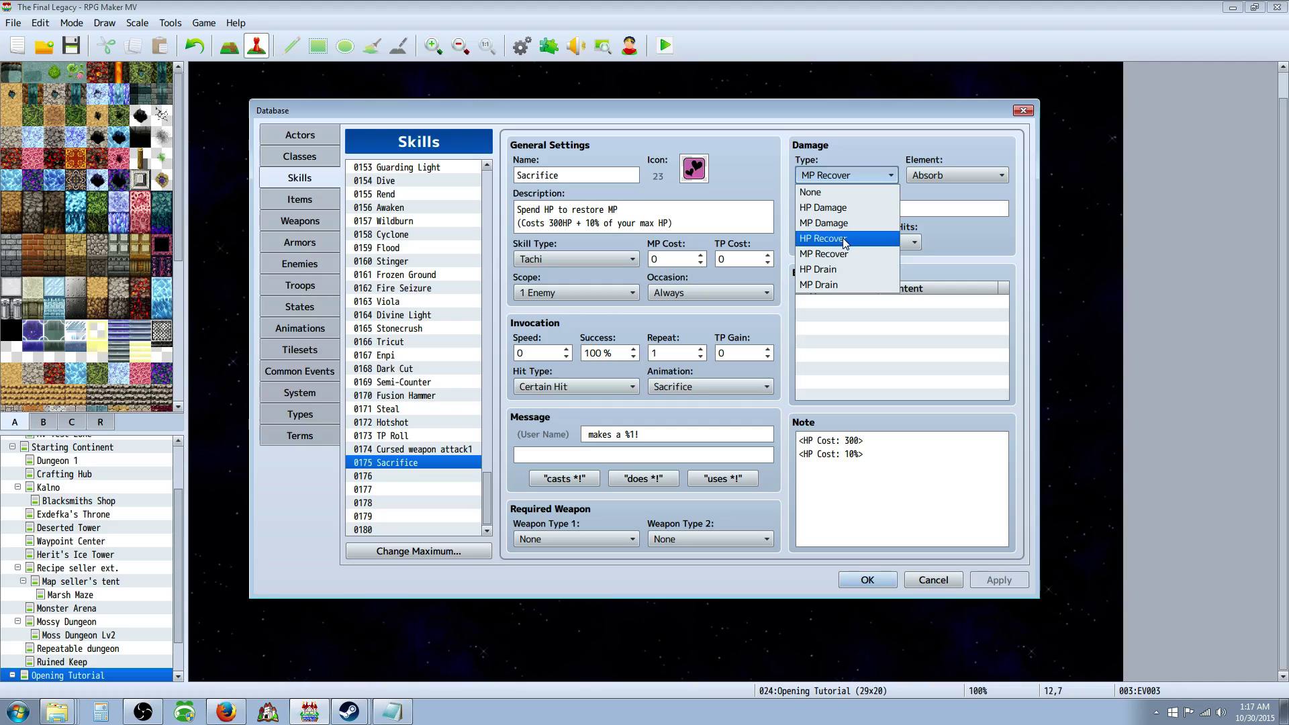
{"action": "left_click", "coordinate": [831, 285]}
{"action": "left_click", "coordinate": [839, 175]}
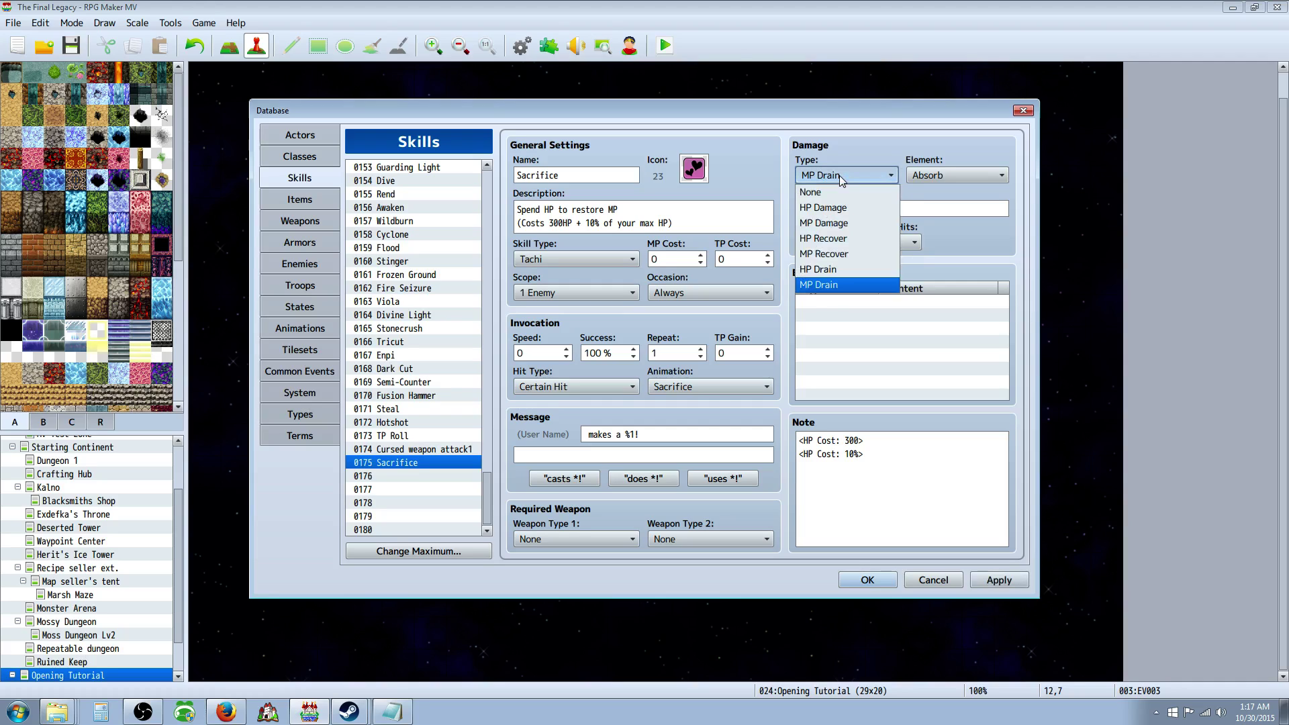
{"action": "left_click", "coordinate": [840, 175]}
{"action": "left_click", "coordinate": [999, 580]}
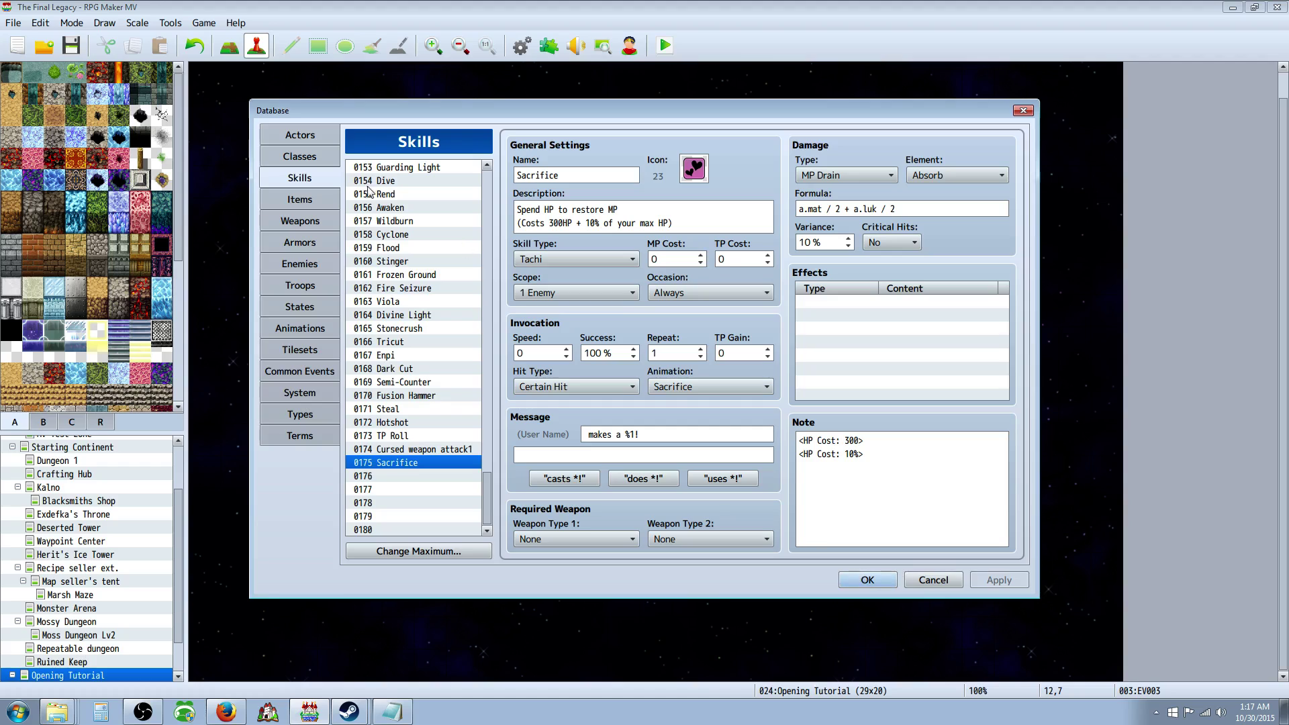
Step: Go to the Enemies section and start editing the Slime's Max MP field
{"action": "left_click", "coordinate": [300, 306]}
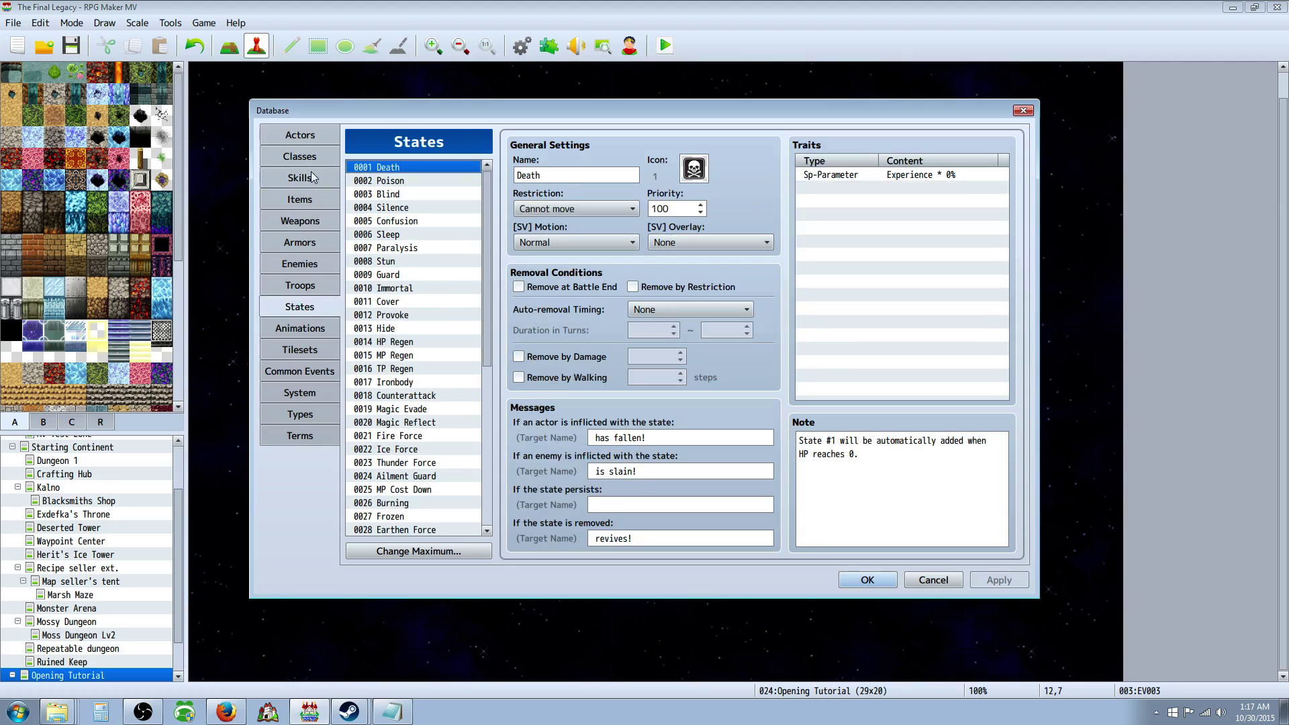
{"action": "left_click", "coordinate": [299, 263]}
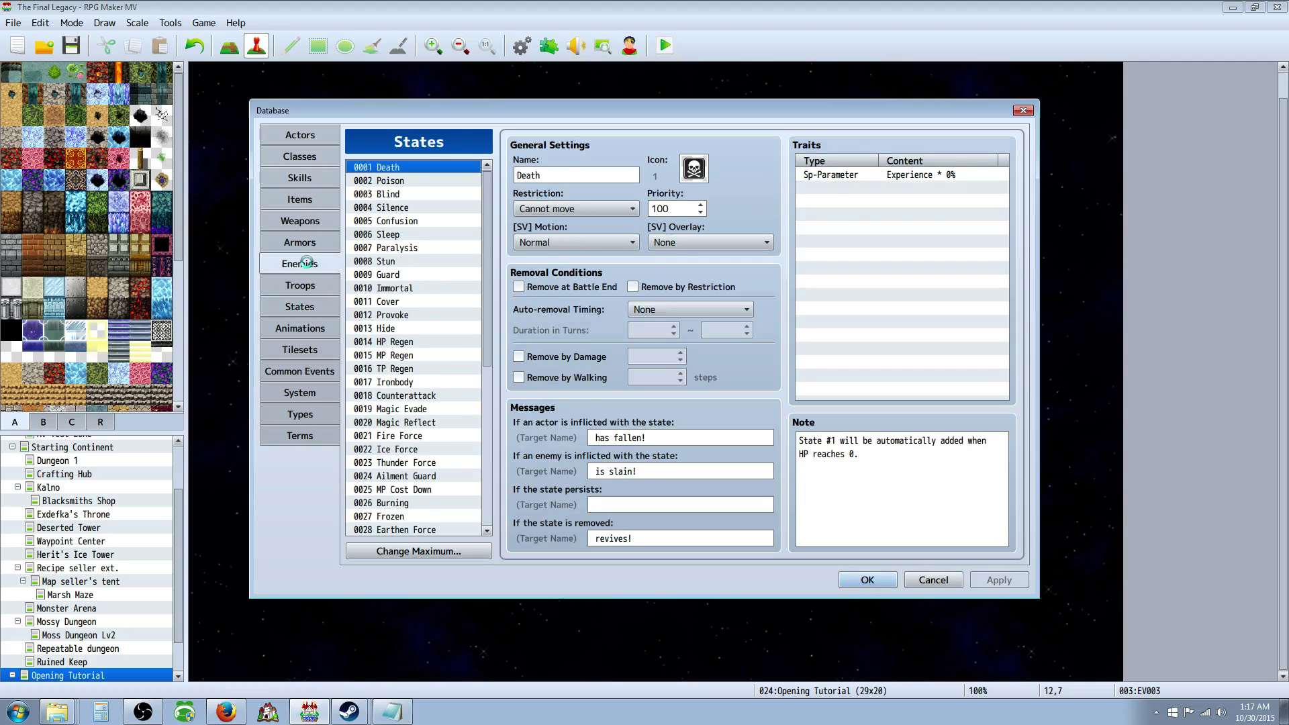
{"action": "left_click", "coordinate": [742, 173]}
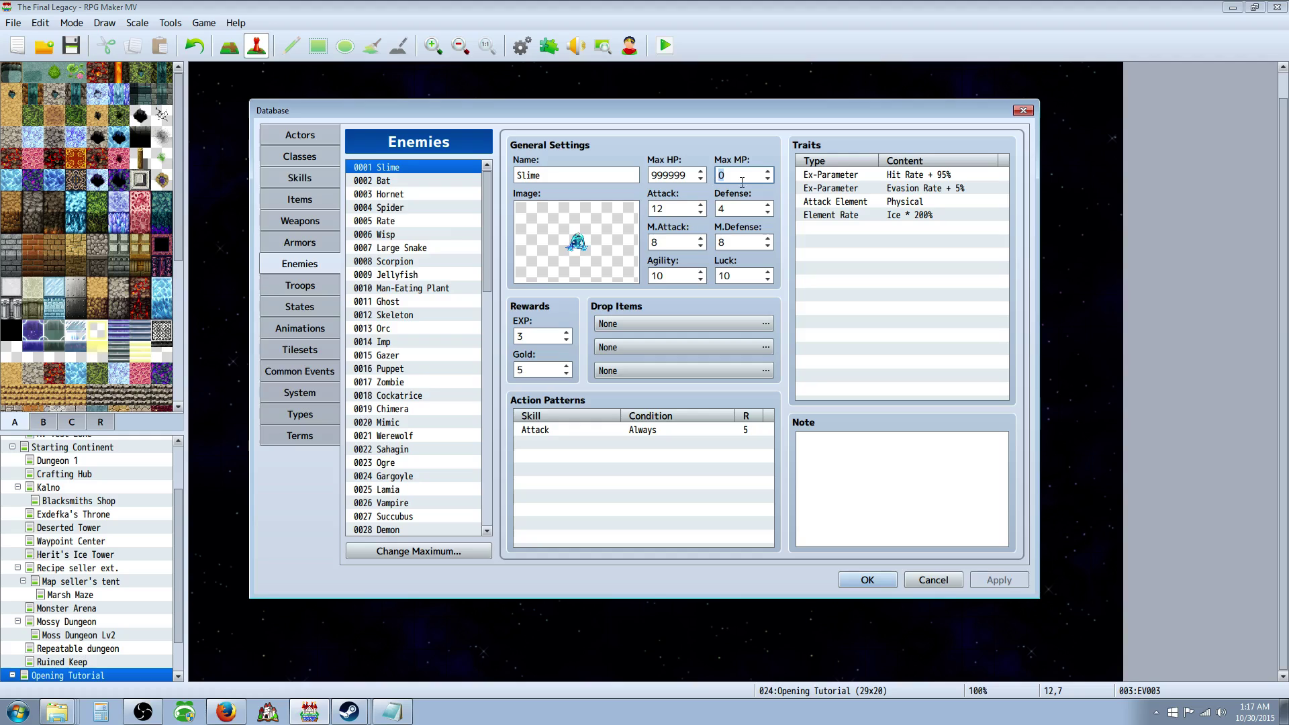
Step: Set the Slime's Max MP to 1000, close the Database and save the project
{"action": "type", "text": "1000"}
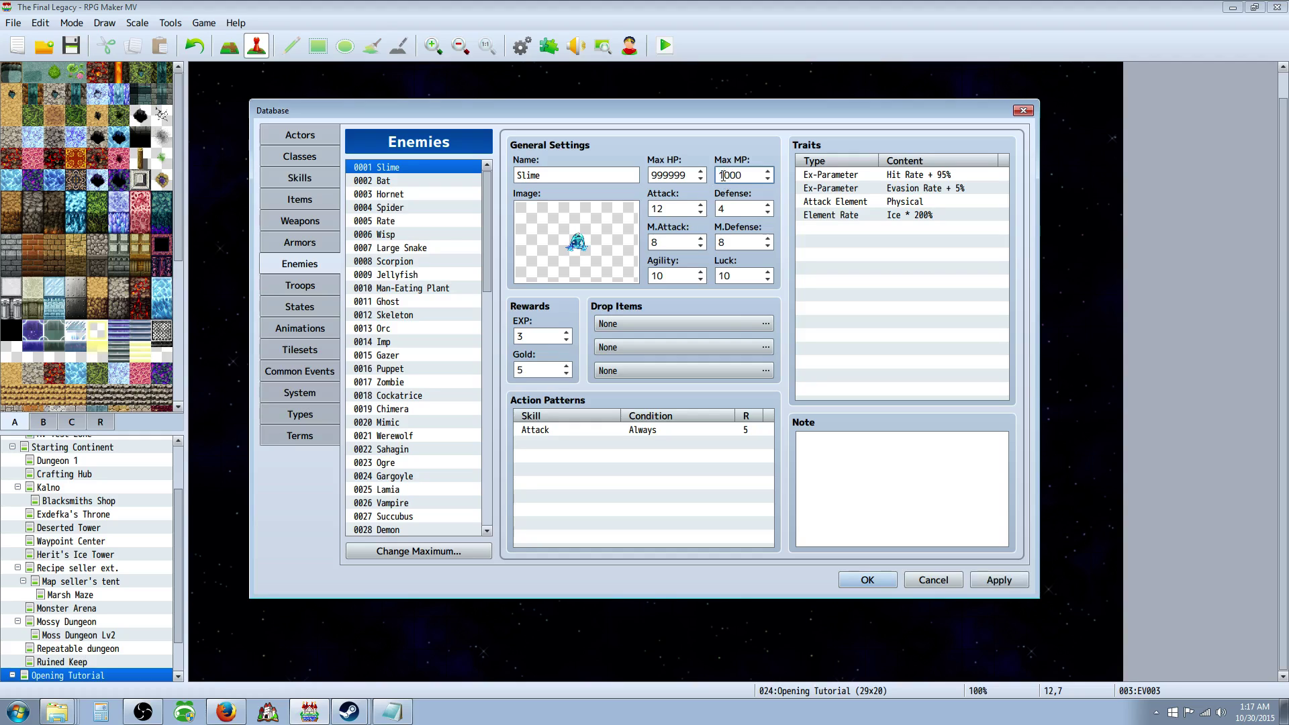
{"action": "left_click", "coordinate": [866, 579]}
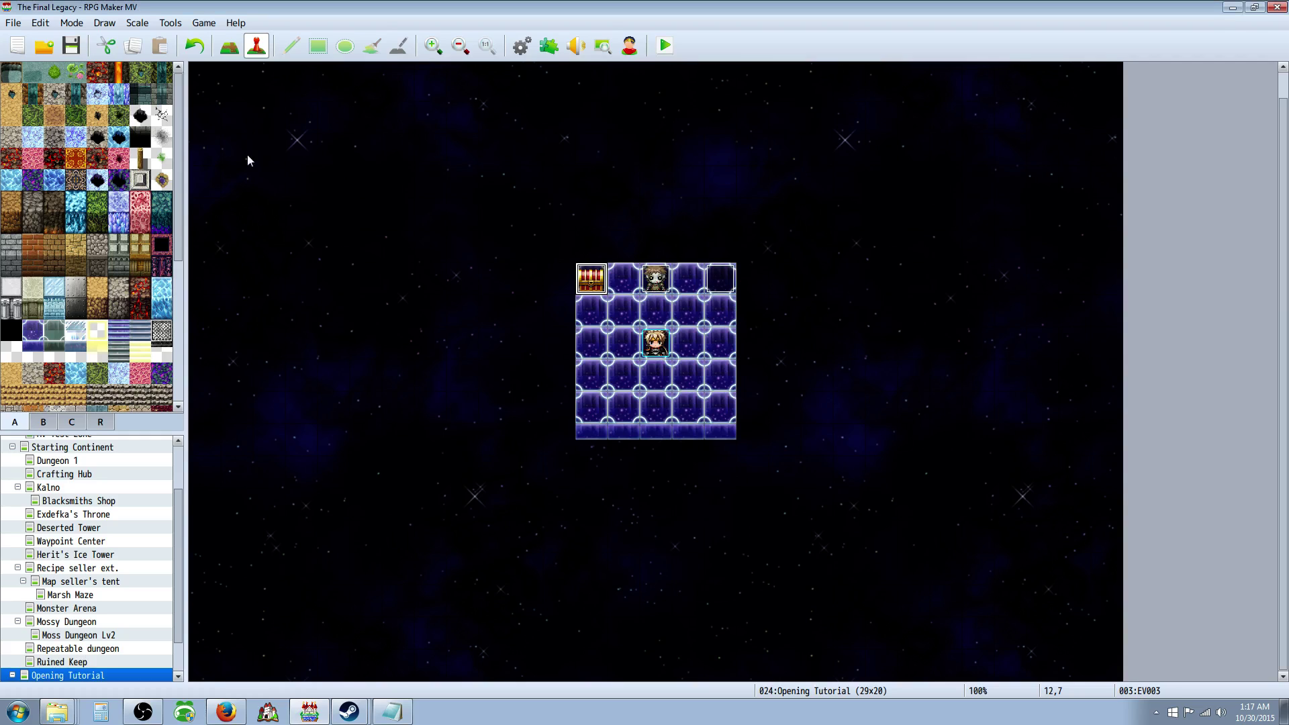
{"action": "left_click", "coordinate": [70, 45]}
Step: Playtest the game and use Sacrifice on Slime B in battle
{"action": "left_click", "coordinate": [664, 46]}
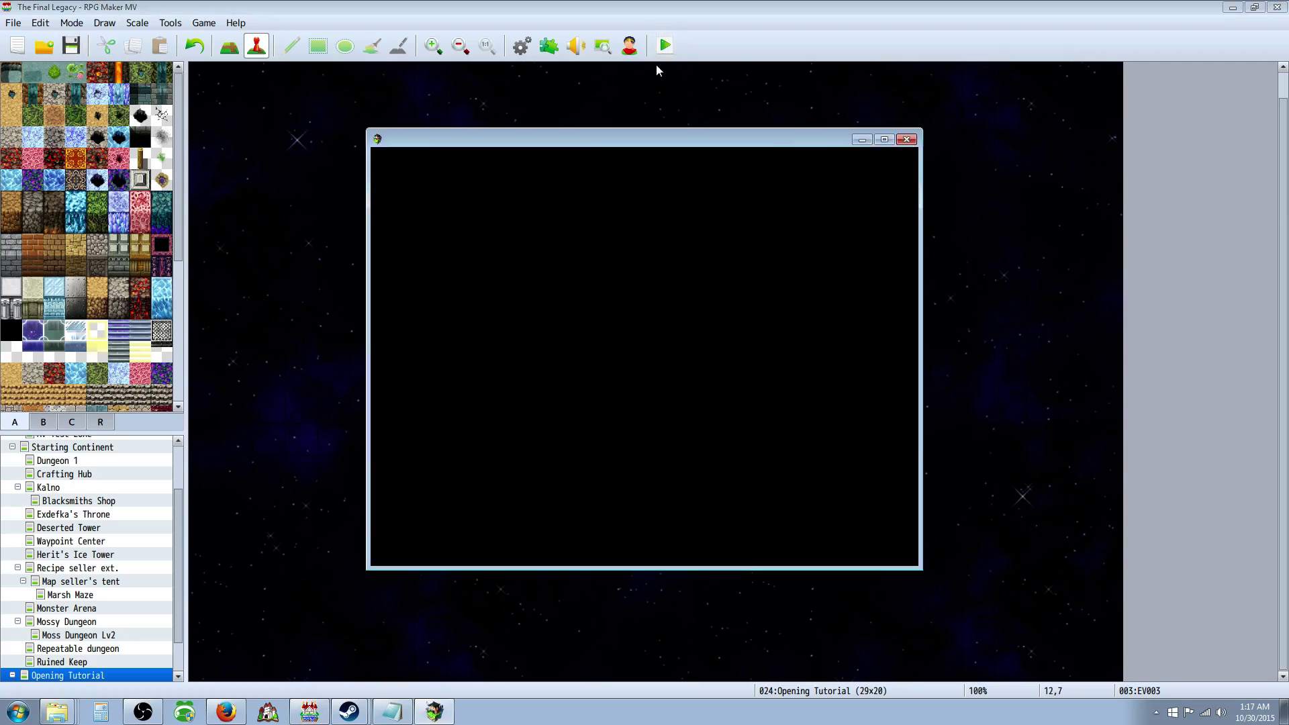
{"action": "key", "text": "Return"}
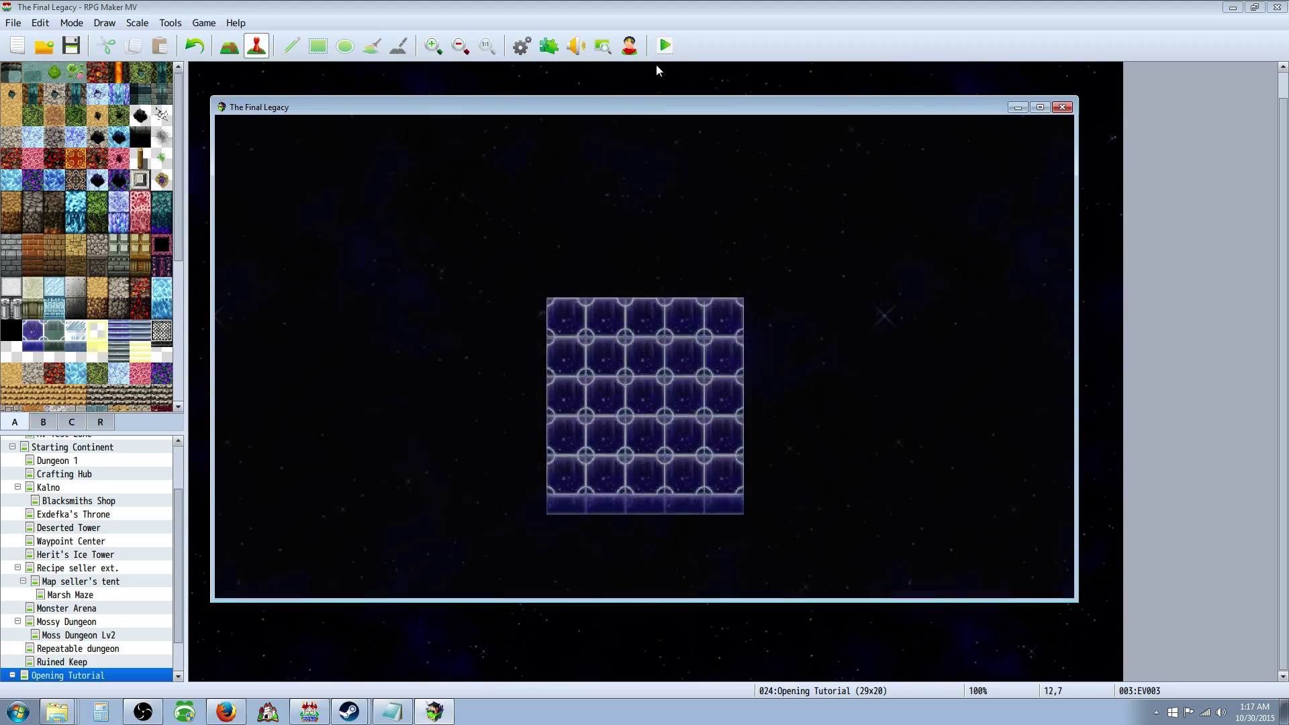
{"action": "key", "text": "Down"}
{"action": "key", "text": "Return"}
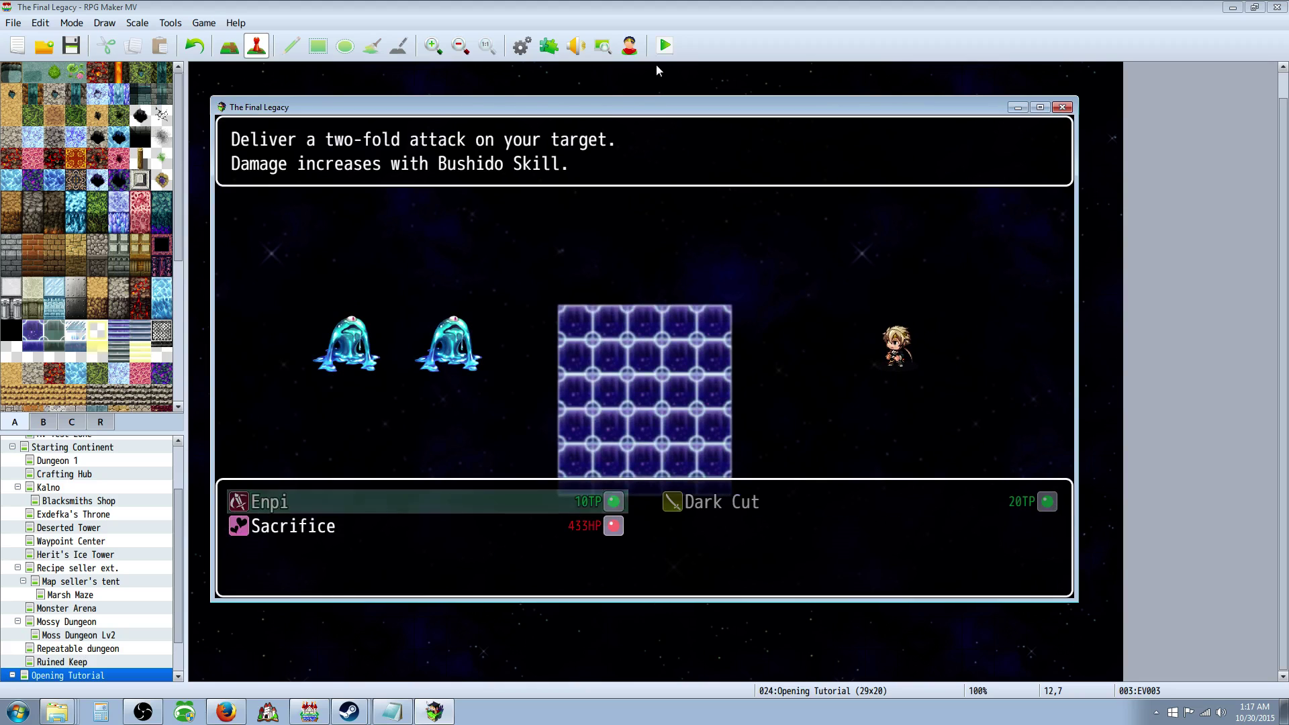
{"action": "key", "text": "Return"}
{"action": "key", "text": "Return"}
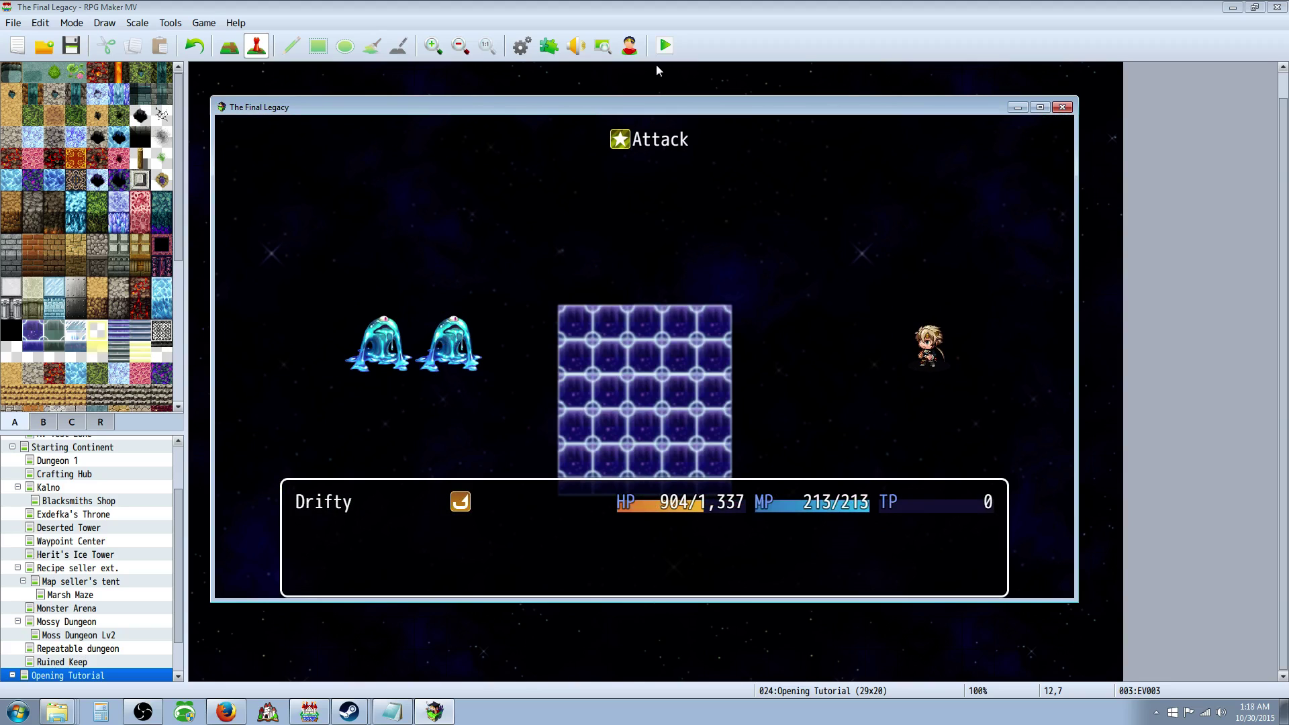
Step: Close the playtest and select the Slime's Max MP value 1000 in the Database
{"action": "left_click", "coordinate": [1062, 108]}
{"action": "left_click", "coordinate": [576, 45]}
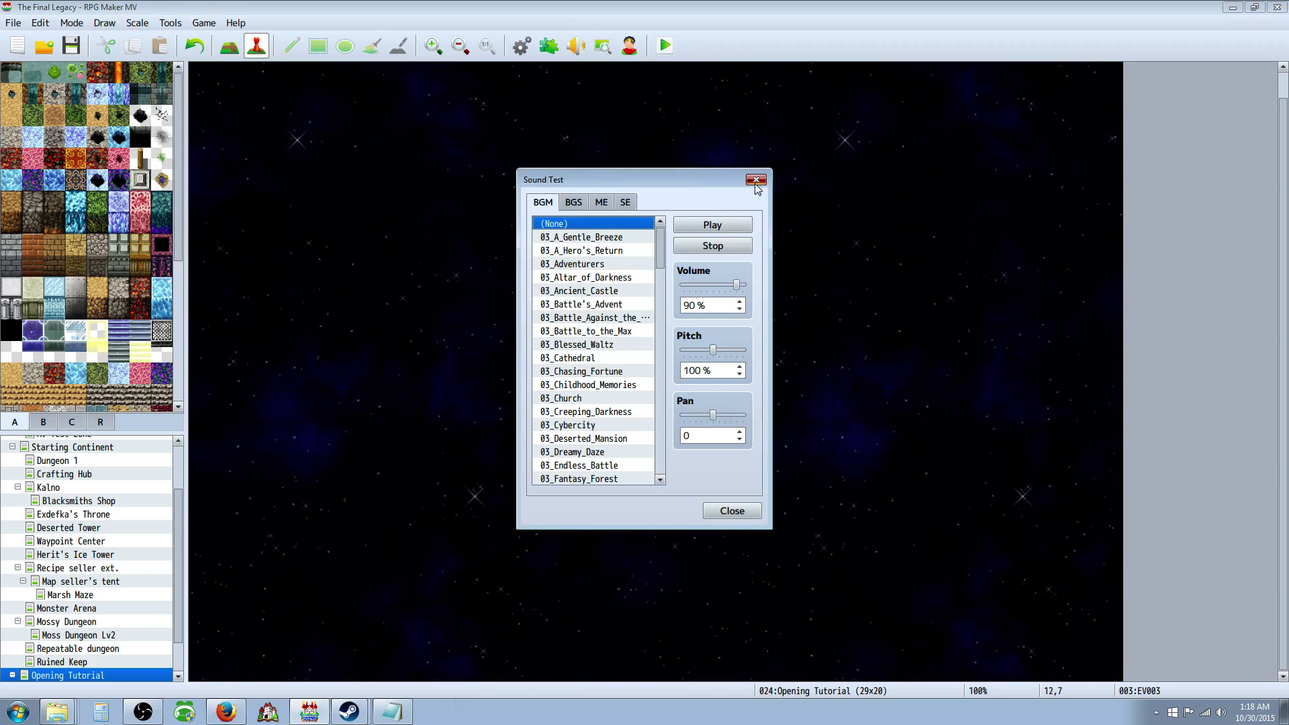
{"action": "left_click", "coordinate": [761, 176]}
{"action": "left_click", "coordinate": [522, 45]}
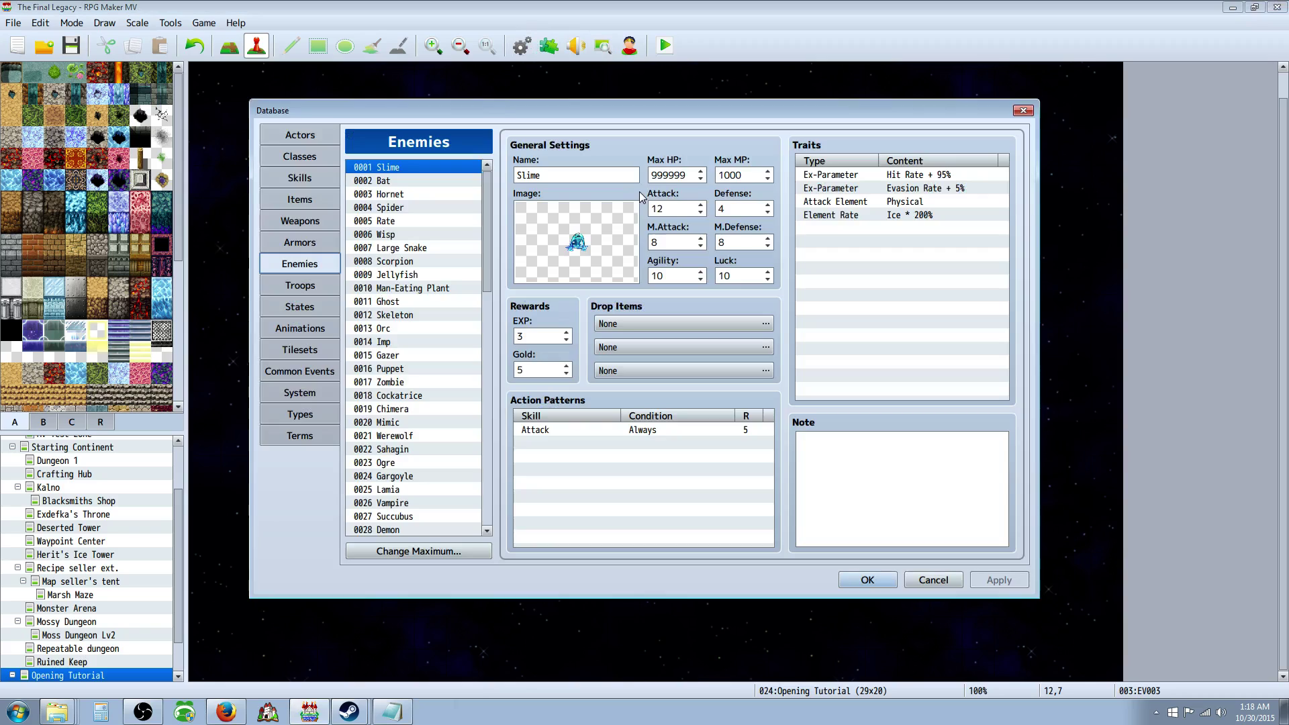
{"action": "double_click", "coordinate": [754, 172]}
Step: Reset the Slime's Max MP to 0 and start a new-game playtest
{"action": "type", "text": "0"}
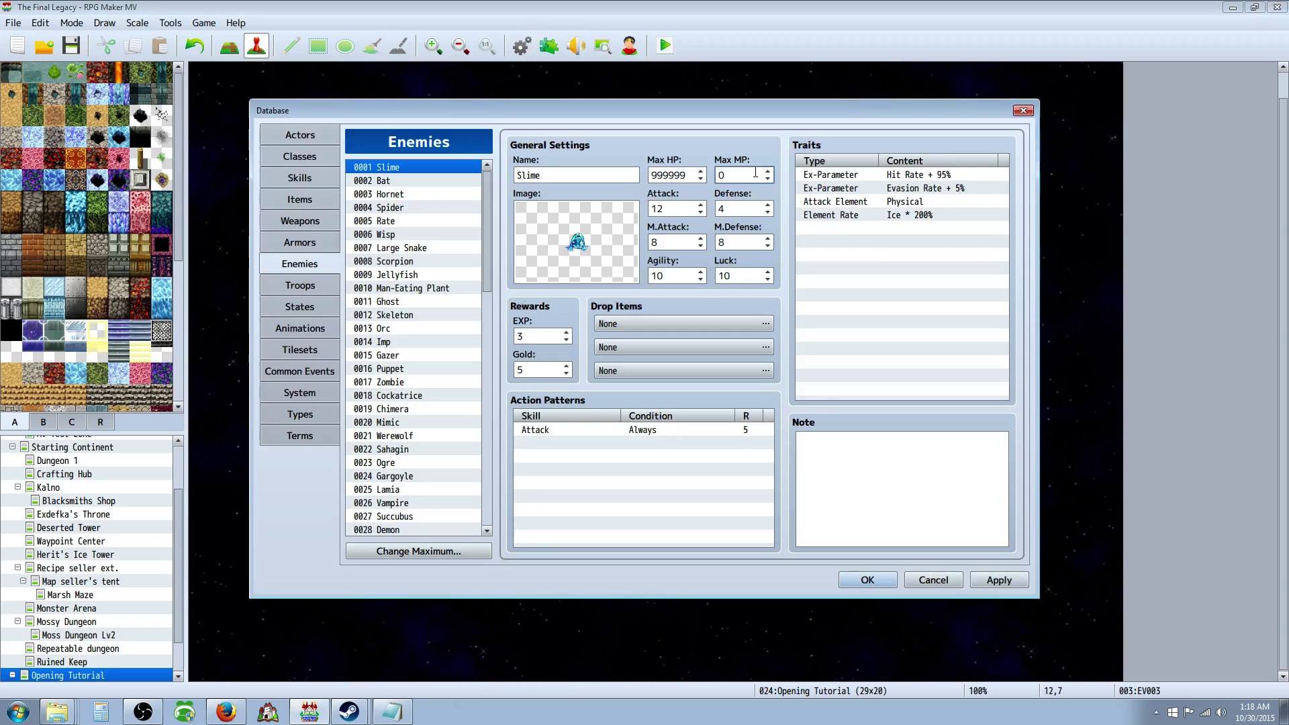
{"action": "left_click", "coordinate": [867, 580]}
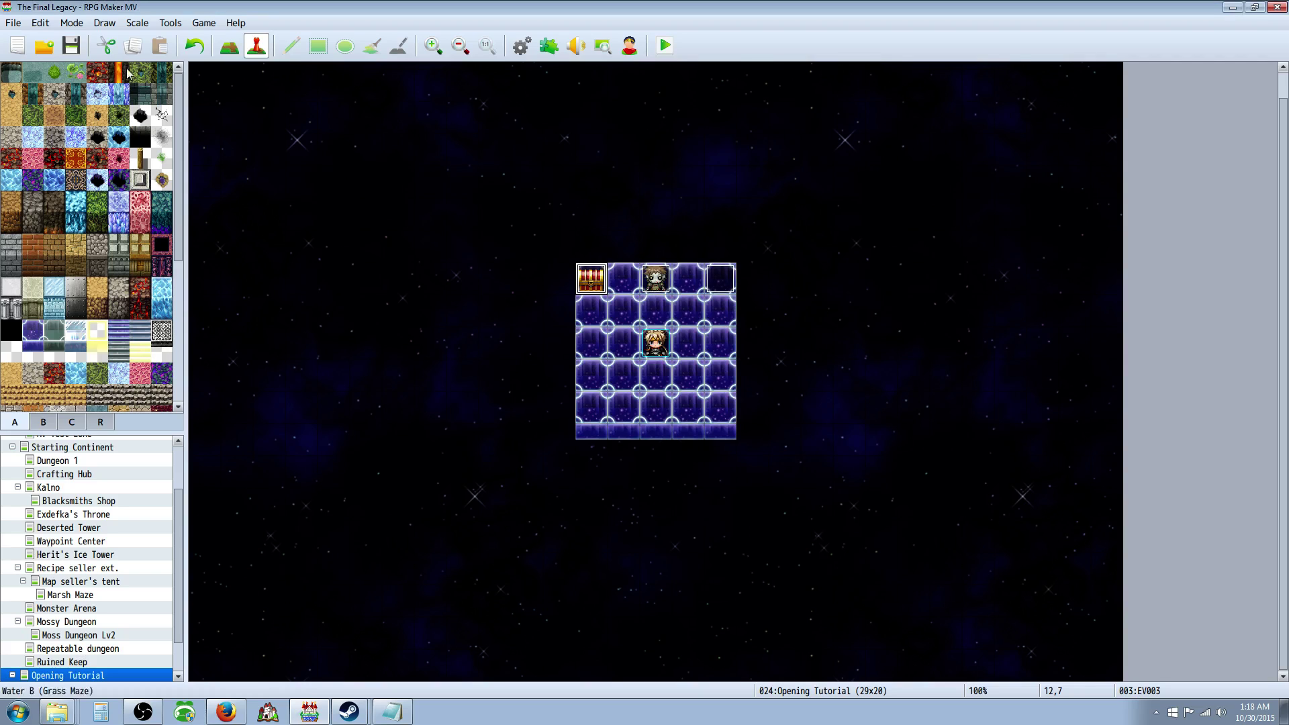
{"action": "left_click", "coordinate": [664, 46]}
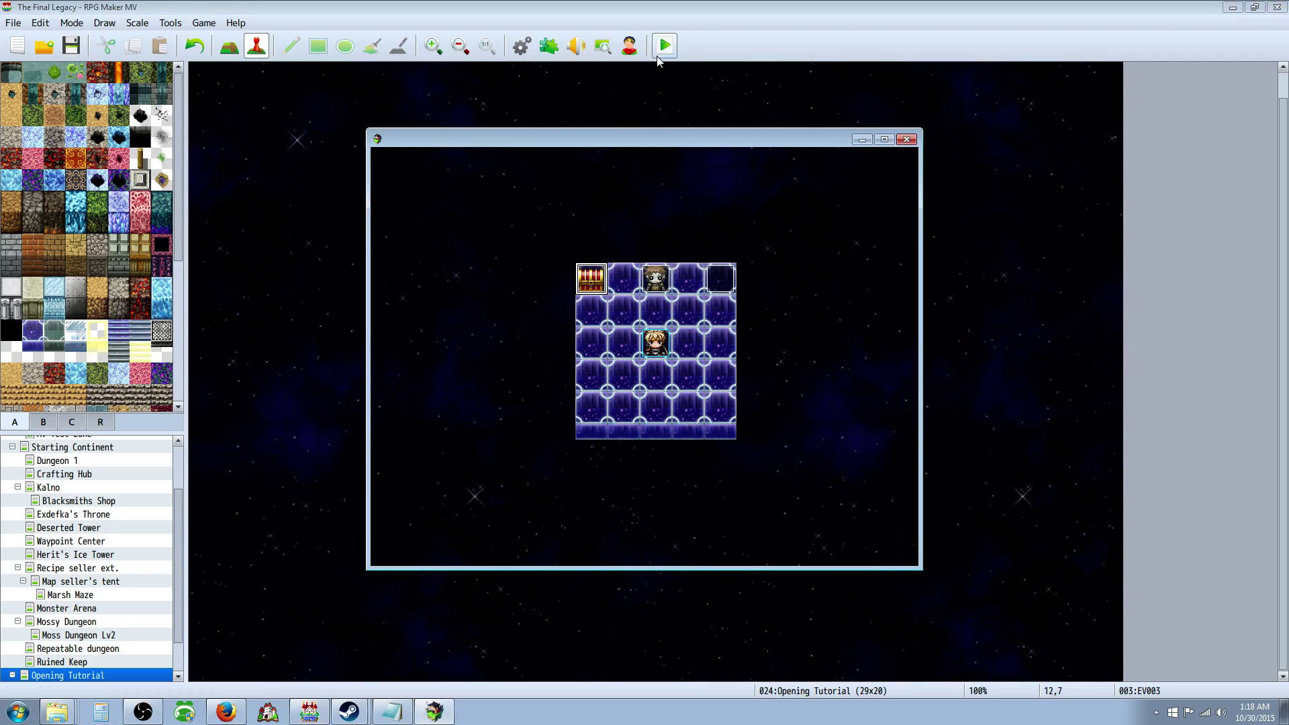
{"action": "key", "text": "Up"}
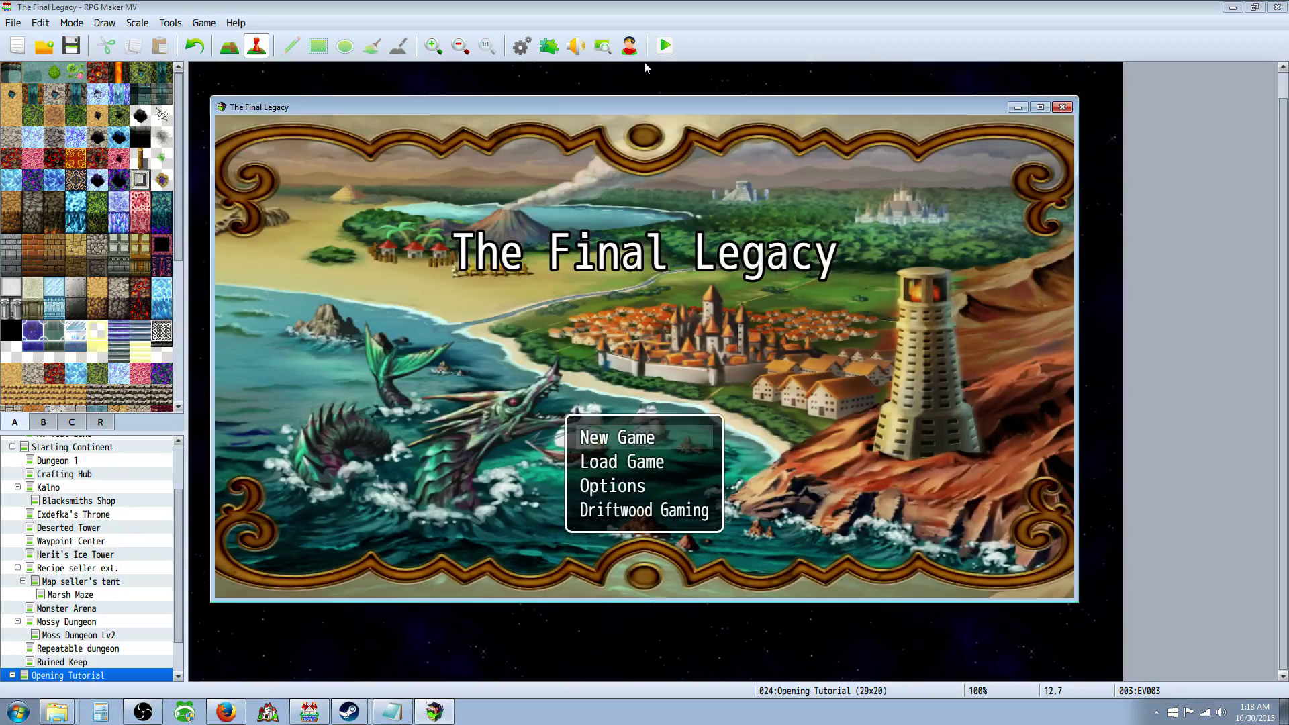
{"action": "key", "text": "Return"}
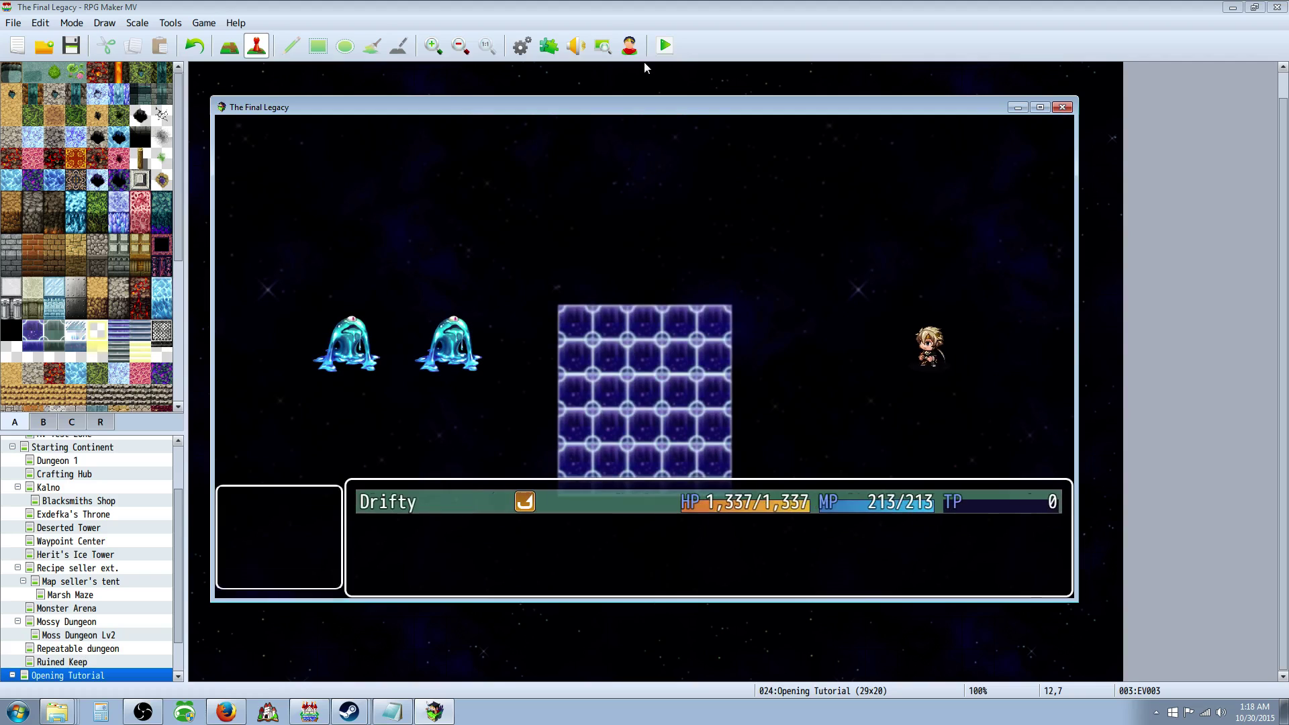
Step: Use Tachi > Sacrifice in battle, dropping HP to 904/1,337 with MP unchanged at 213
{"action": "key", "text": "Down"}
{"action": "key", "text": "Return"}
{"action": "key", "text": "Down"}
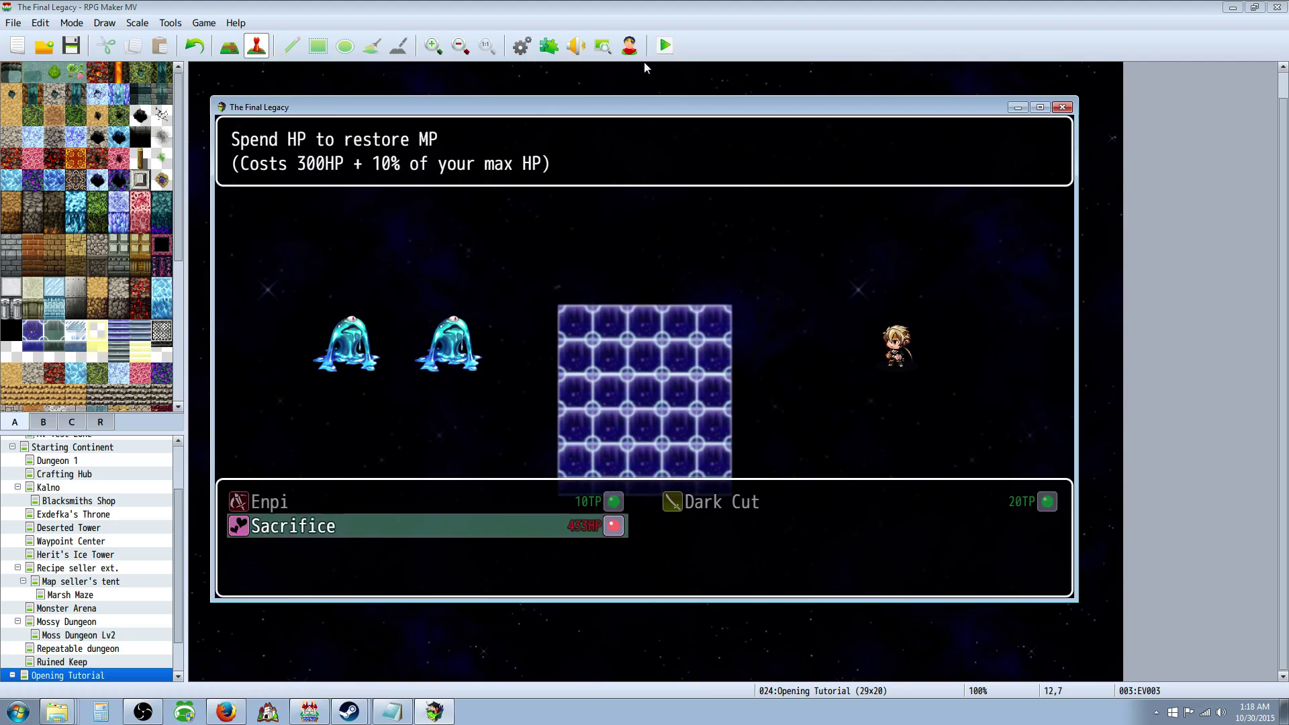
{"action": "key", "text": "Return"}
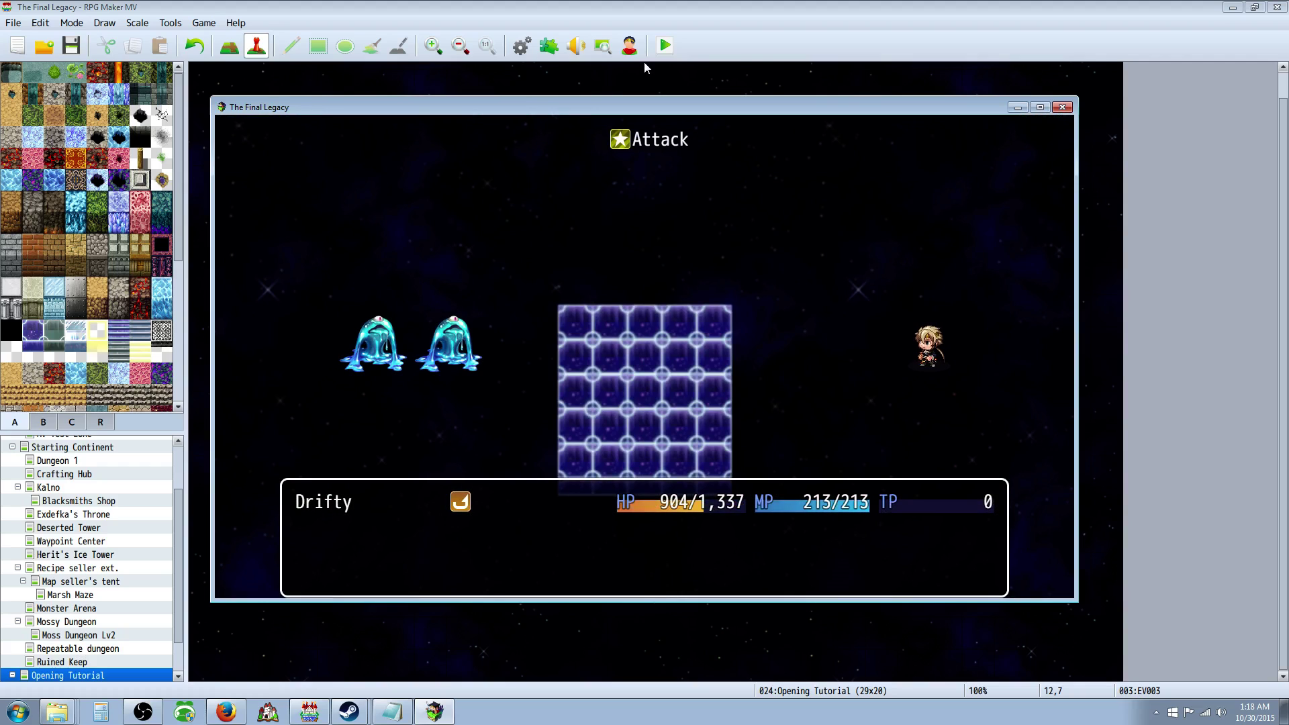
{"action": "left_click", "coordinate": [1061, 108]}
{"action": "left_click", "coordinate": [522, 47]}
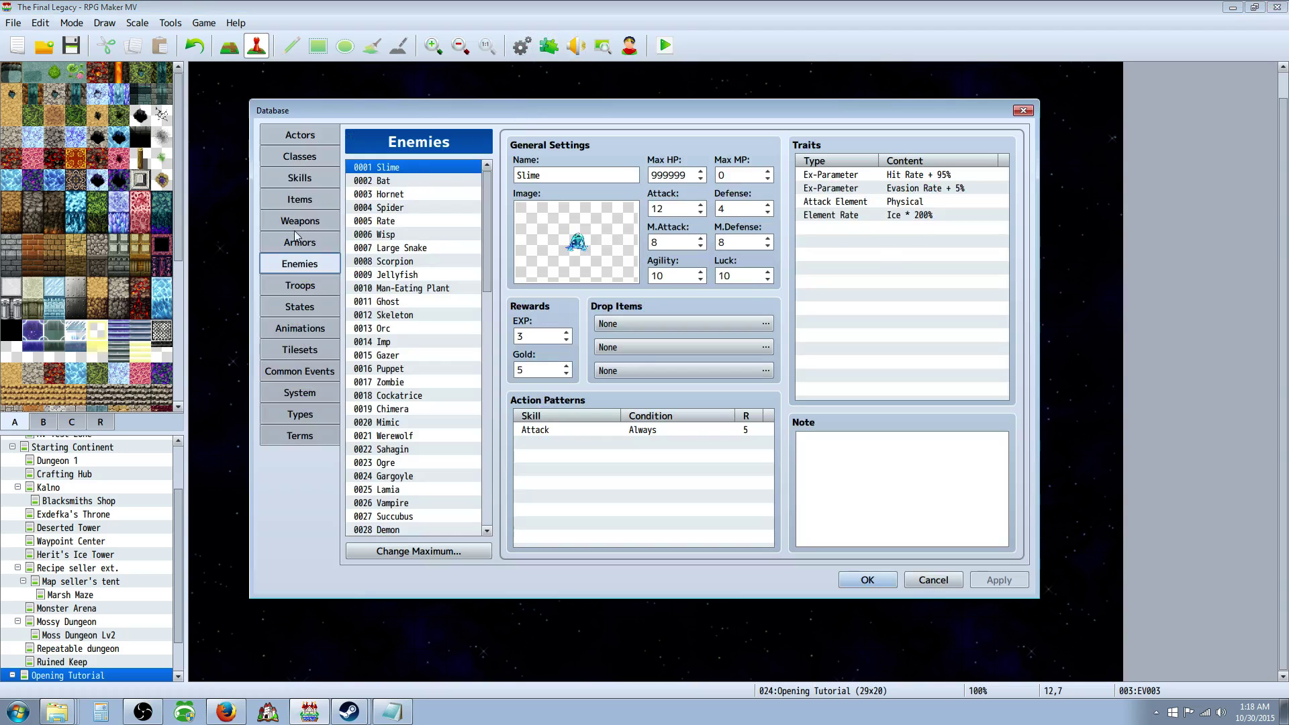
Step: Add a Recover MP effect to Sacrifice with a flat amount of 50
{"action": "left_click", "coordinate": [299, 177]}
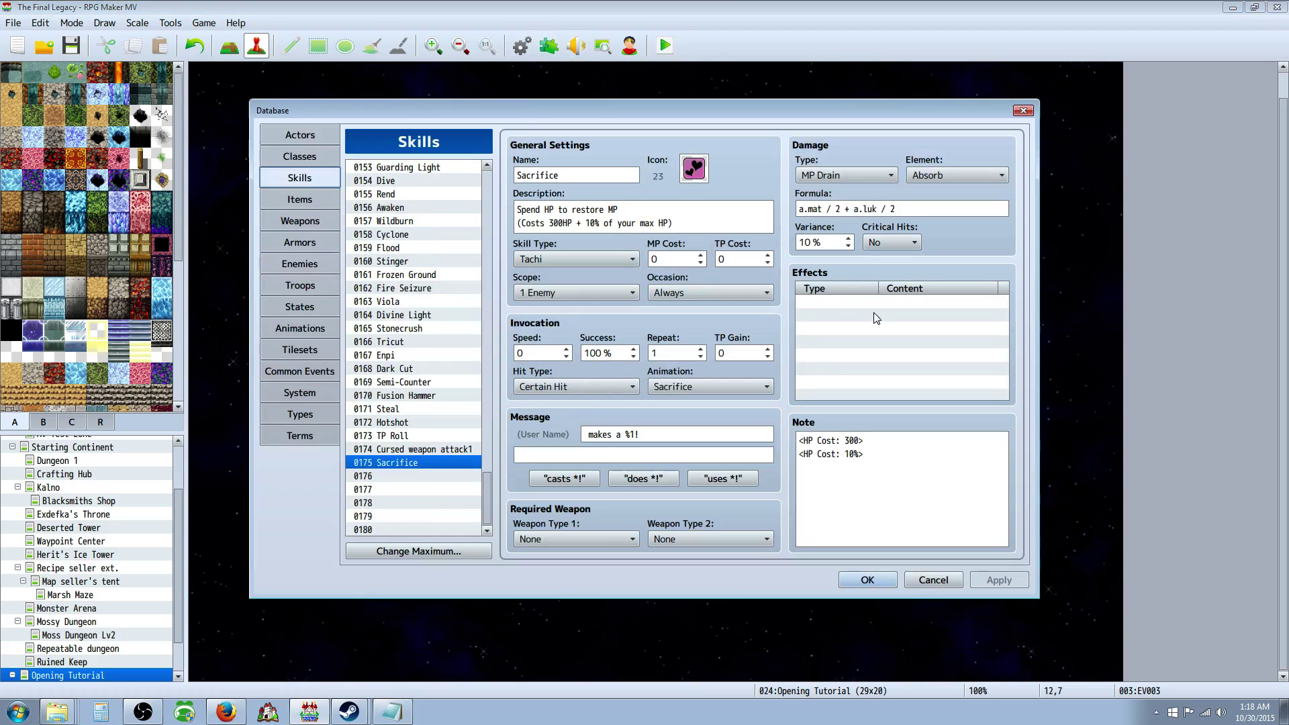
{"action": "right_click", "coordinate": [835, 300]}
{"action": "left_click", "coordinate": [862, 307]}
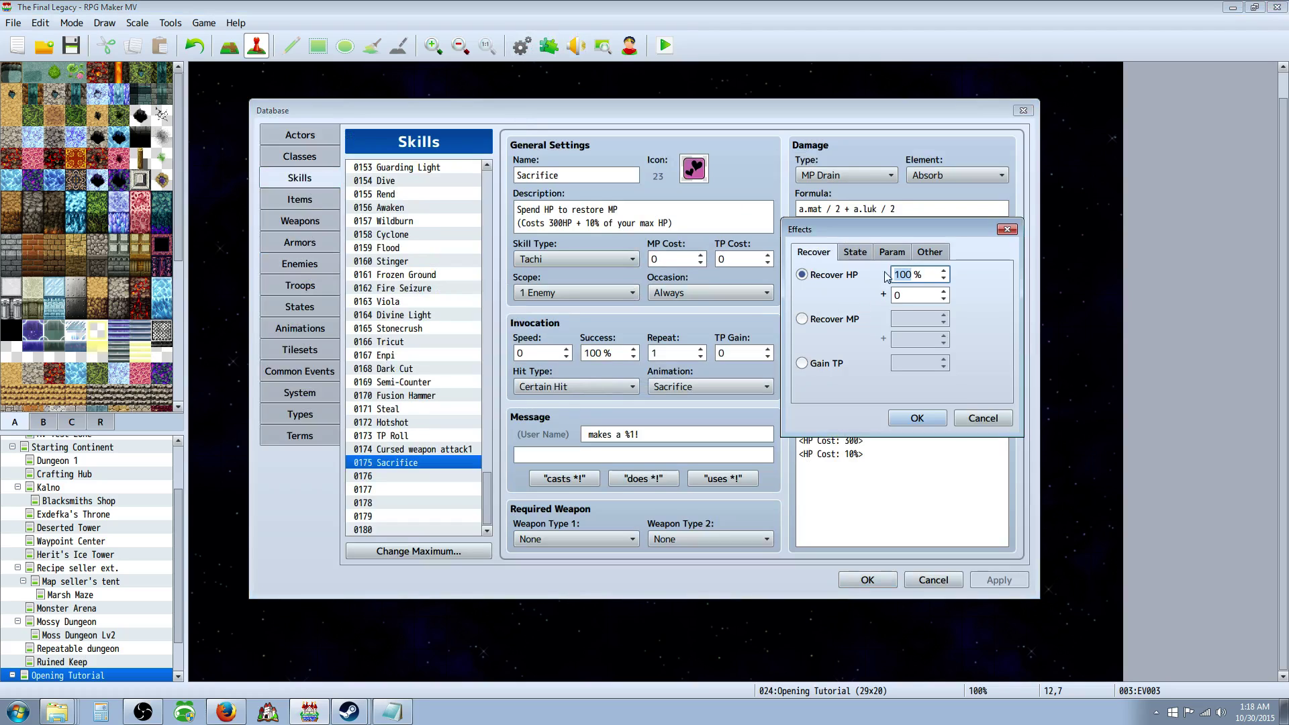
{"action": "left_click", "coordinate": [828, 320]}
{"action": "left_click_drag", "start_coordinate": [834, 240], "coordinate": [816, 284]}
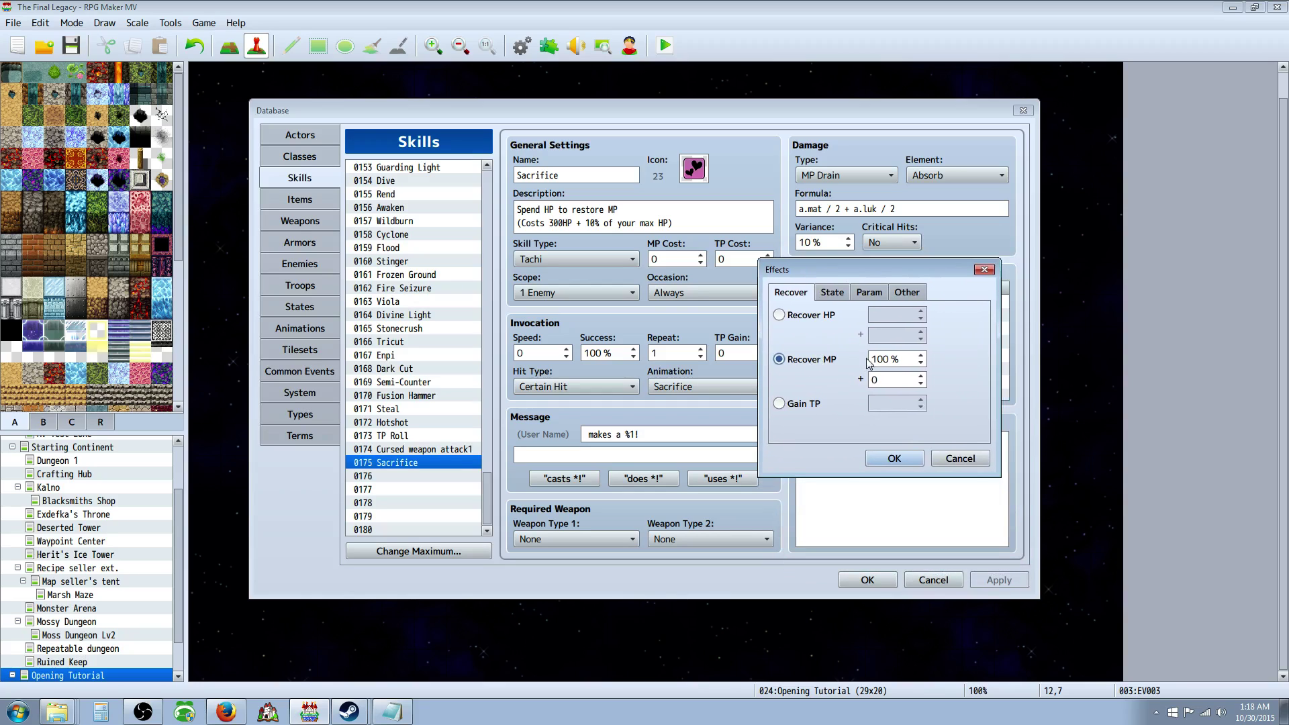
{"action": "left_click", "coordinate": [889, 379]}
{"action": "type", "text": "50"}
{"action": "left_click", "coordinate": [894, 460]}
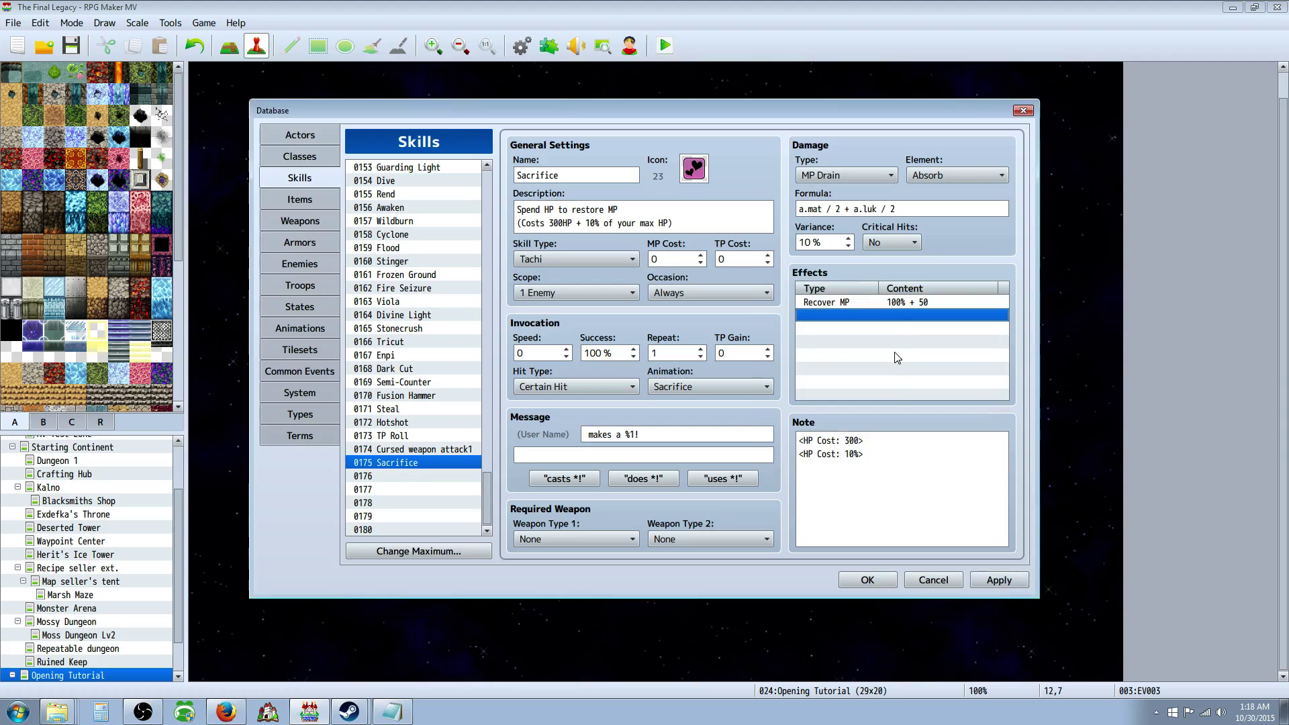
Step: Edit the Recover MP effect so it restores 20% + 0
{"action": "left_click", "coordinate": [892, 302]}
{"action": "right_click", "coordinate": [884, 304]}
{"action": "left_click", "coordinate": [903, 310]}
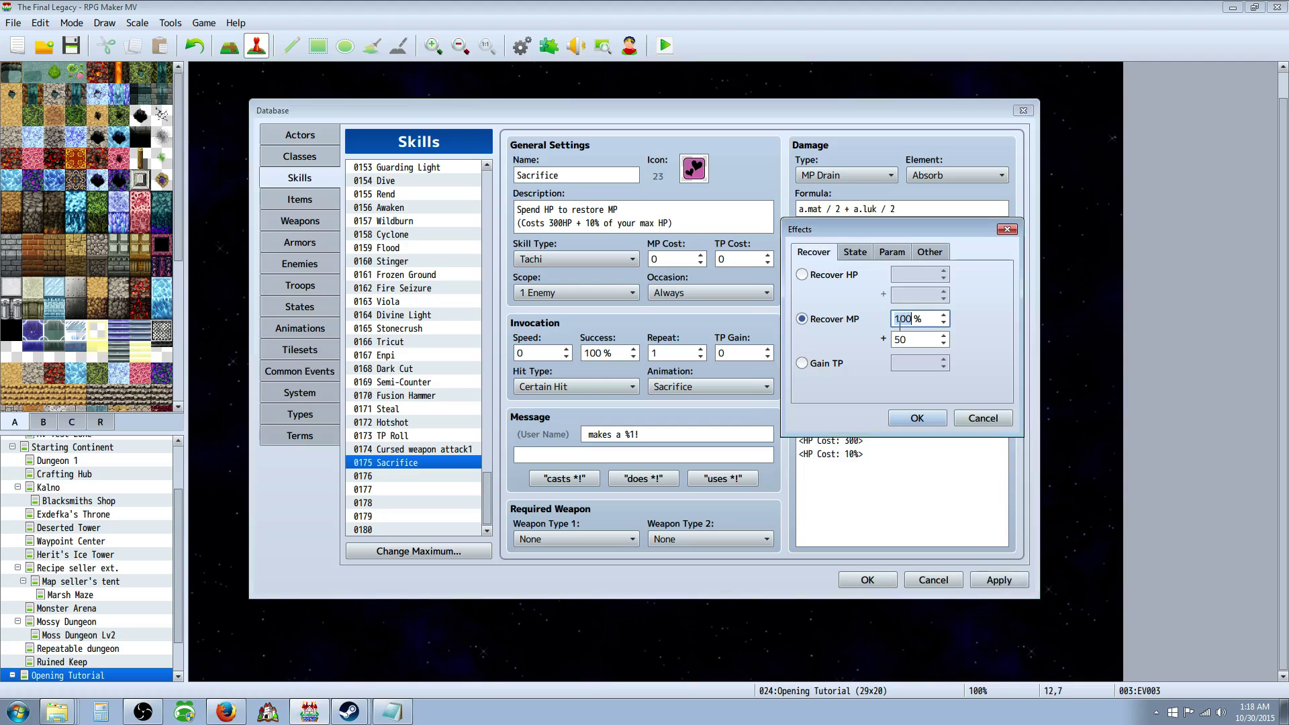
{"action": "type", "text": "0"}
{"action": "left_click", "coordinate": [915, 418]}
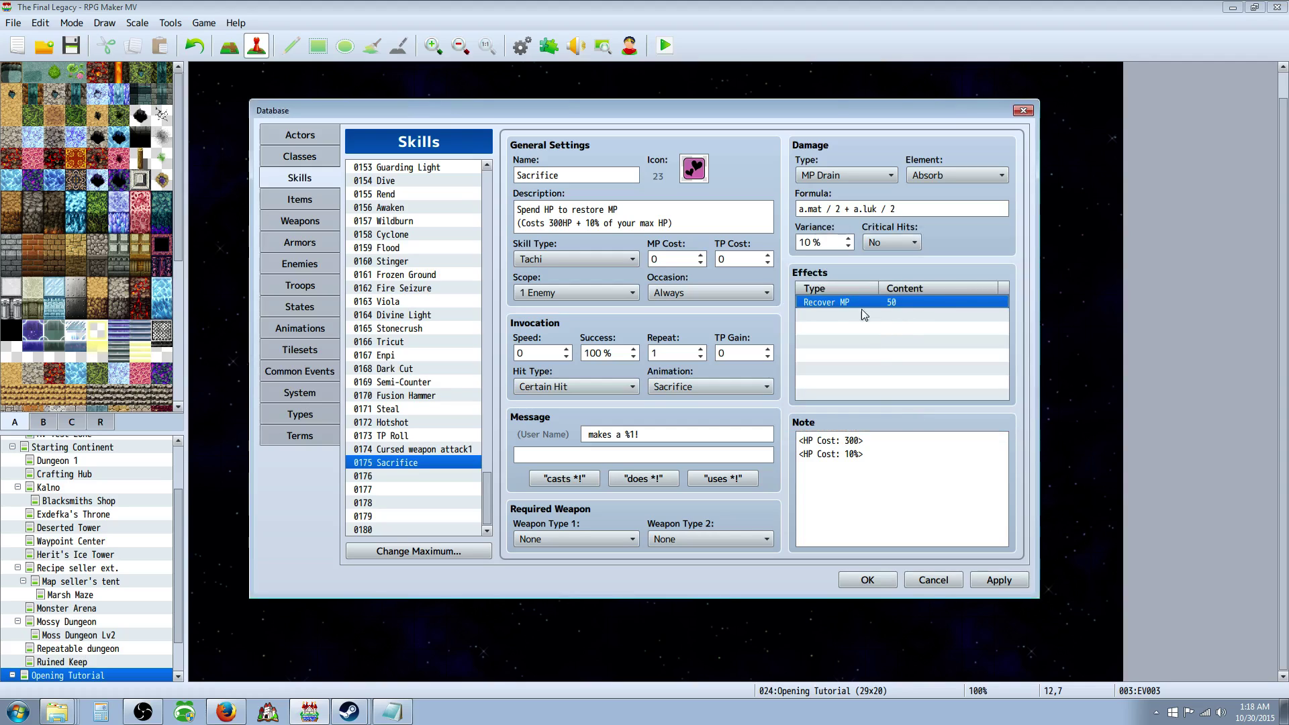
{"action": "right_click", "coordinate": [853, 313]}
{"action": "left_click", "coordinate": [912, 320]}
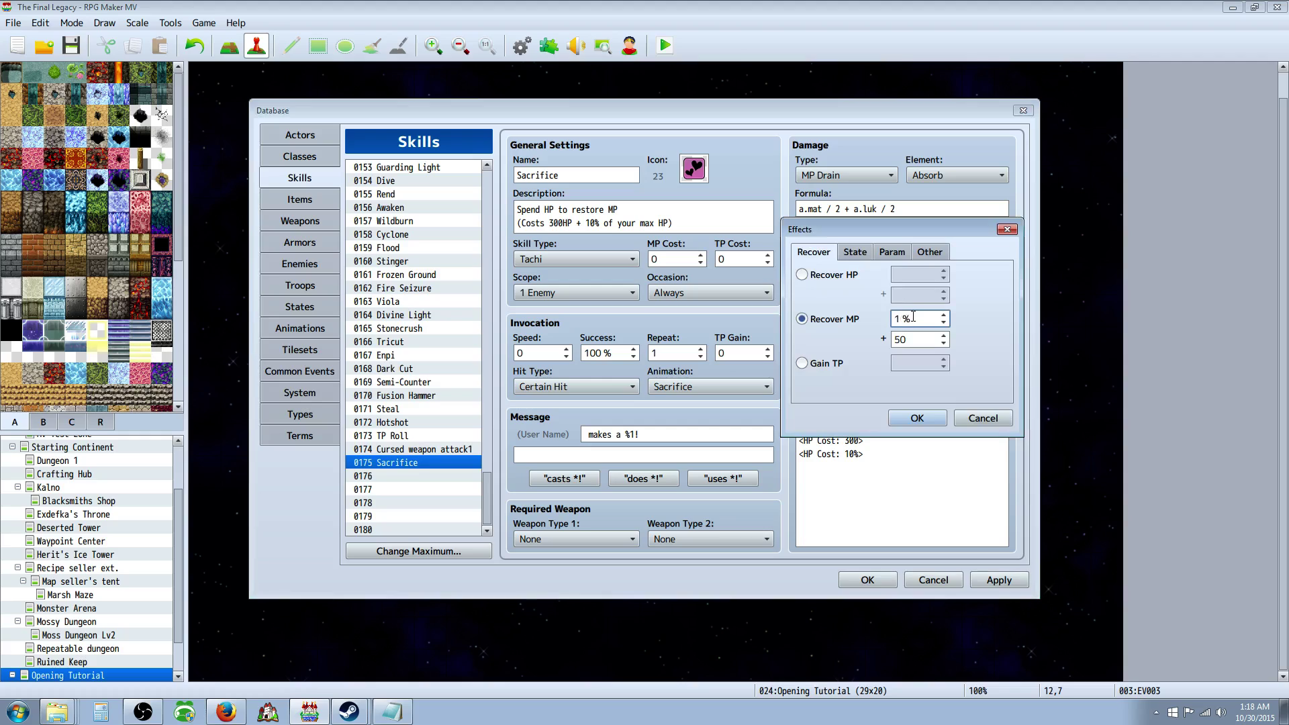
{"action": "double_click", "coordinate": [908, 318]}
{"action": "double_click", "coordinate": [910, 338]}
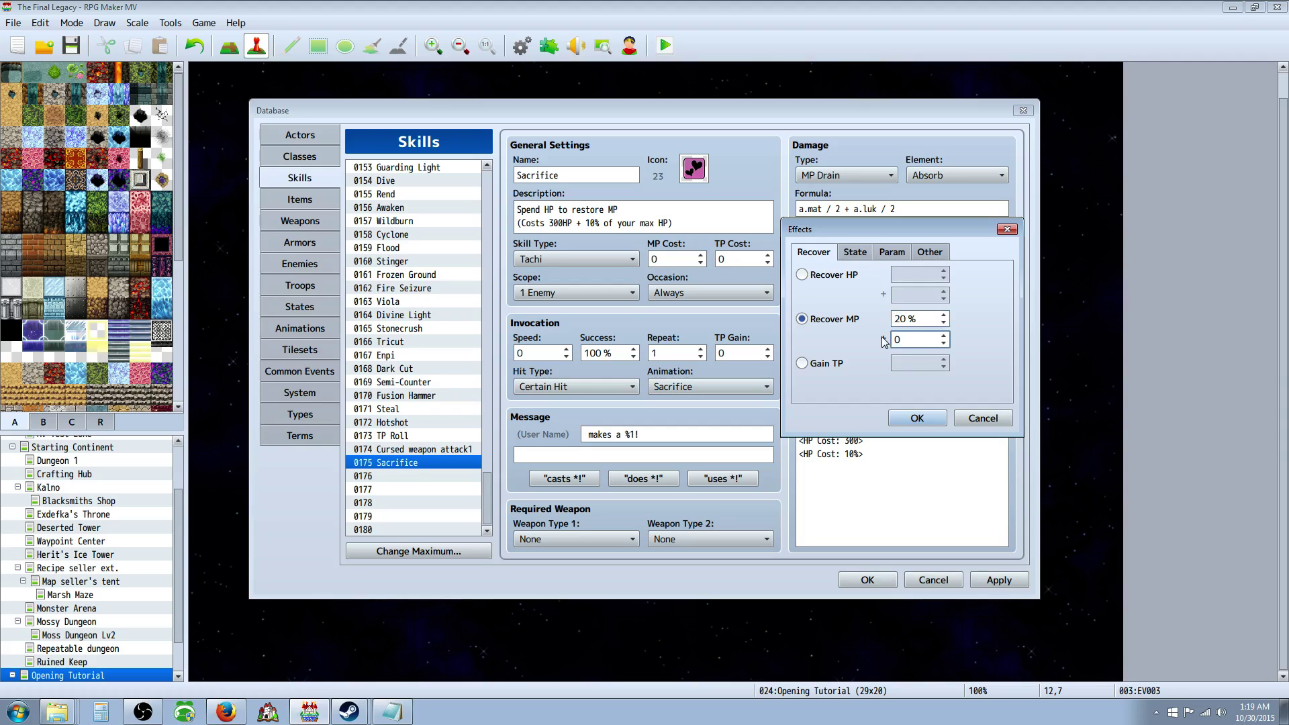
{"action": "left_click", "coordinate": [917, 416]}
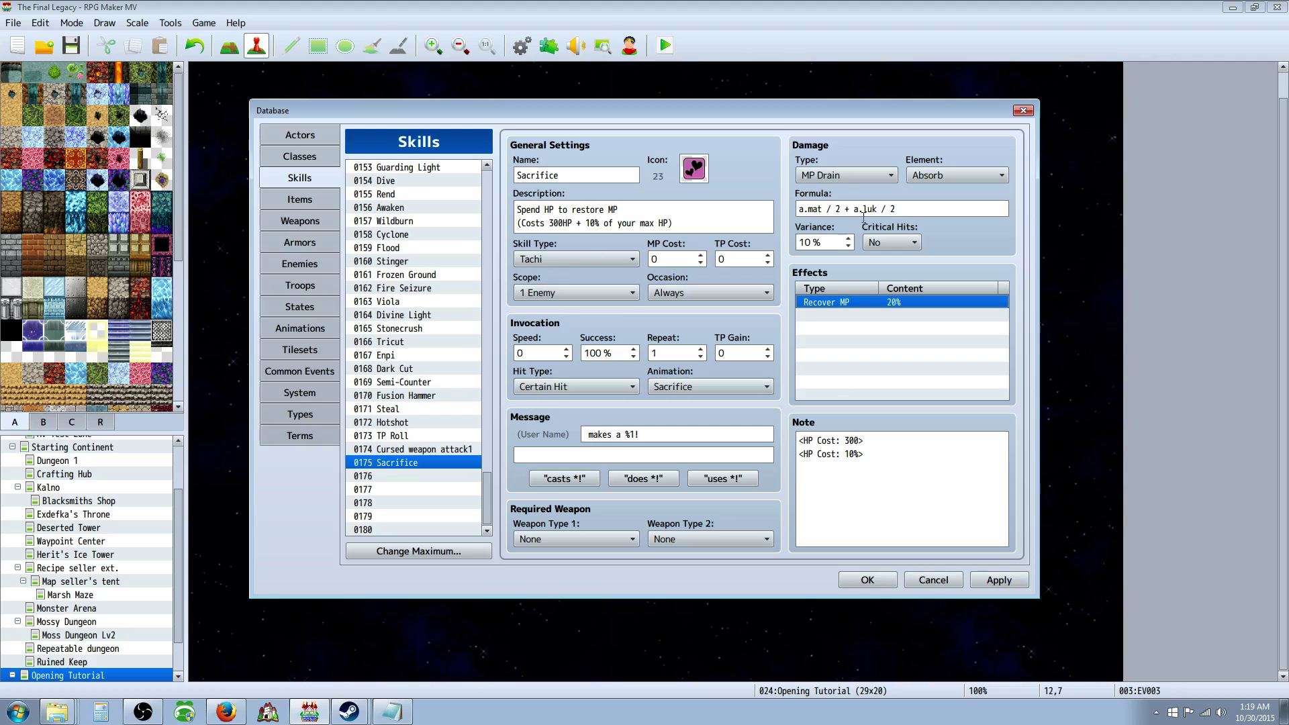
Step: Set Sacrifice's damage type to None and scope to The User, apply, and close the Database
{"action": "left_click", "coordinate": [860, 175]}
{"action": "left_click", "coordinate": [824, 191]}
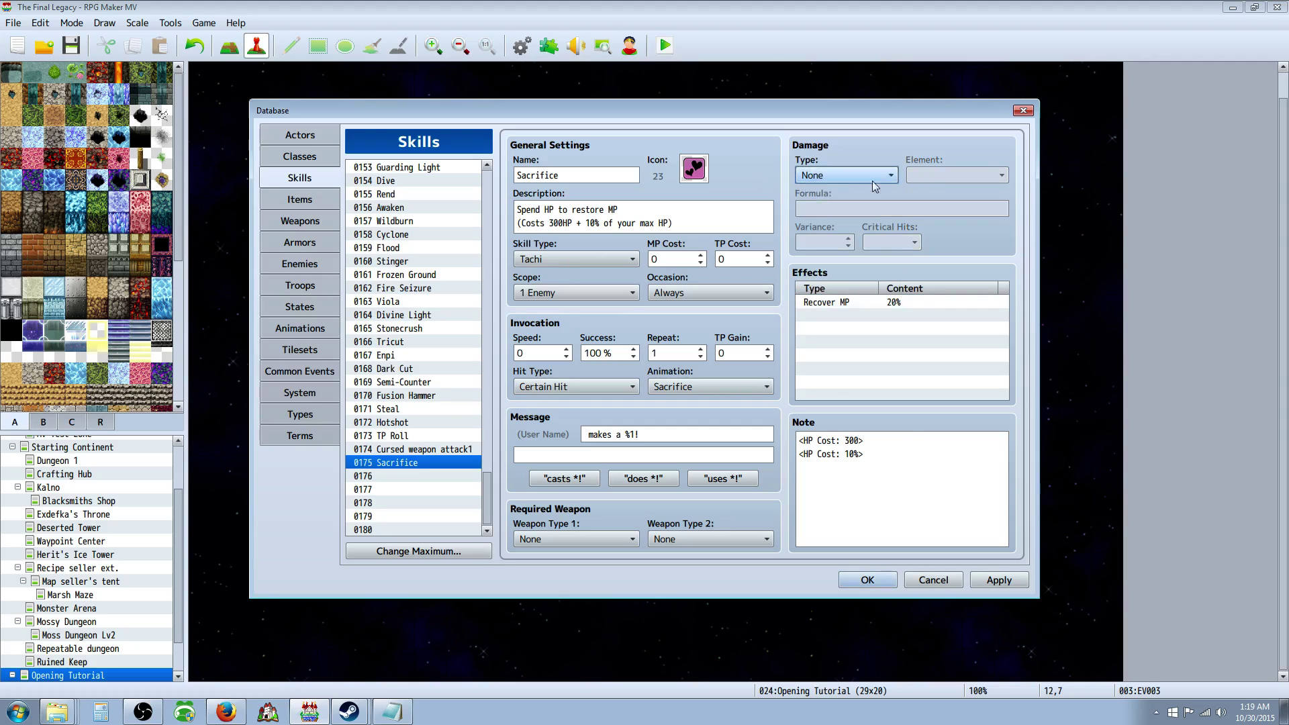
{"action": "left_click", "coordinate": [1000, 580]}
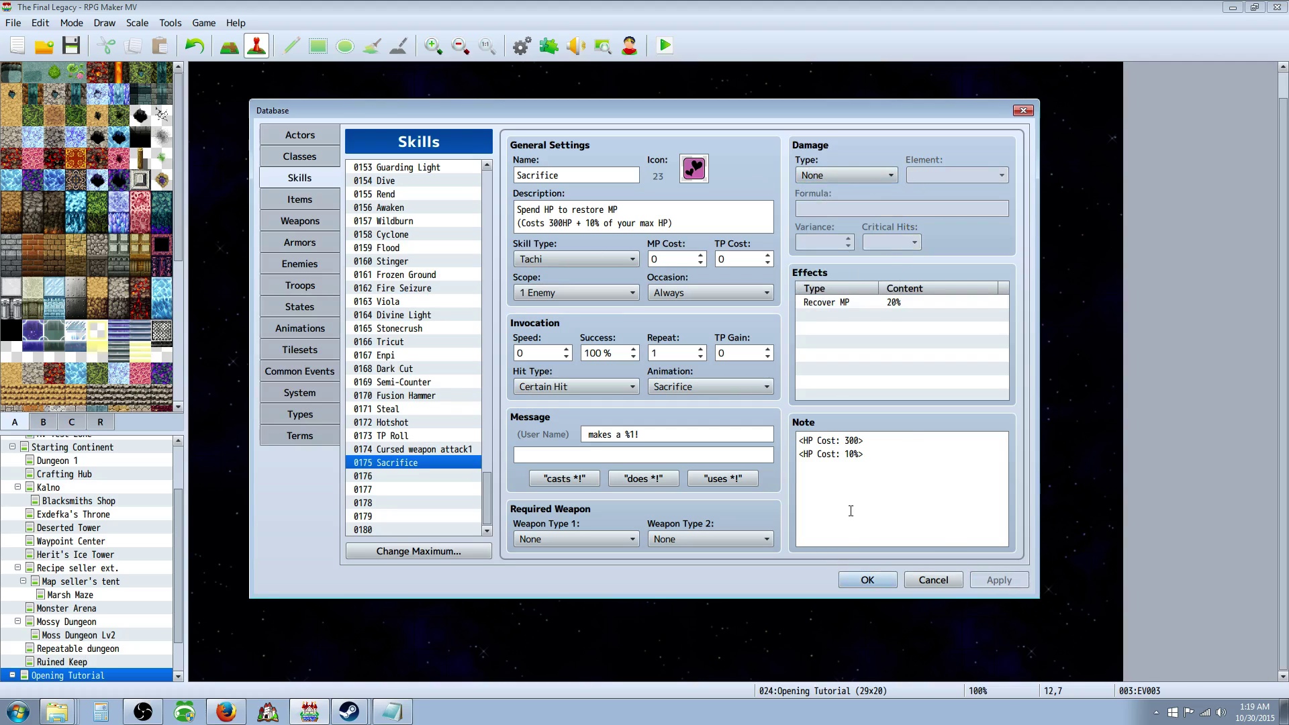
{"action": "left_click", "coordinate": [572, 291]}
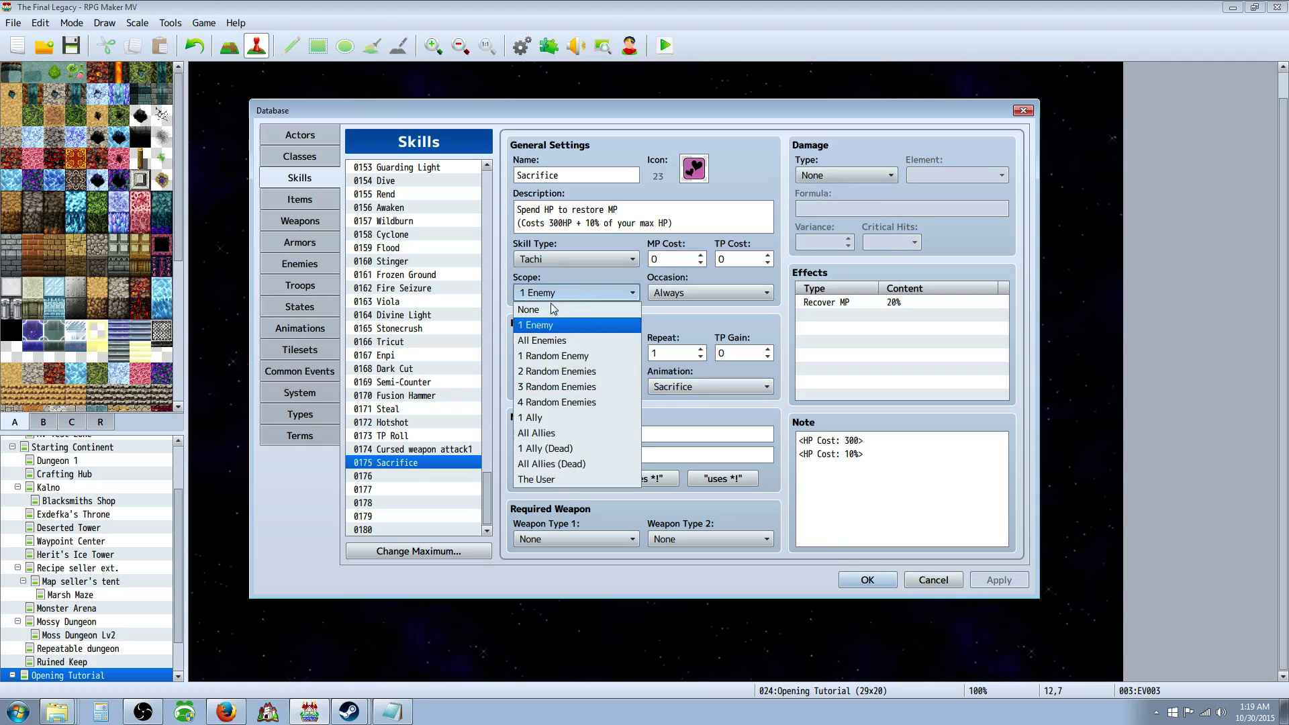
{"action": "left_click", "coordinate": [540, 480]}
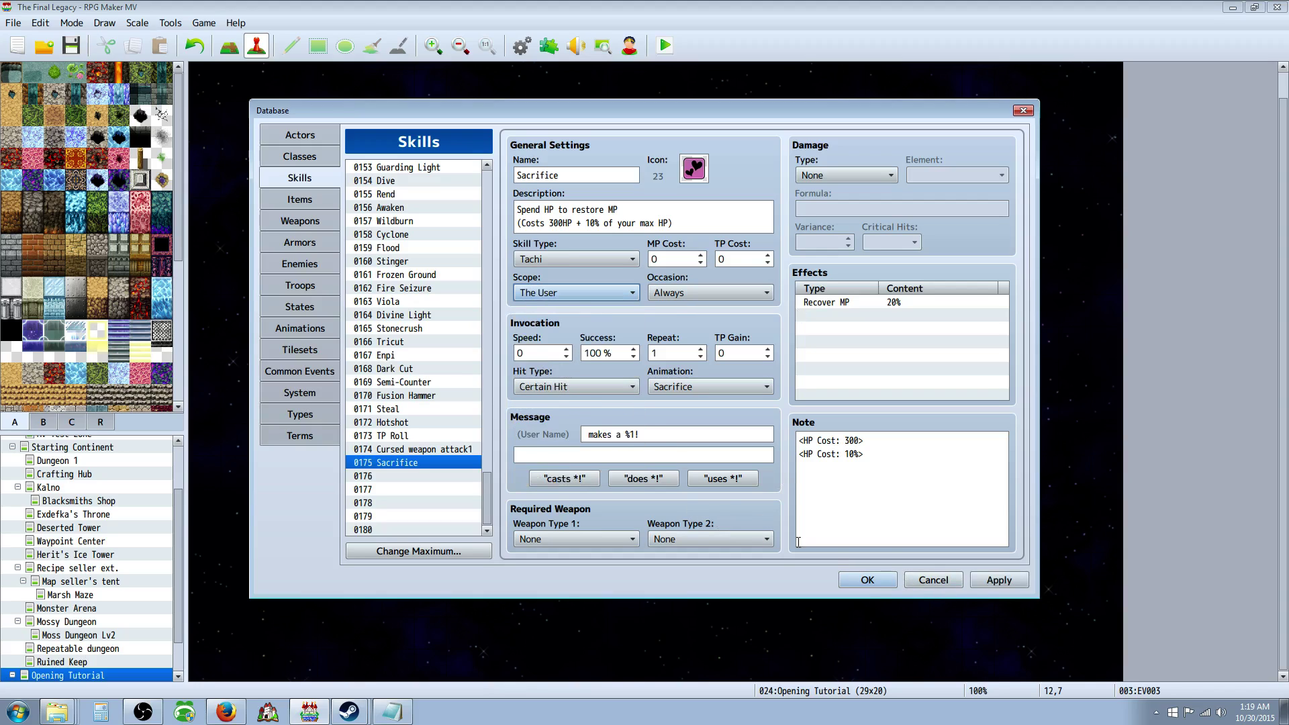
{"action": "left_click", "coordinate": [999, 580]}
{"action": "left_click", "coordinate": [867, 580]}
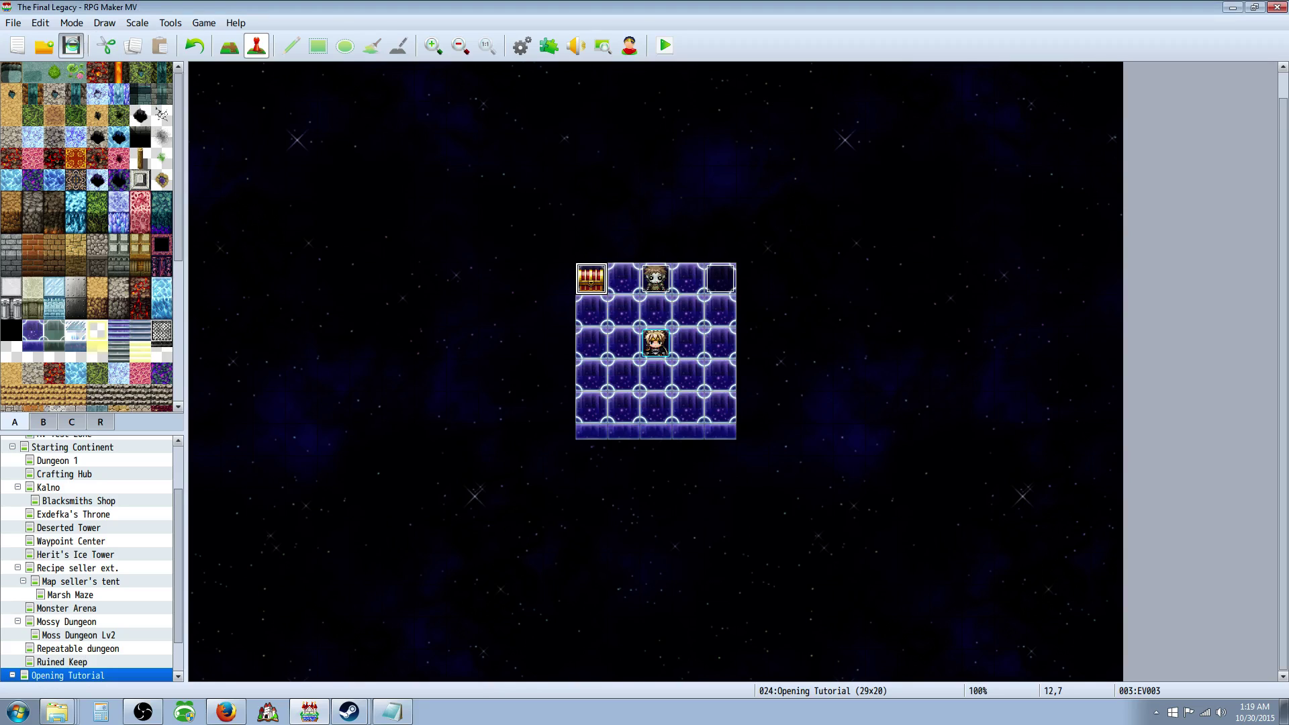
{"action": "left_click", "coordinate": [665, 46]}
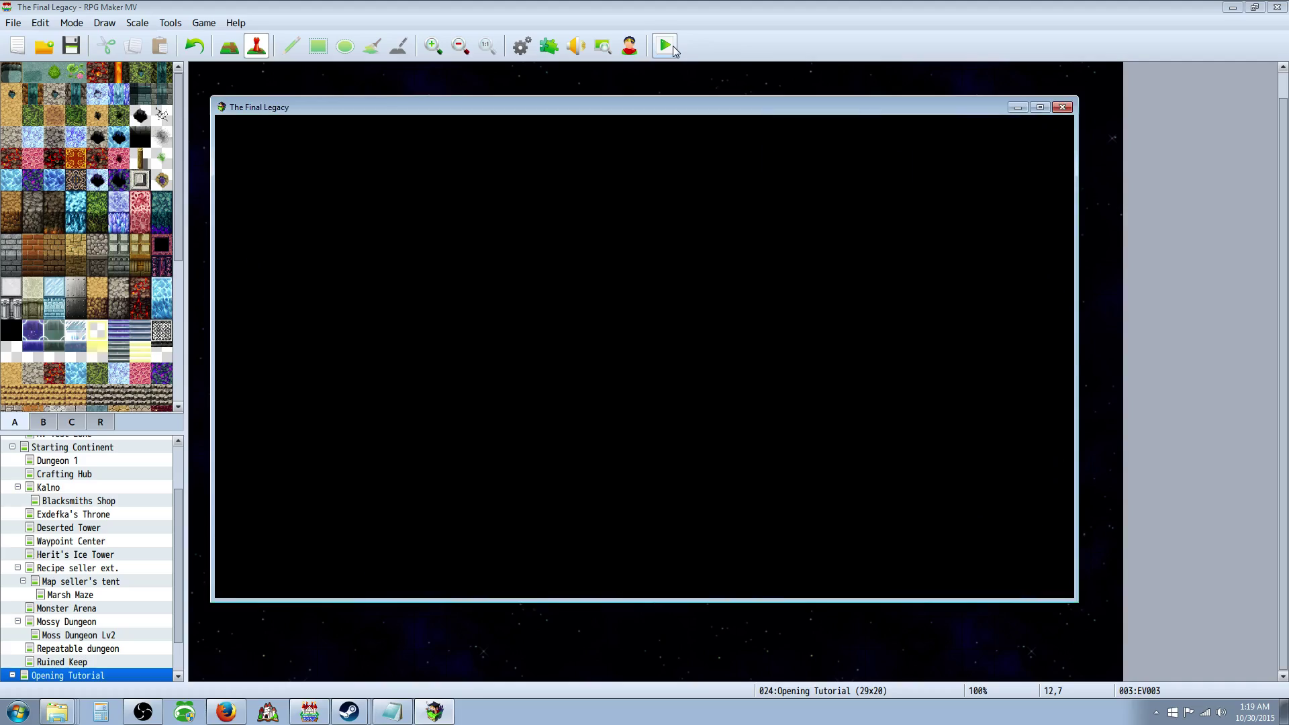
{"action": "key", "text": "Return"}
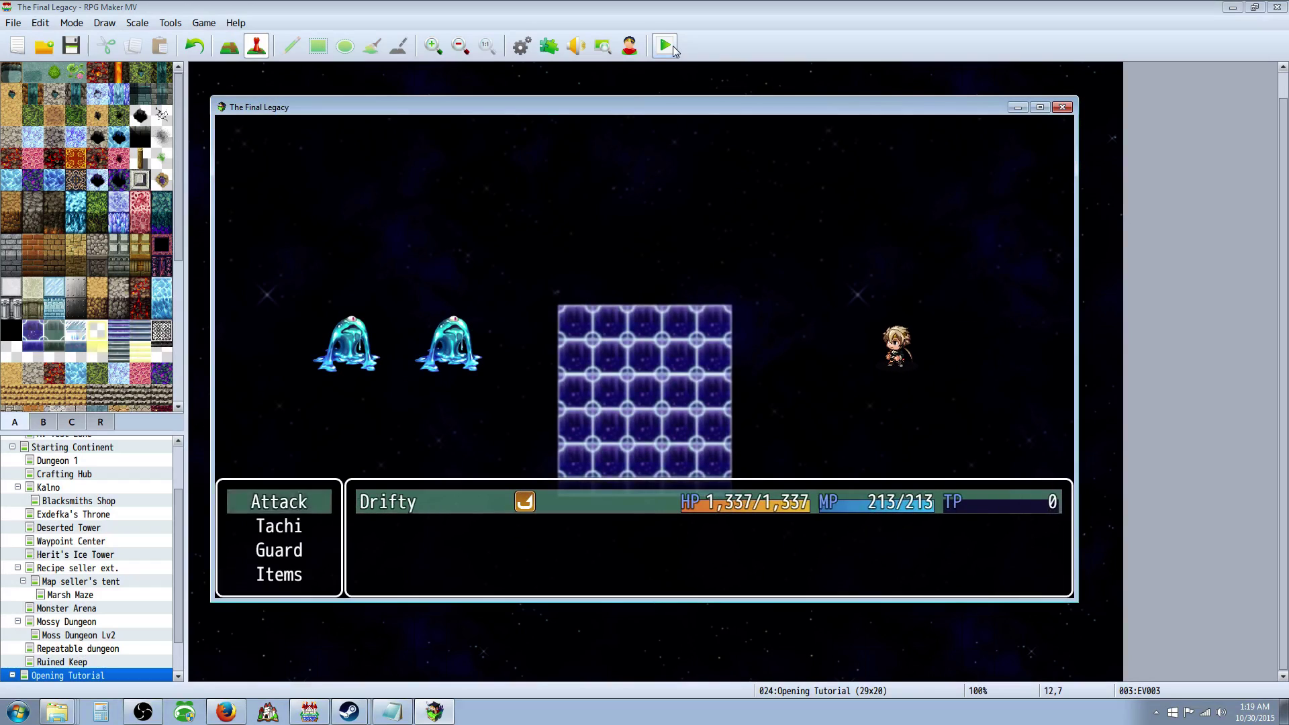
{"action": "key", "text": "Down"}
{"action": "key", "text": "Return"}
{"action": "key", "text": "Down"}
{"action": "key", "text": "Return"}
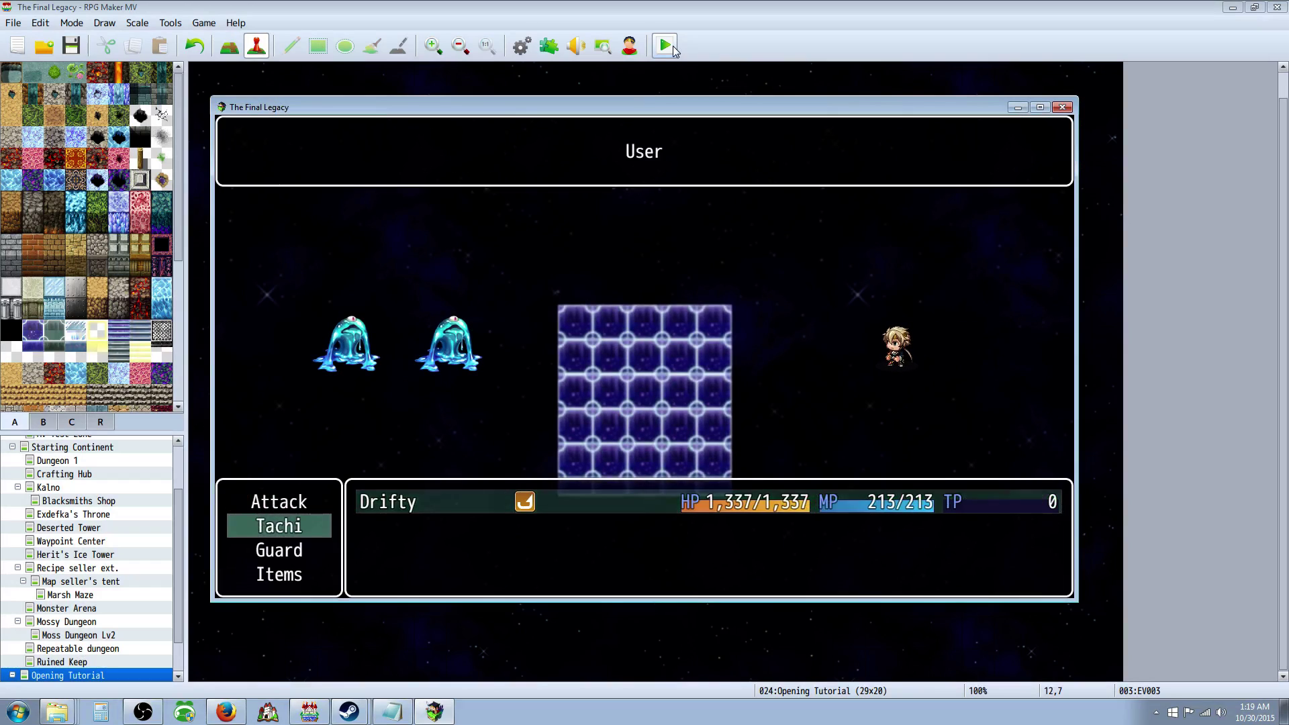
{"action": "key", "text": "Return"}
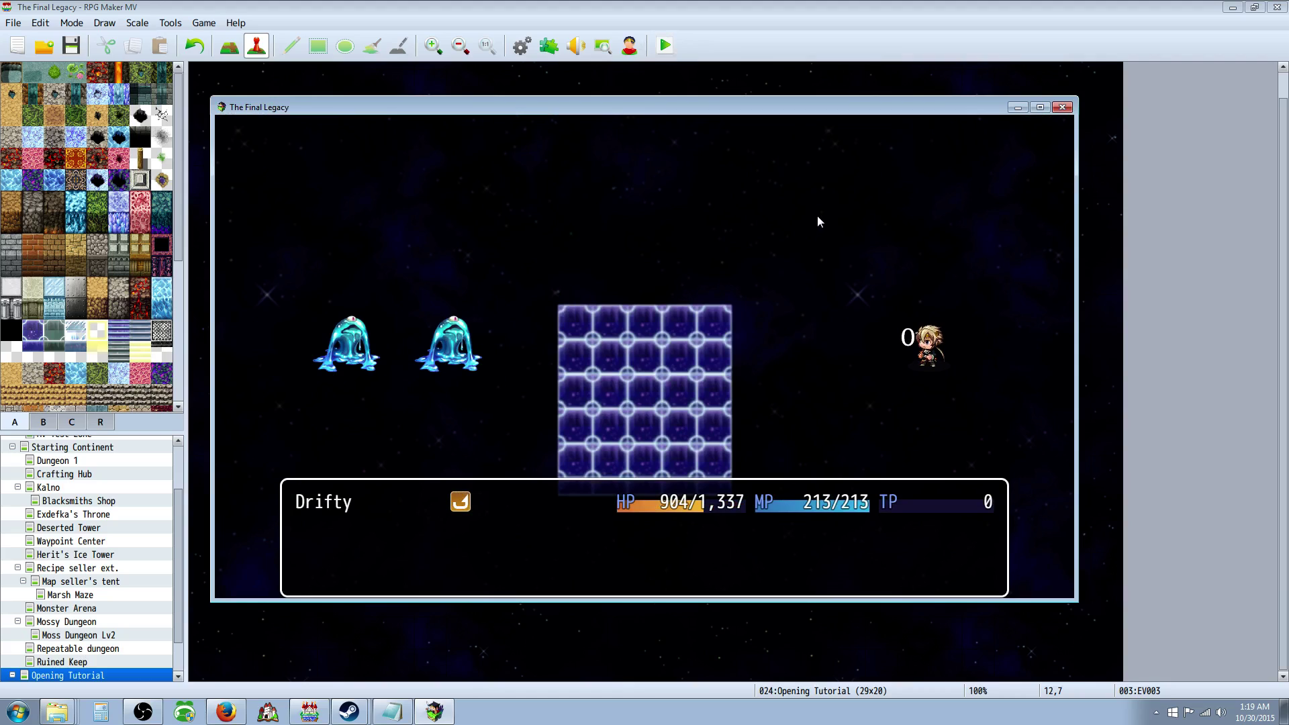
{"action": "left_click", "coordinate": [1062, 108]}
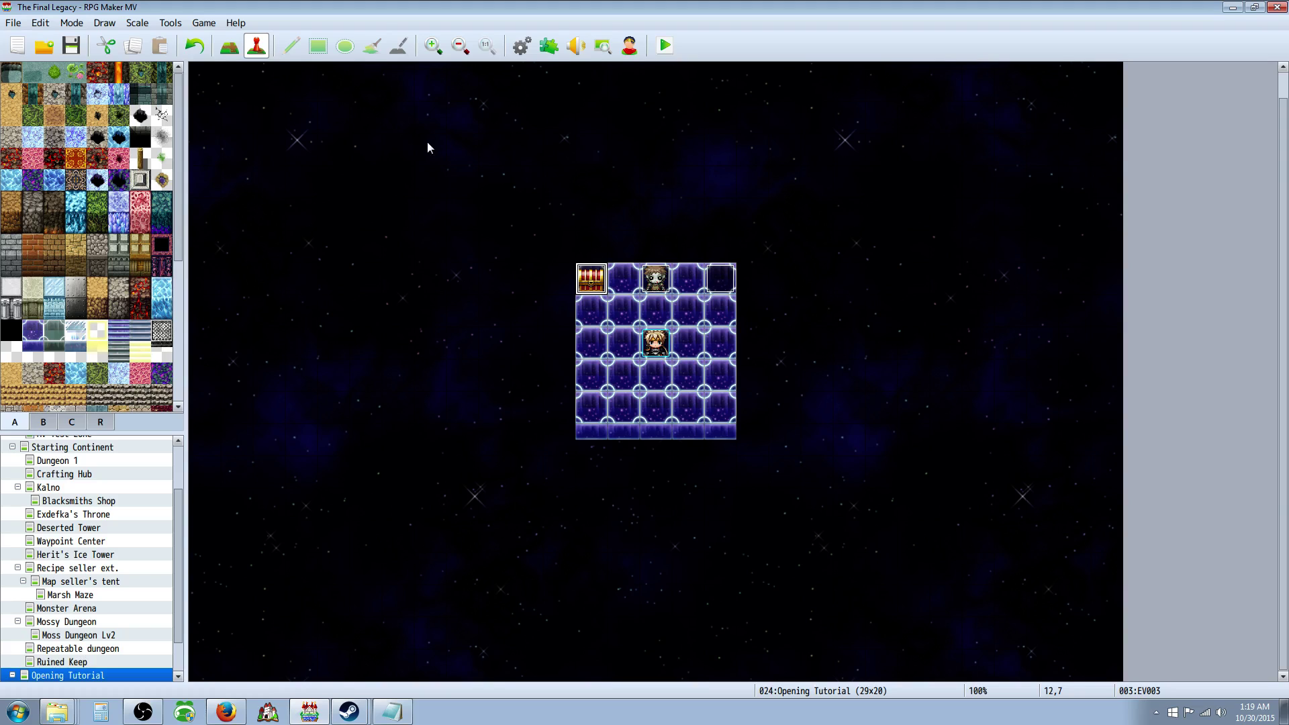
Step: Reopen the Database on the Skills tab to review Sacrifice's Recover MP 20% effect
{"action": "left_click", "coordinate": [523, 45]}
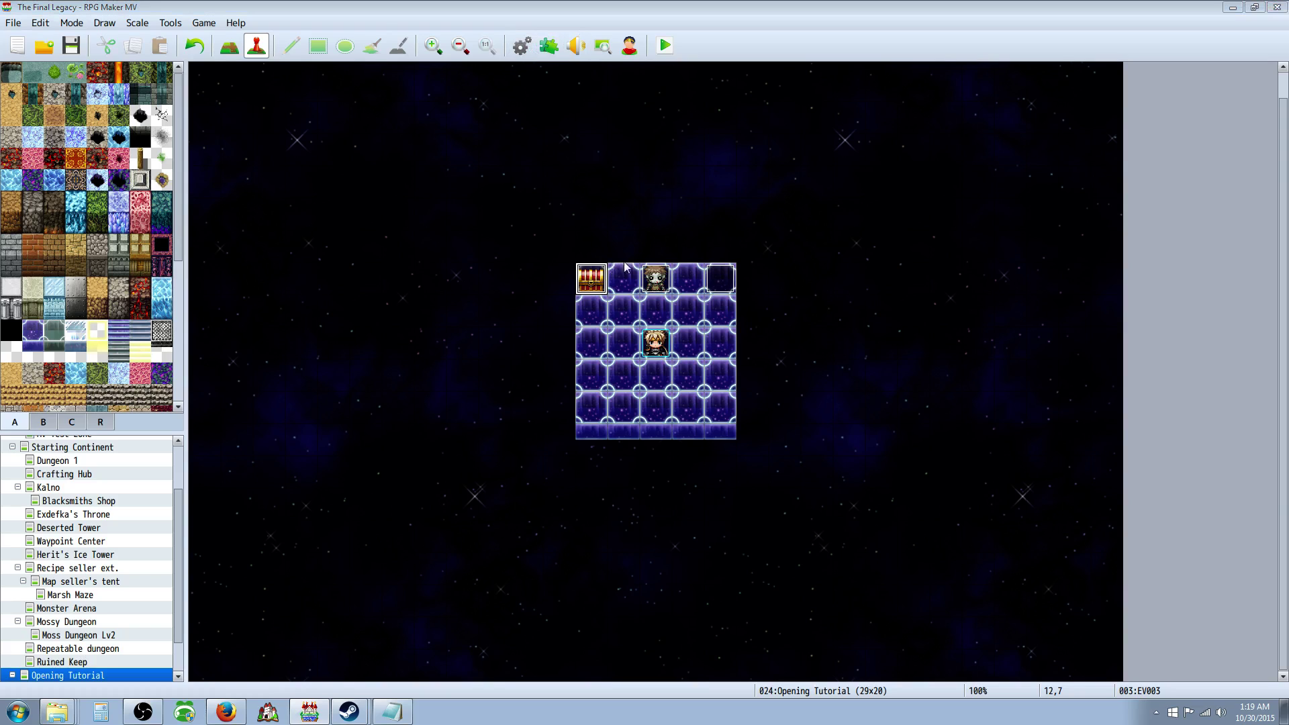
{"action": "key", "text": "F9"}
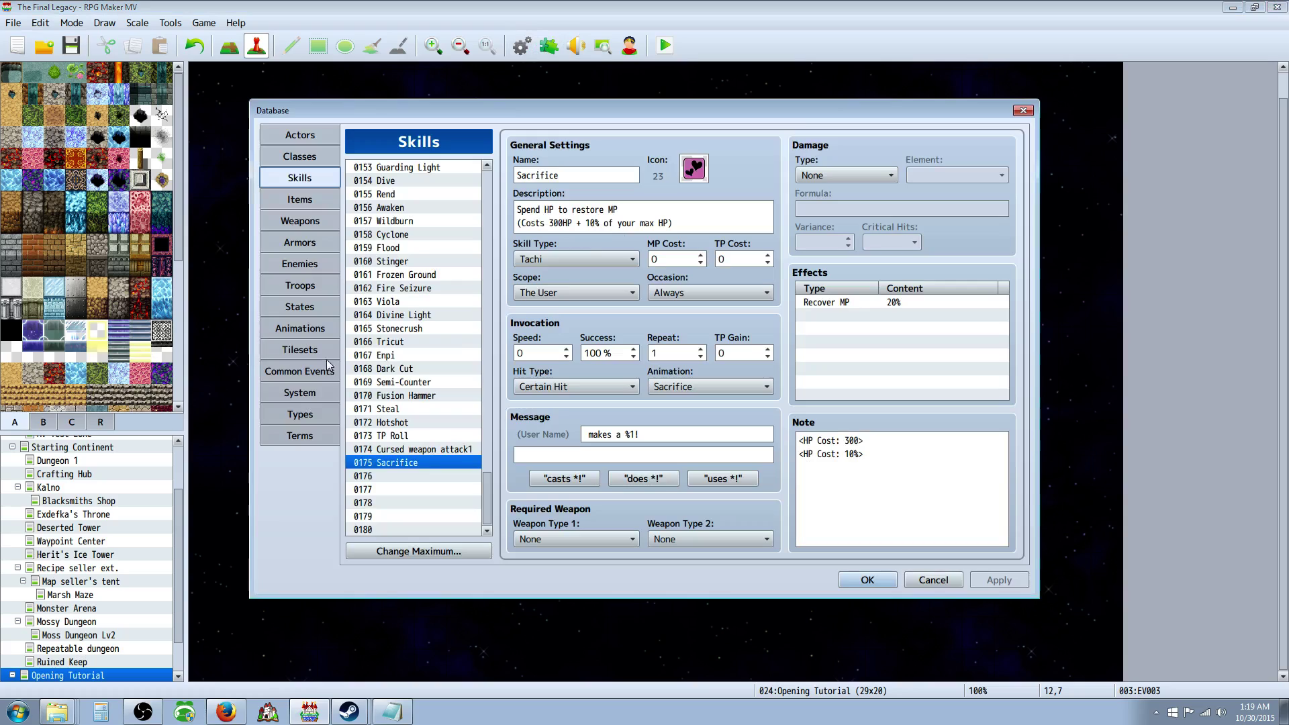